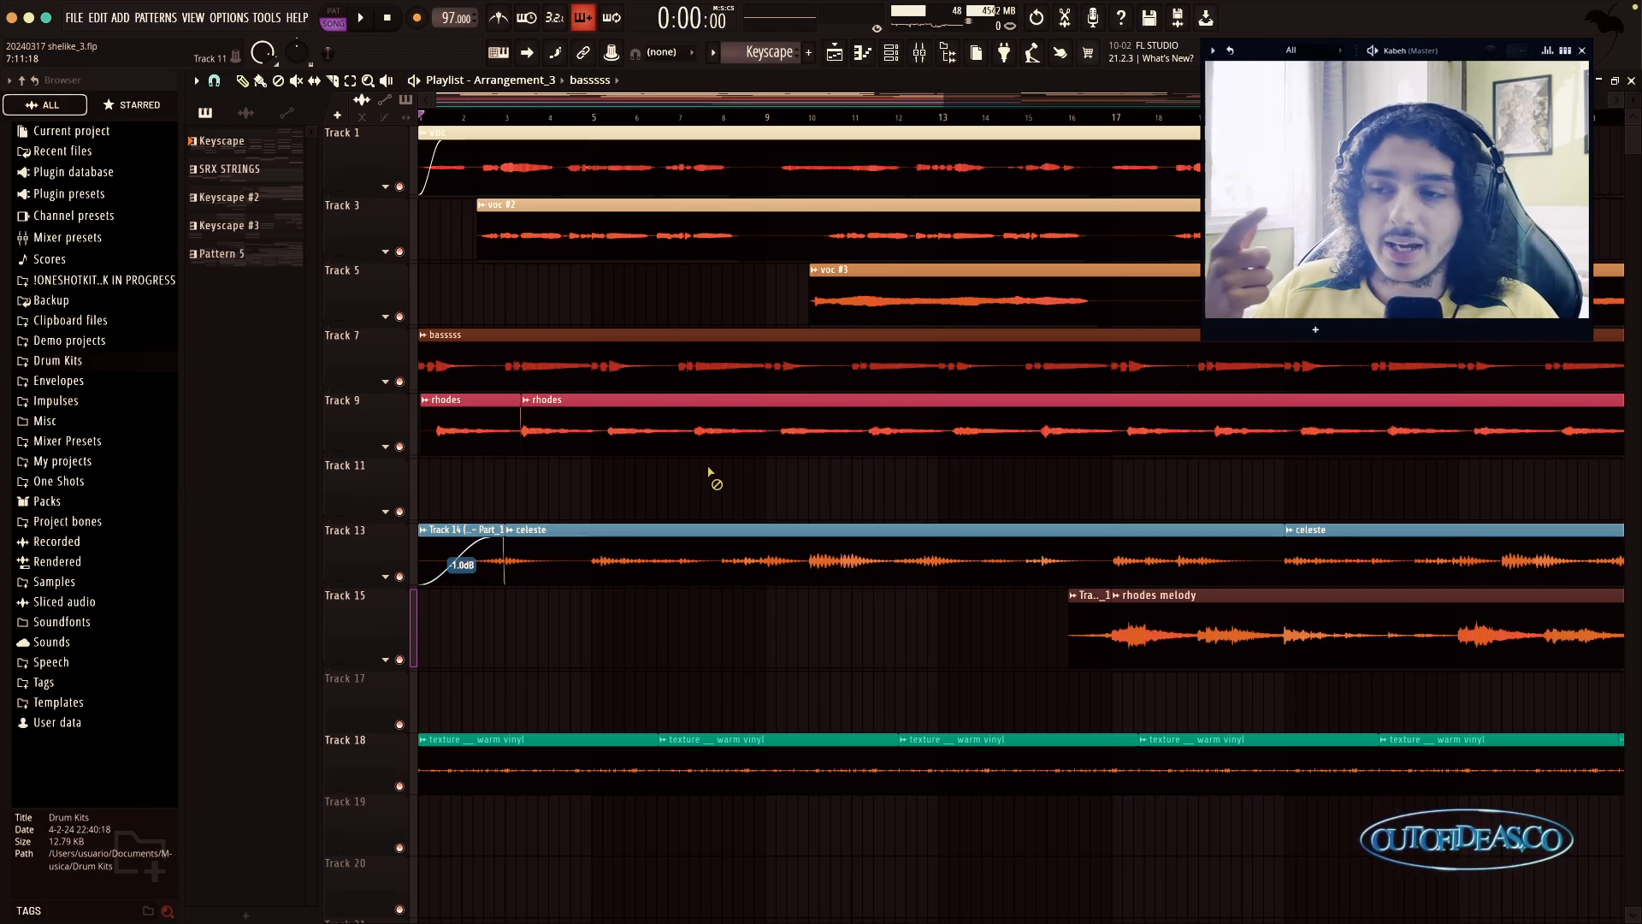
Step: Save the project, then enlarge and solo the bass track 7 and play it back
key("ctrl+s")
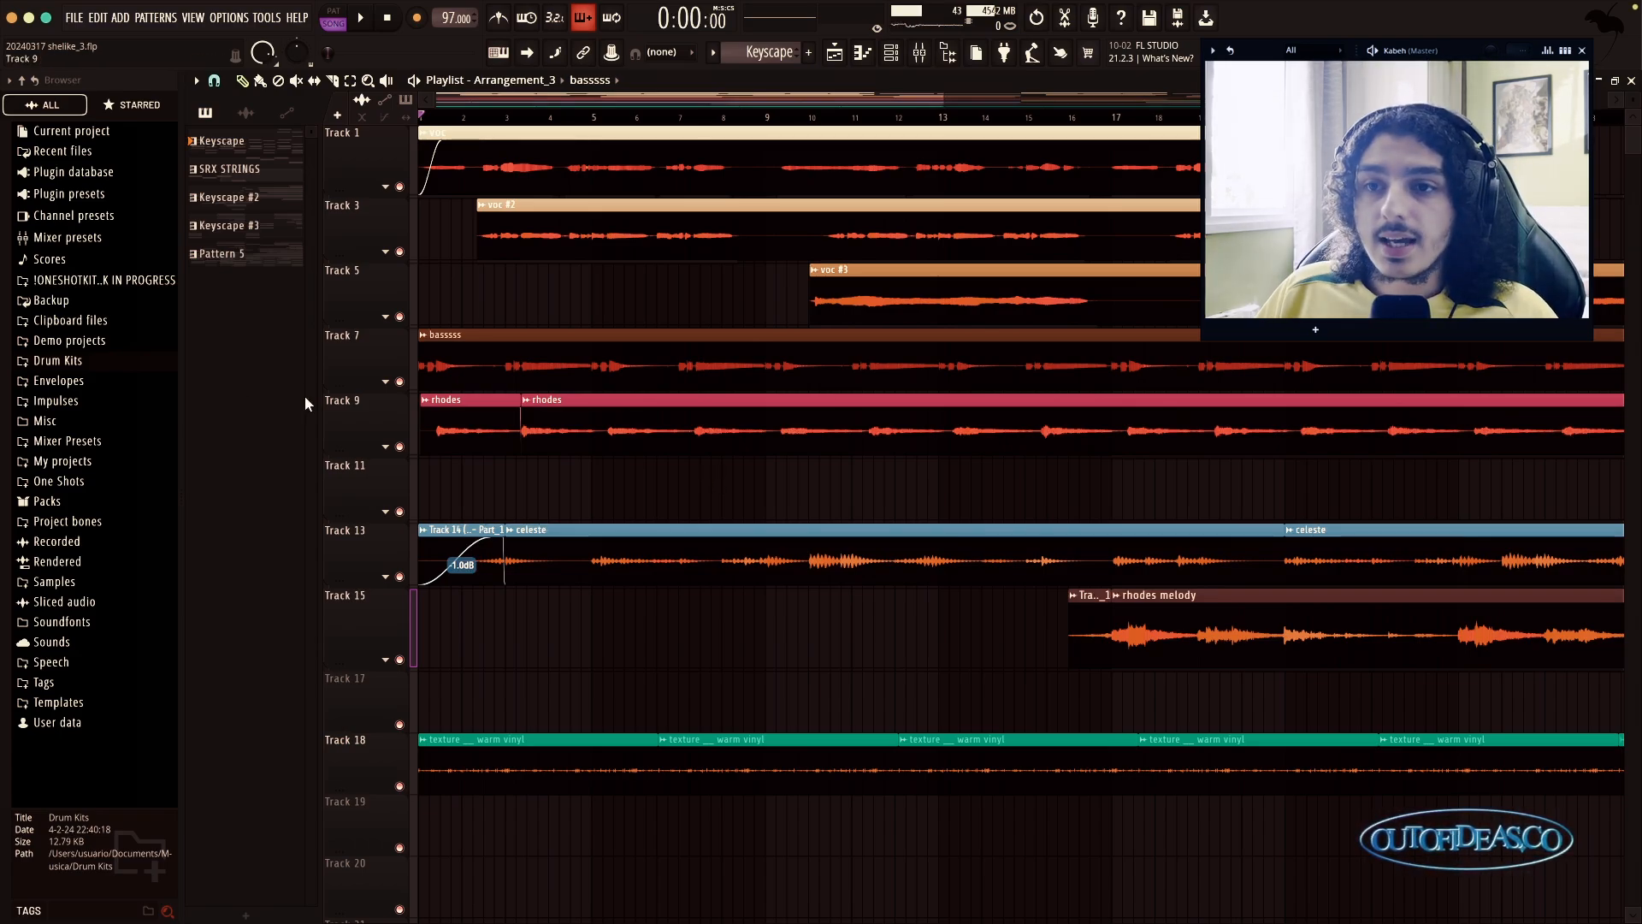
left_click_drag(346, 383, 352, 441)
right_click(399, 441)
key("space")
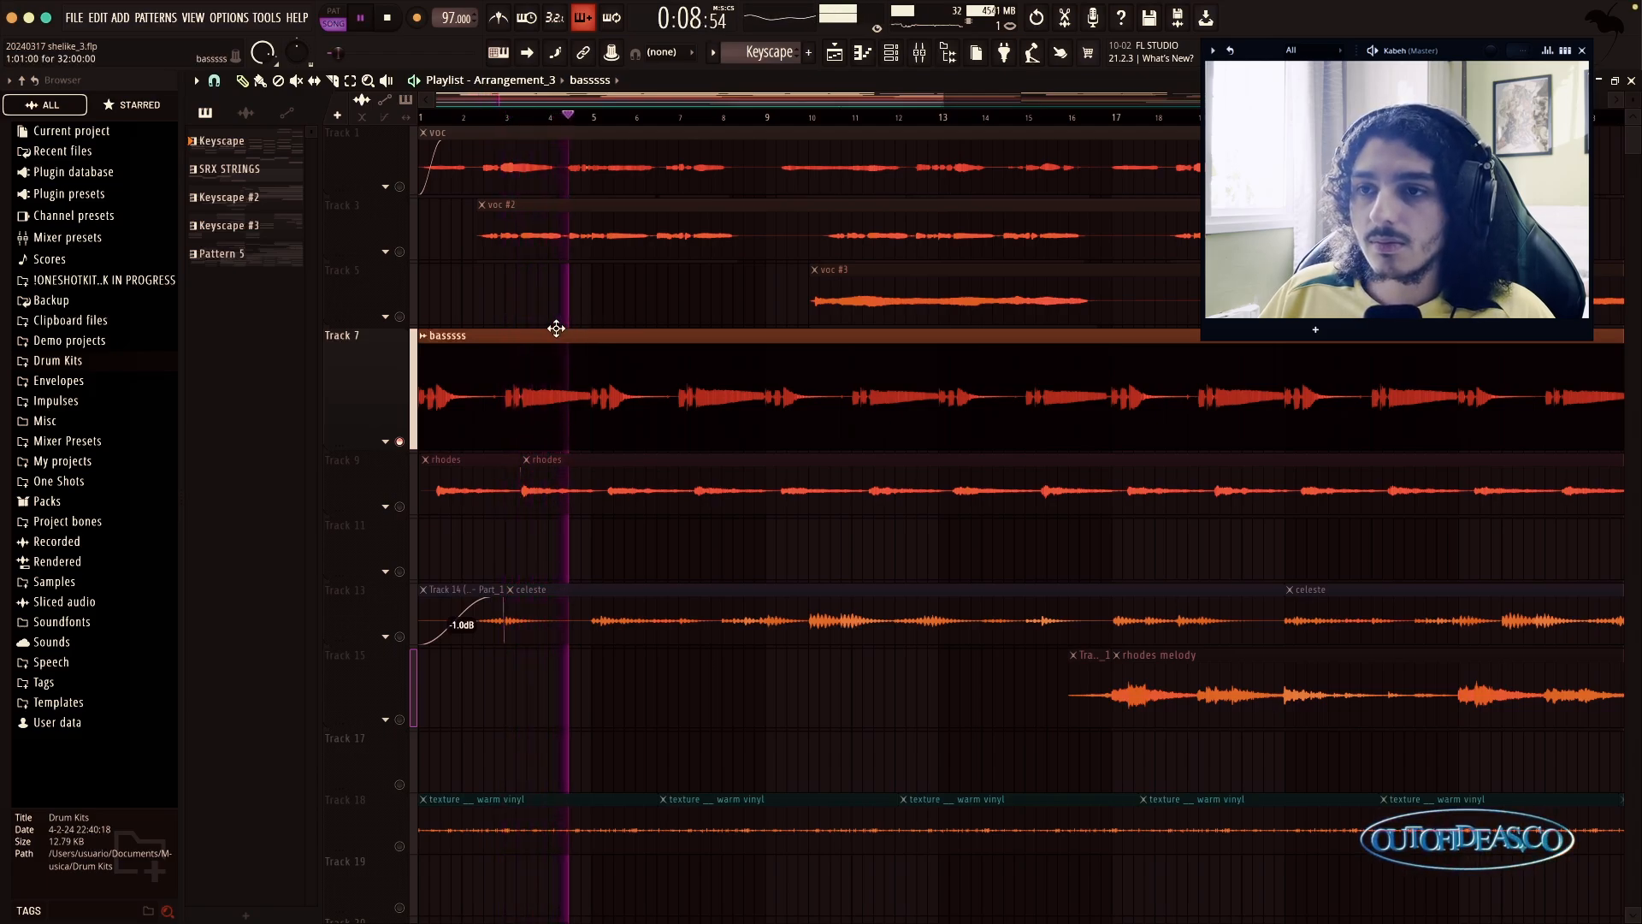
key("space")
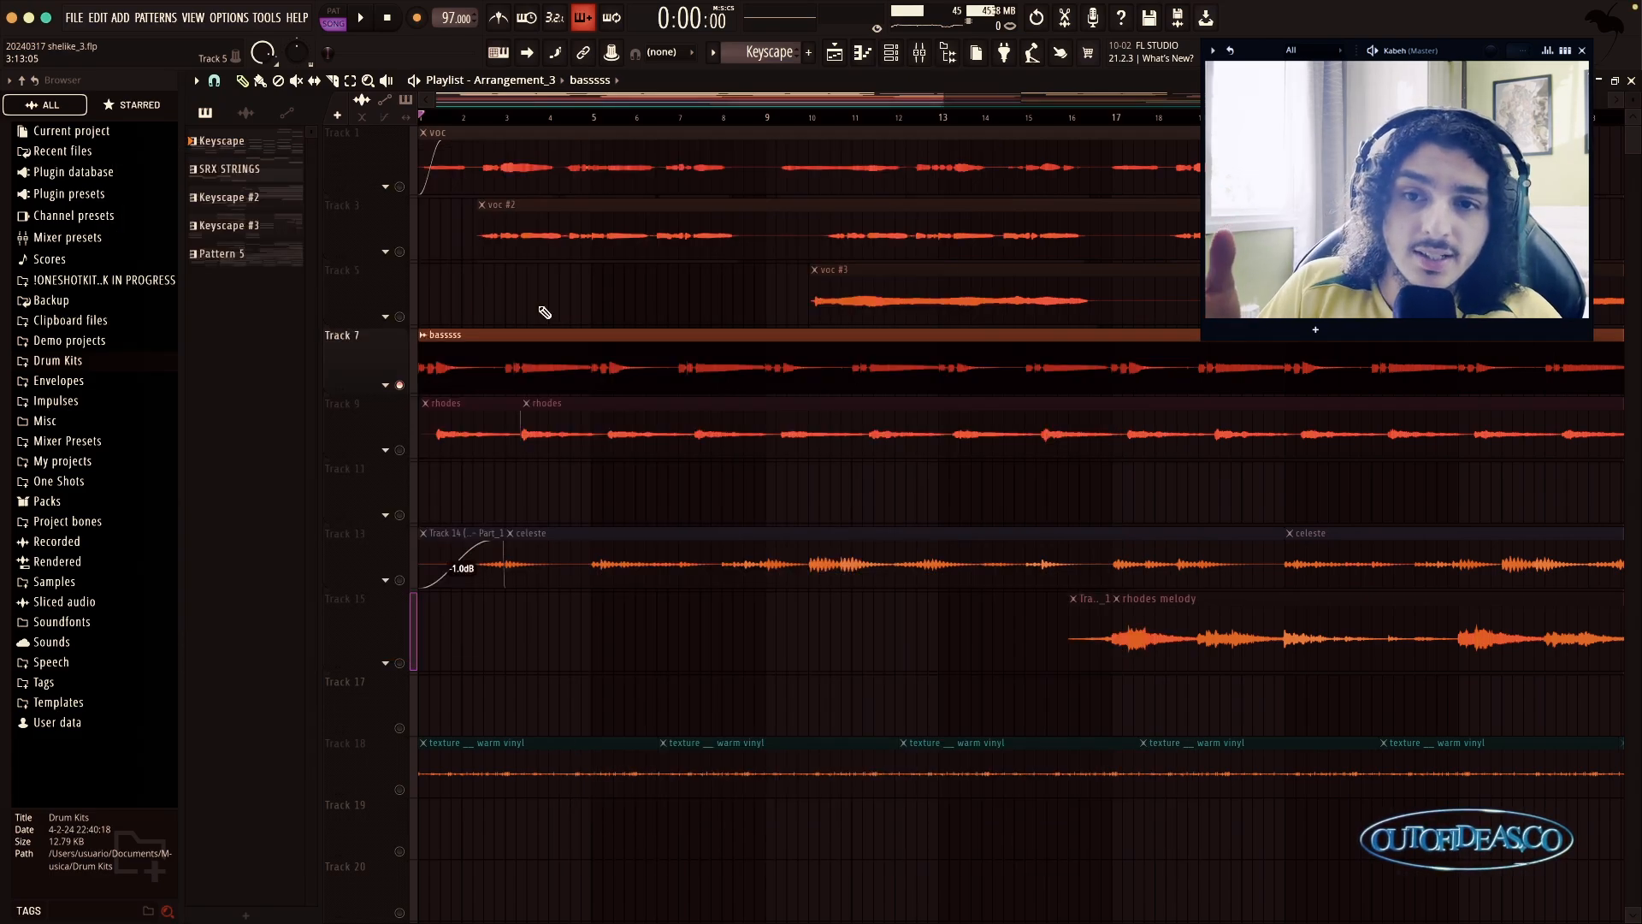
Step: Unmute rhodes track 9, play it together with the bass, and increase the track's height
left_click(405, 450)
key("space")
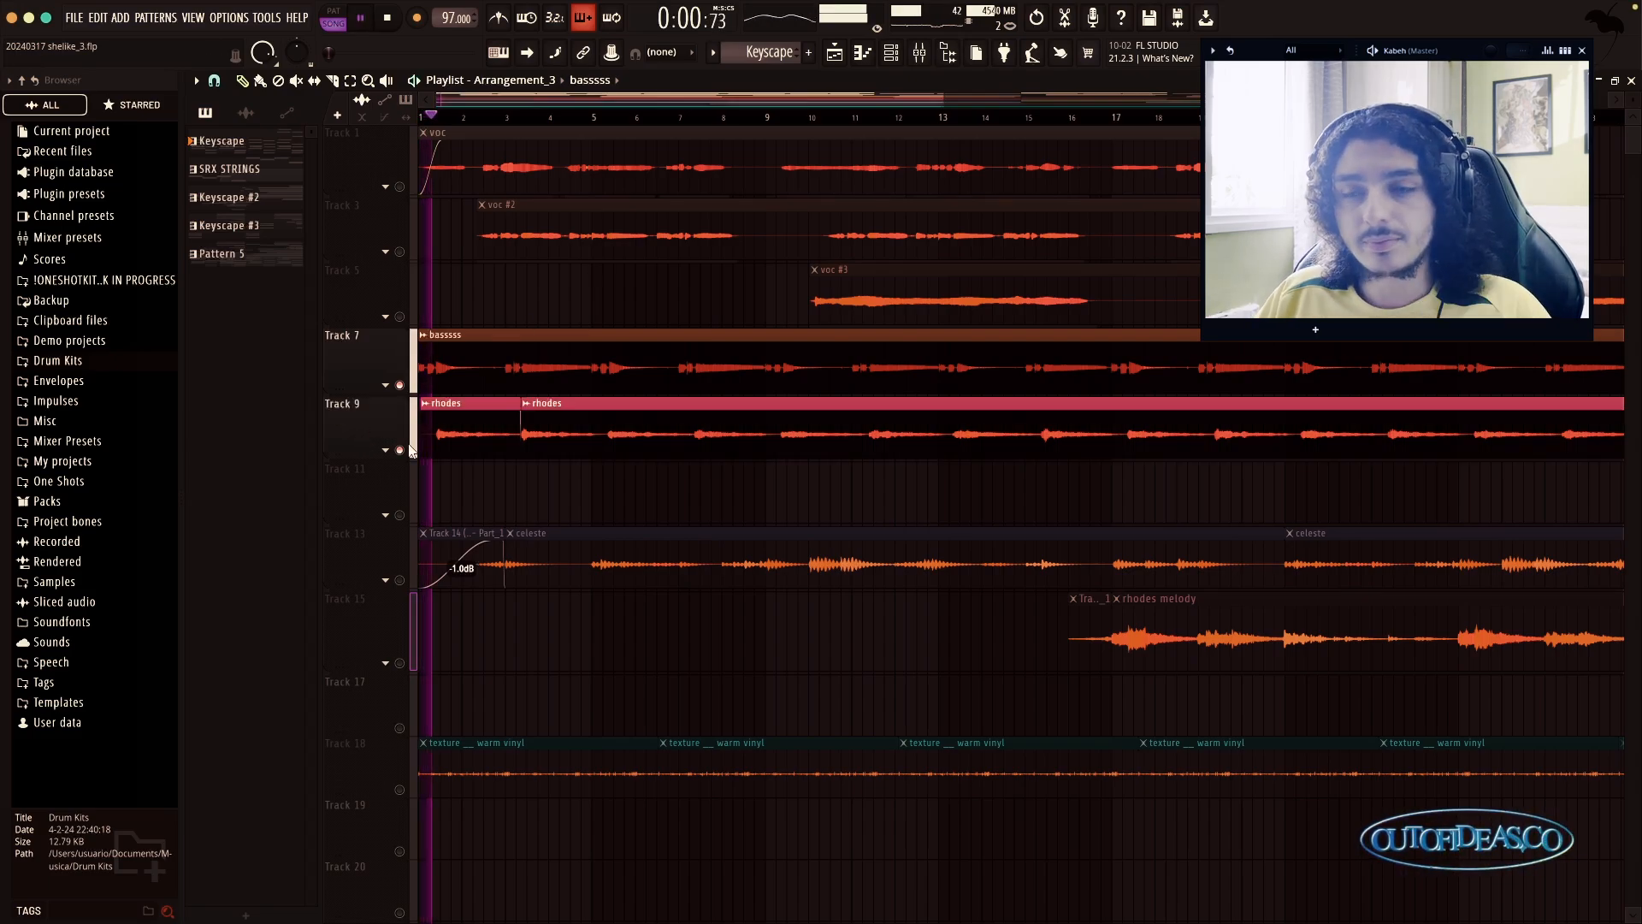
scroll(386, 440, "up", 6)
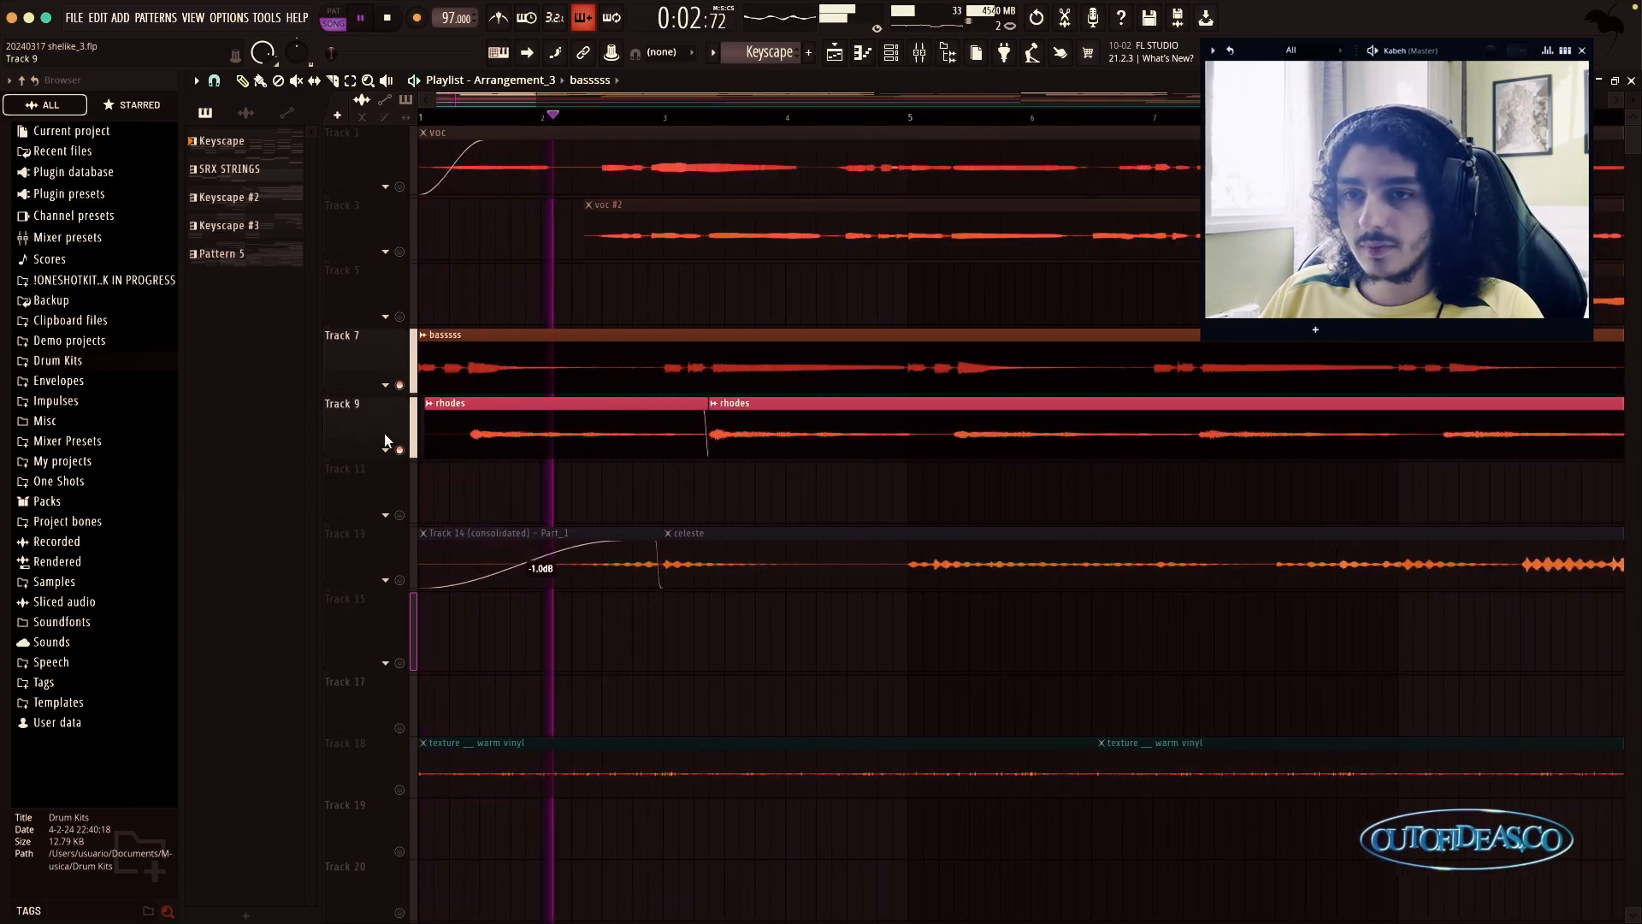
left_click_drag(362, 455, 364, 504)
scroll(716, 532, "down", 5)
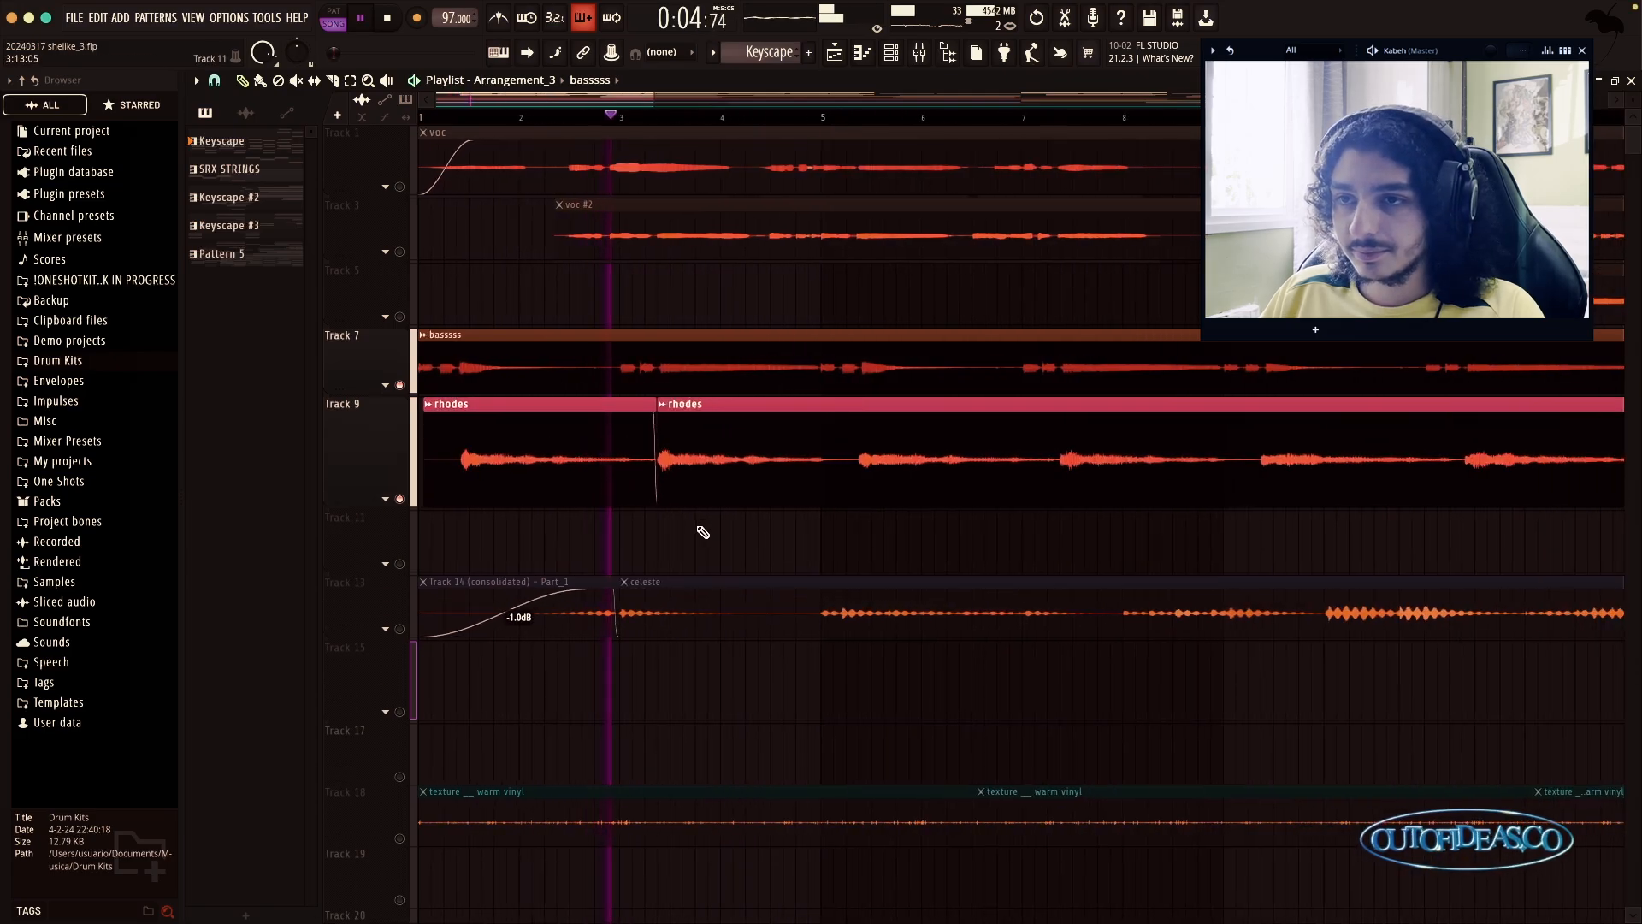
Step: Expand the tracks grouped under rhodes track 9, inspect the Keyscape clip's chords in the piano roll, and return to the playlist
left_click(386, 499)
scroll(659, 537, "down", 5)
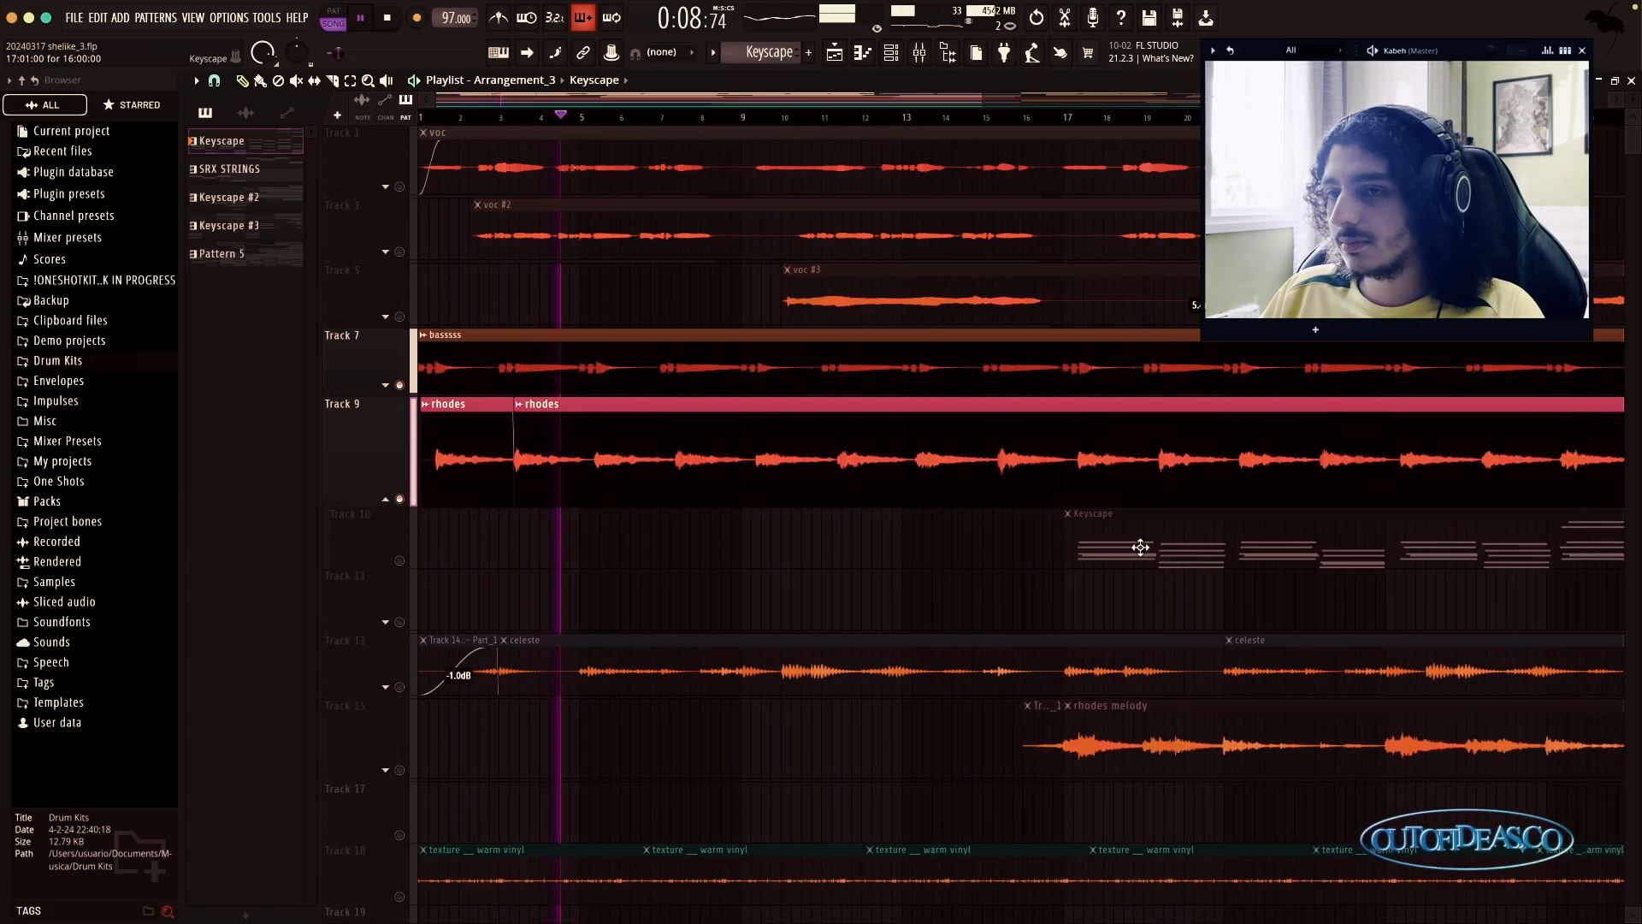
double_click(1140, 547)
scroll(704, 422, "down", 3)
scroll(693, 414, "up", 5)
scroll(692, 414, "down", 5)
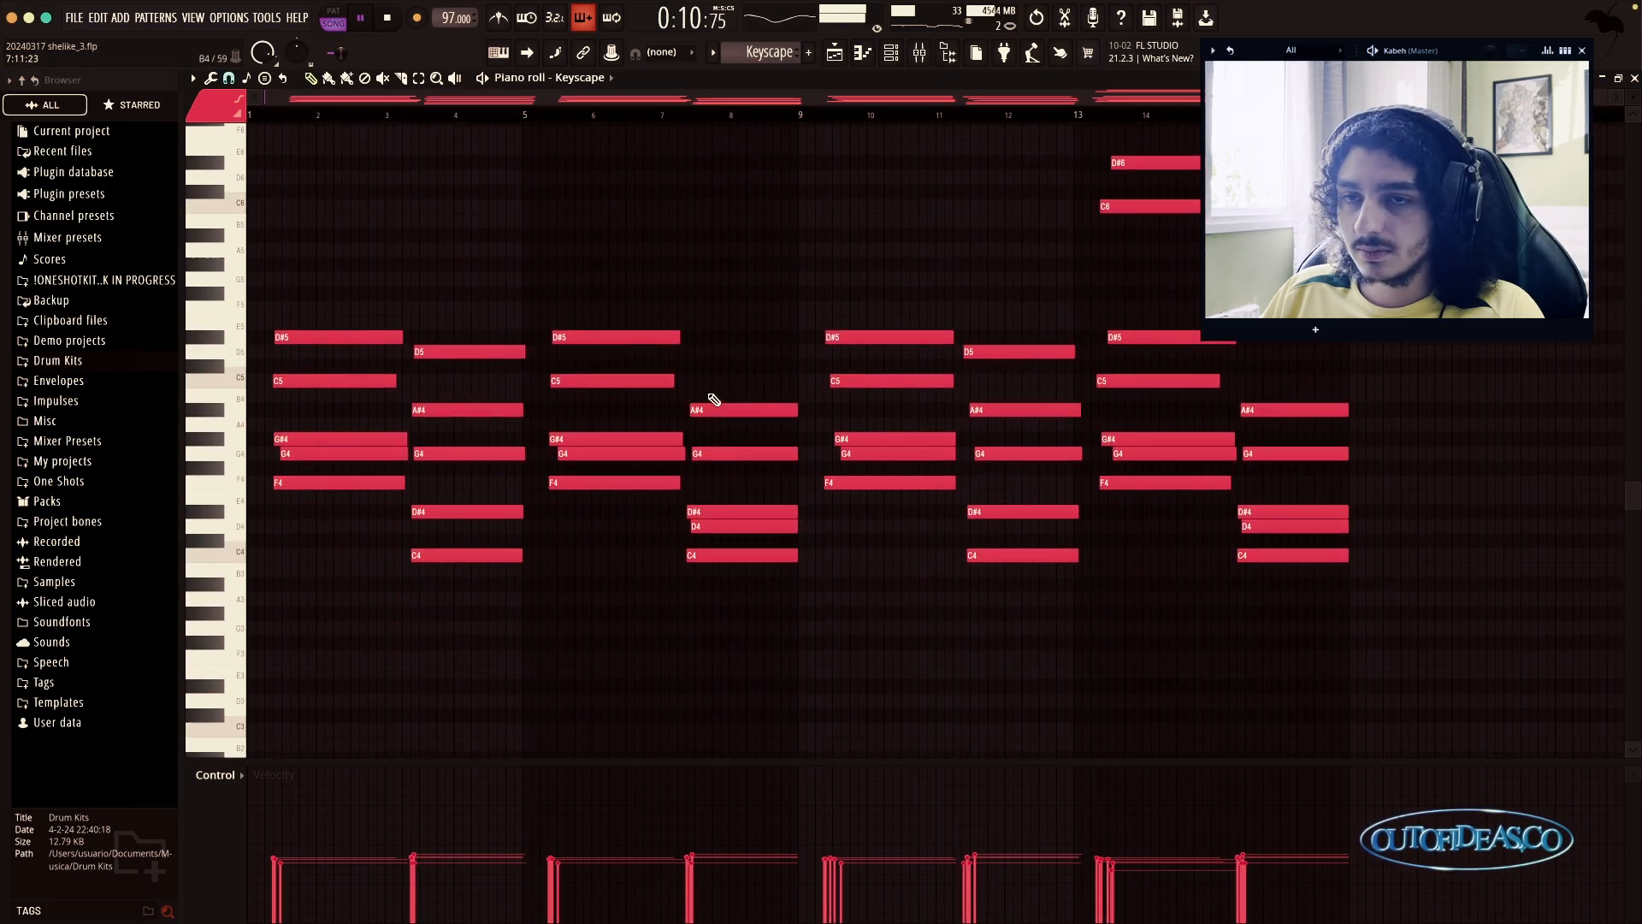
left_click(834, 52)
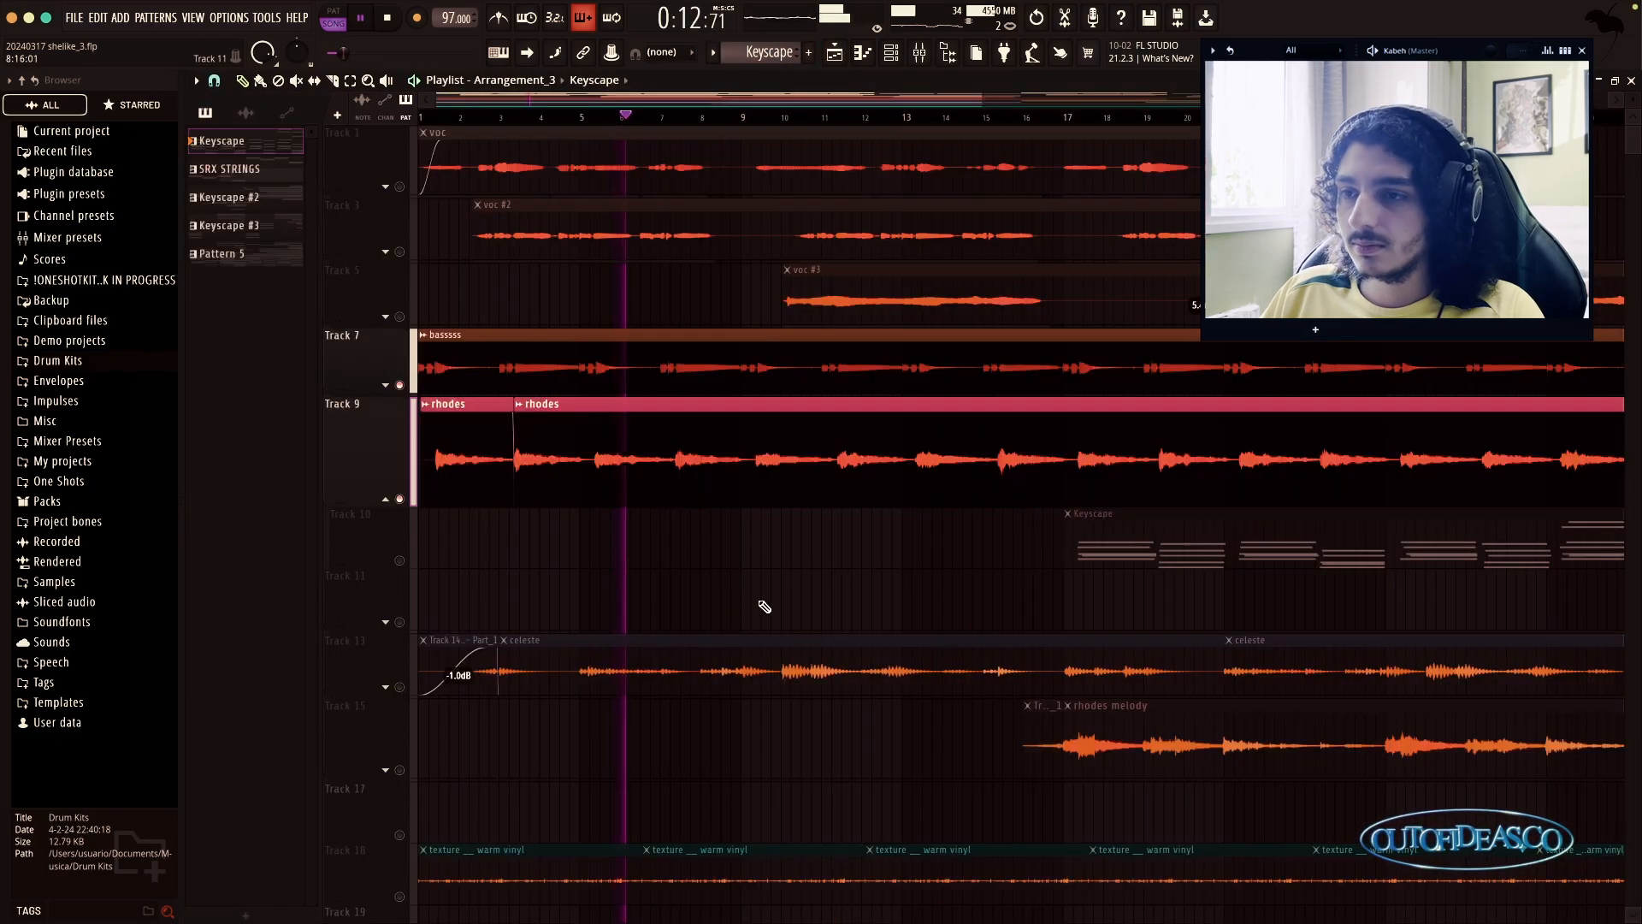
Step: Copy the Keyscape clip from bar 17 to bar 1 on its track, check its notes, and stop playback
left_click_drag(1084, 527, 459, 556)
double_click(433, 539)
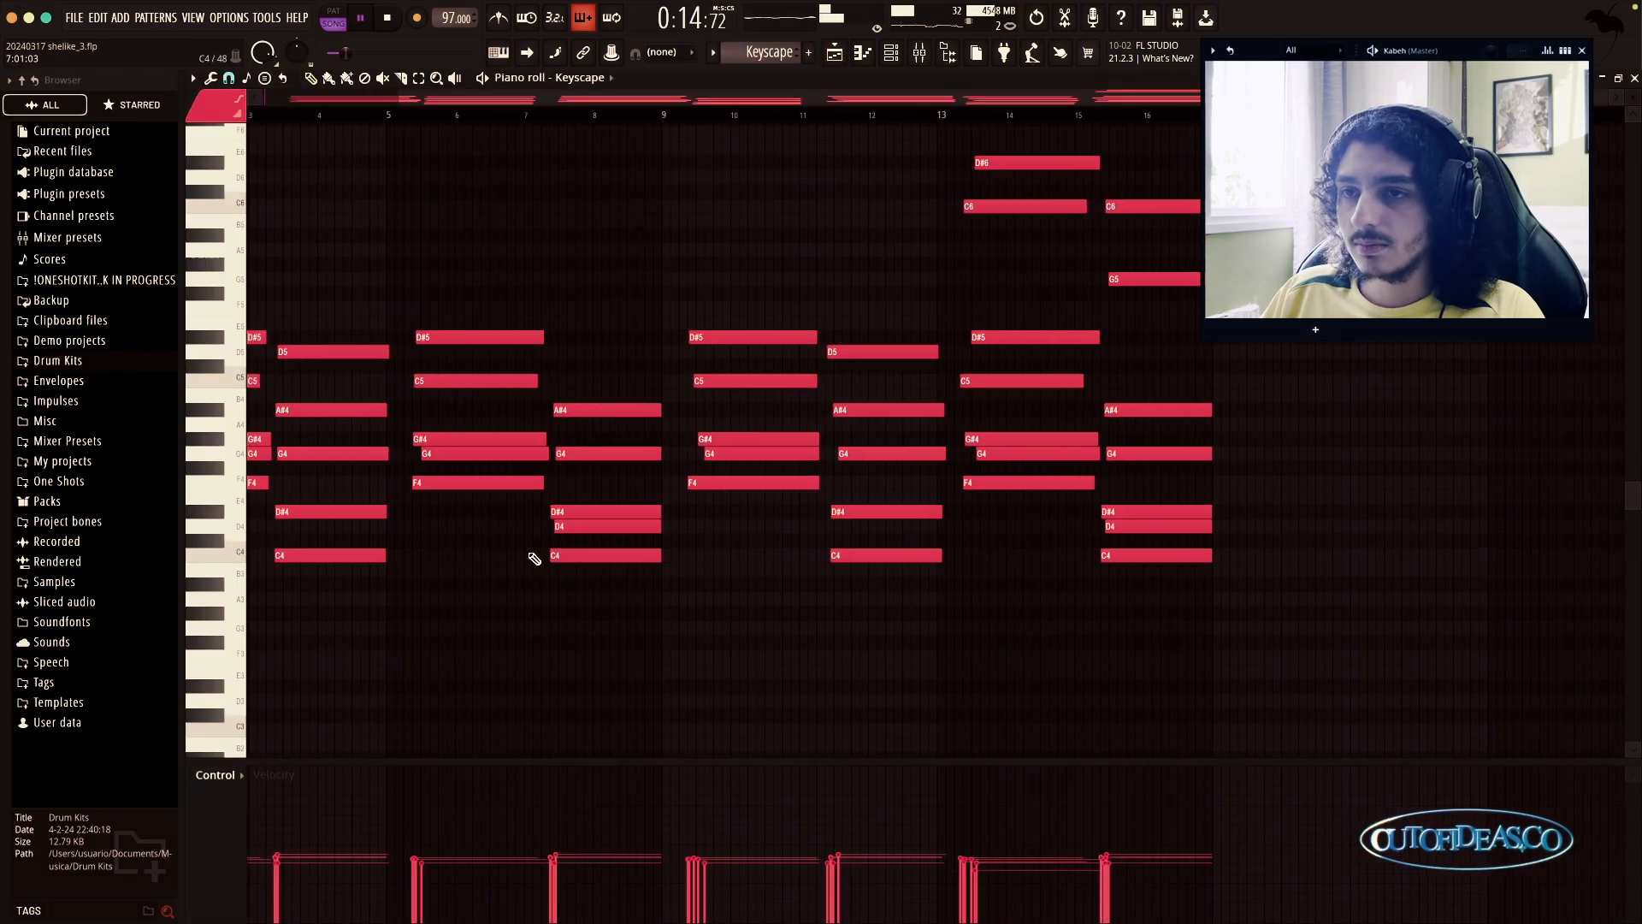
scroll(546, 526, "left", 3)
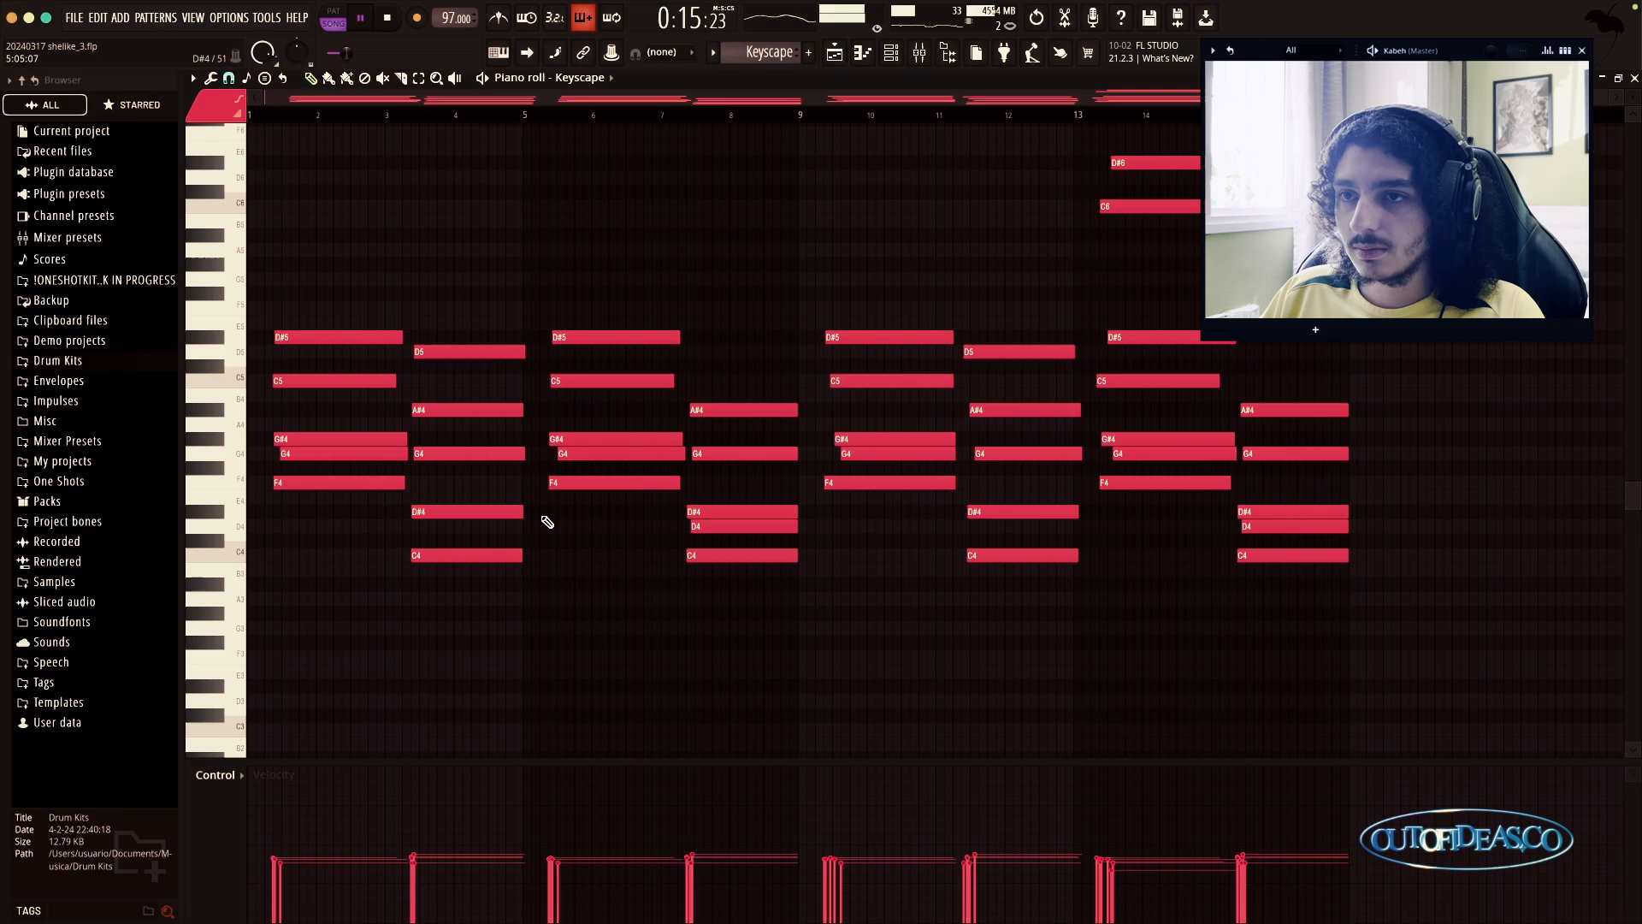
left_click(835, 55)
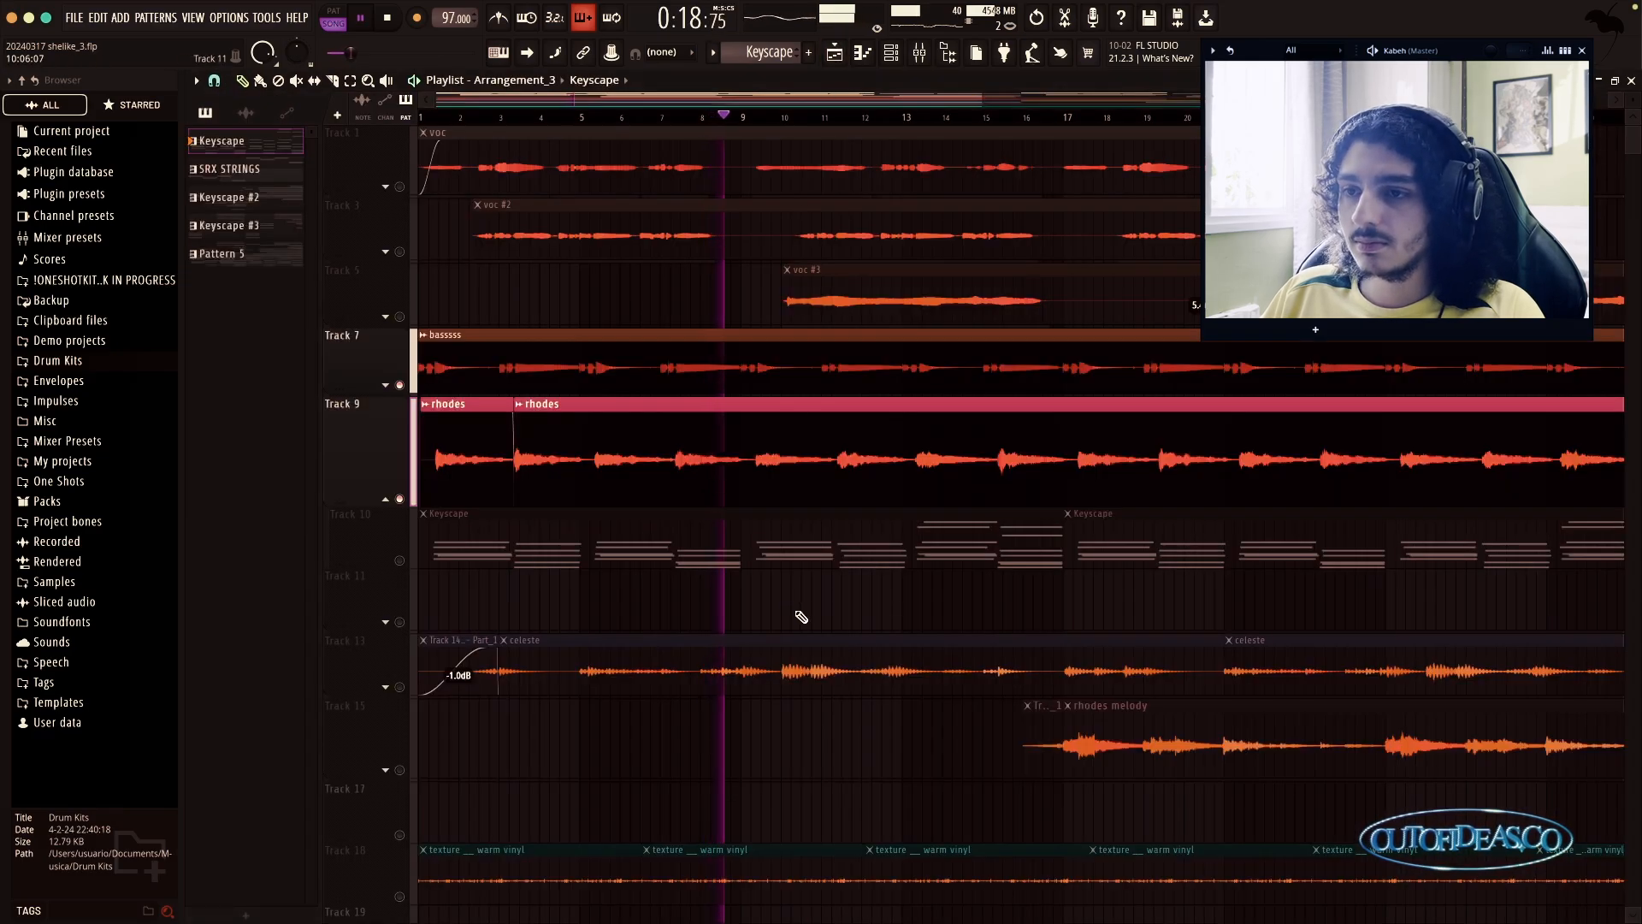
key("space")
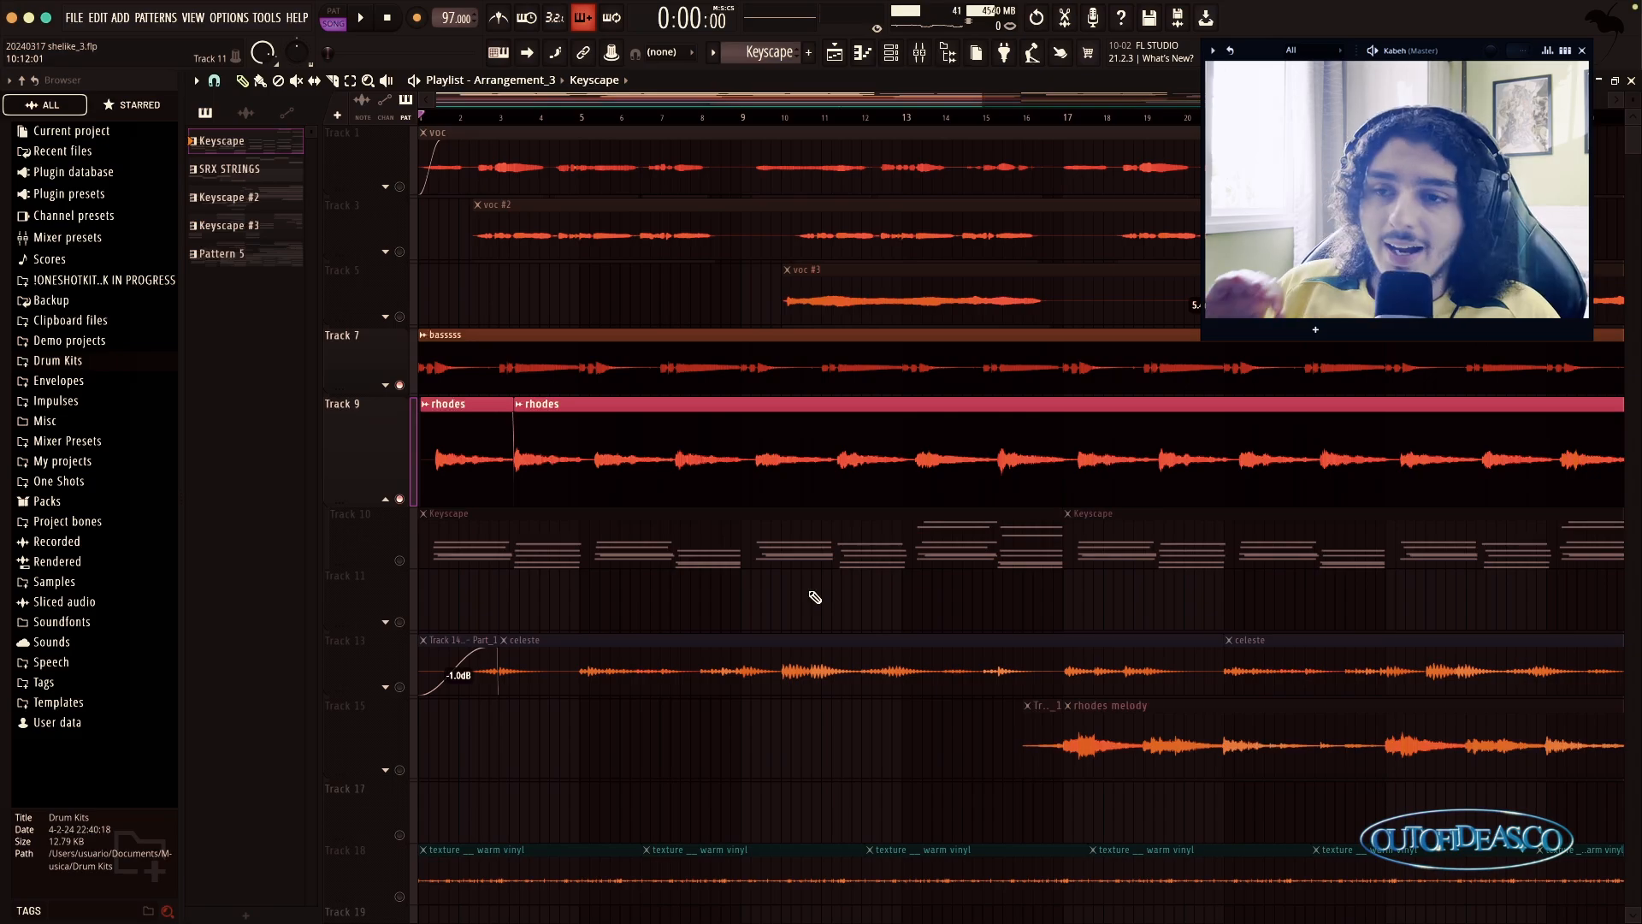
Step: Open the Keyscape clip's notes and try stamping a chord of F4, G#4, C5, D#5 and G5 in bar 3
double_click(803, 552)
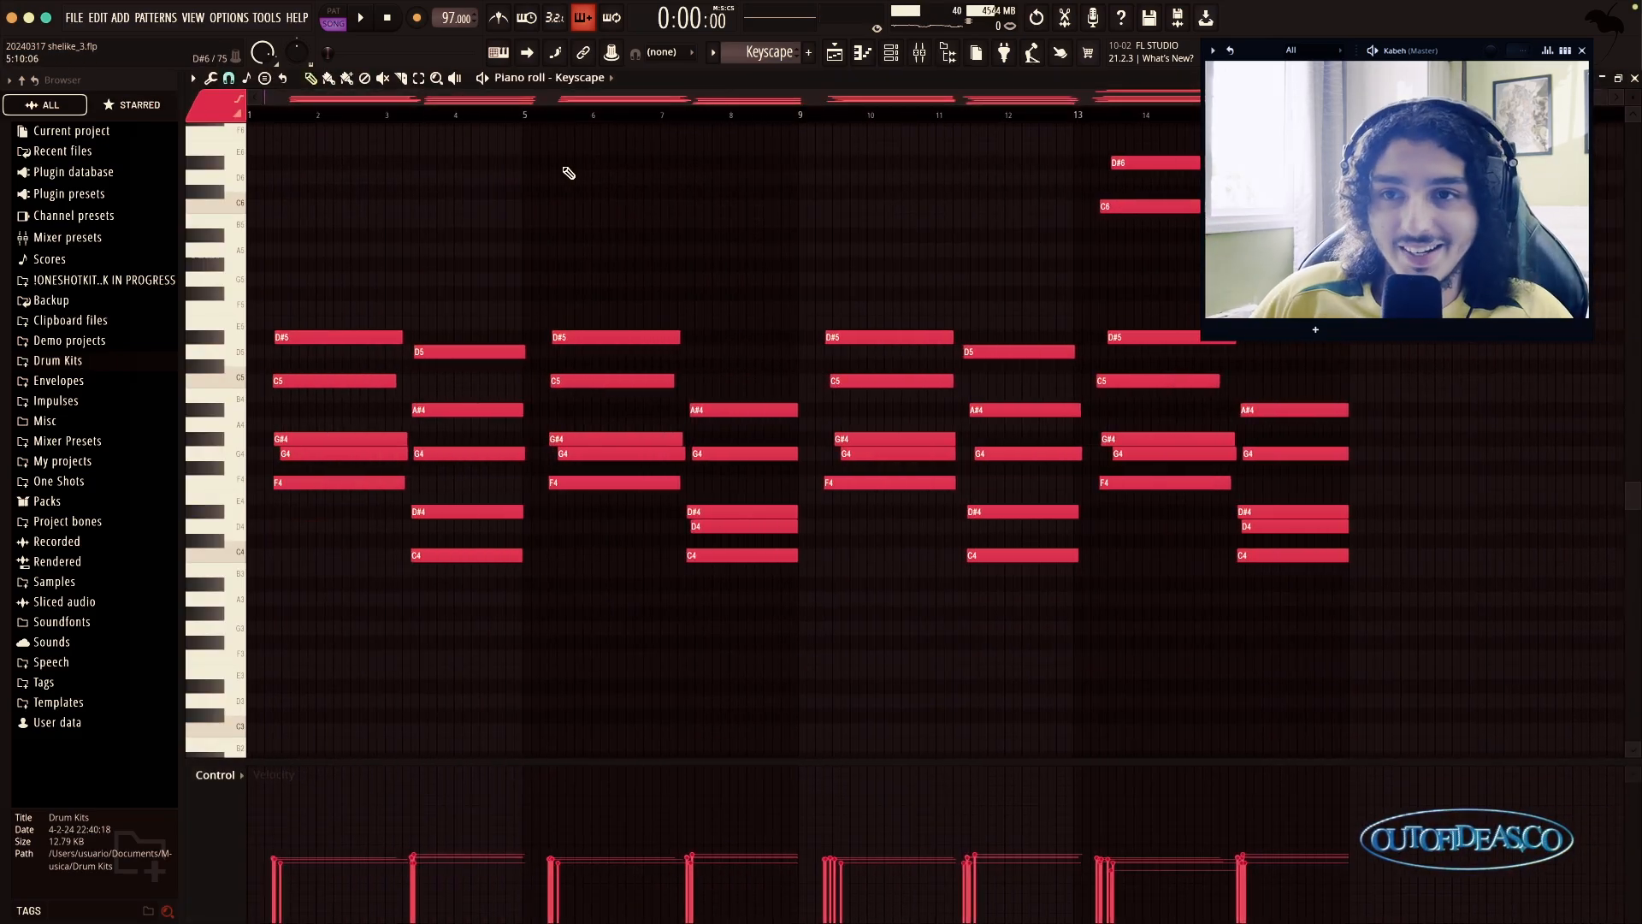
left_click(264, 79)
left_click(332, 241)
left_click(416, 482)
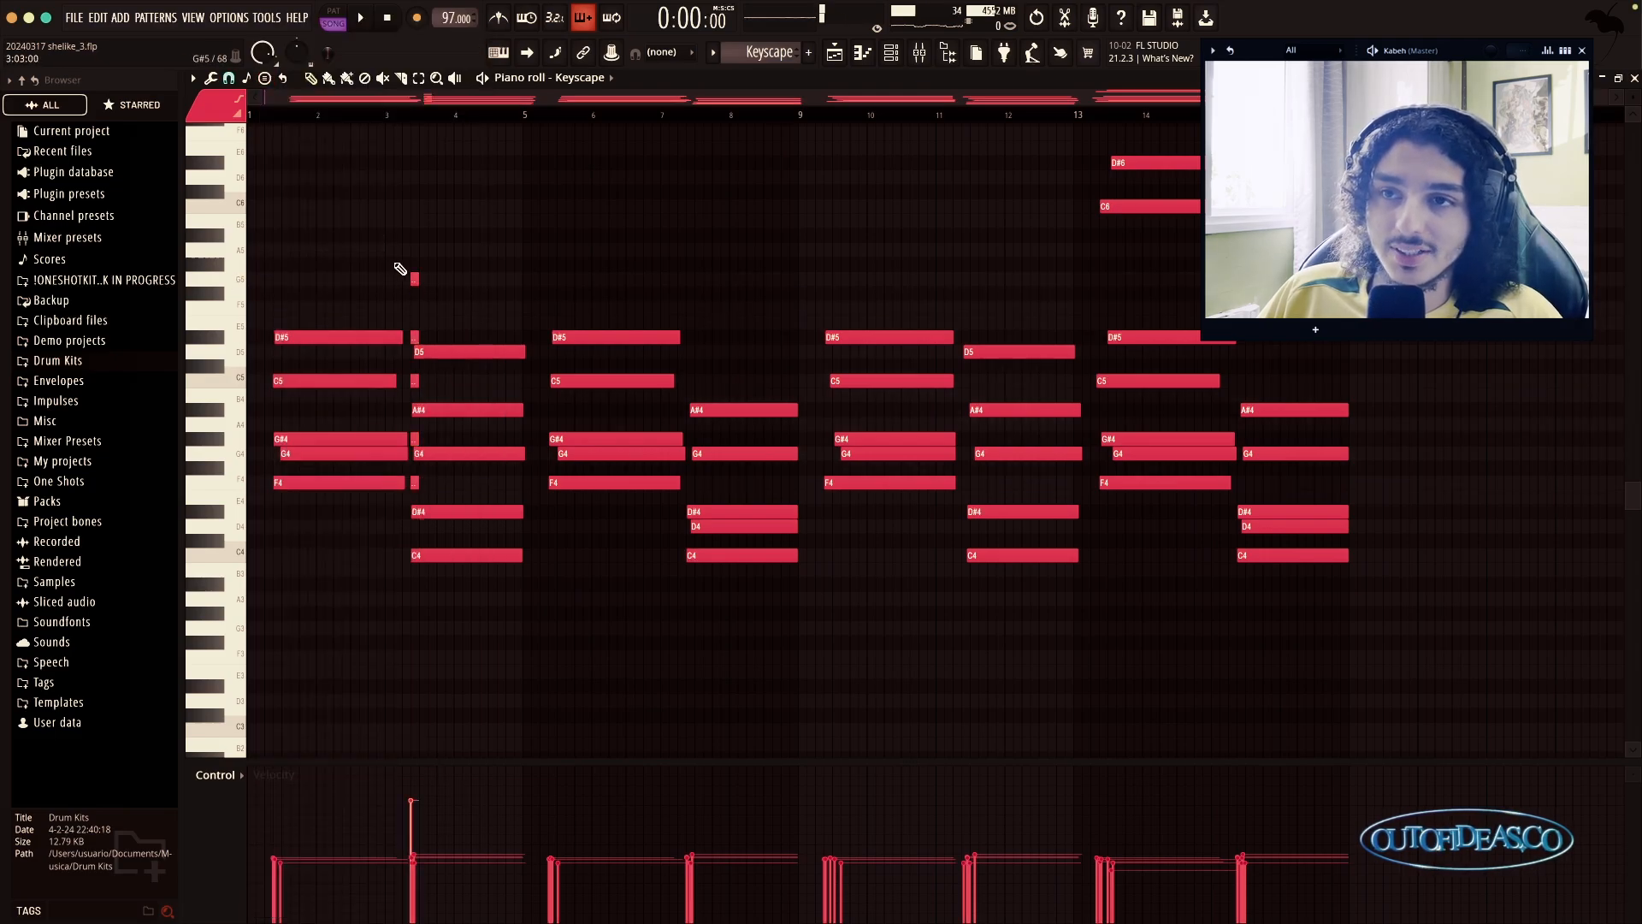
key("ctrl+z")
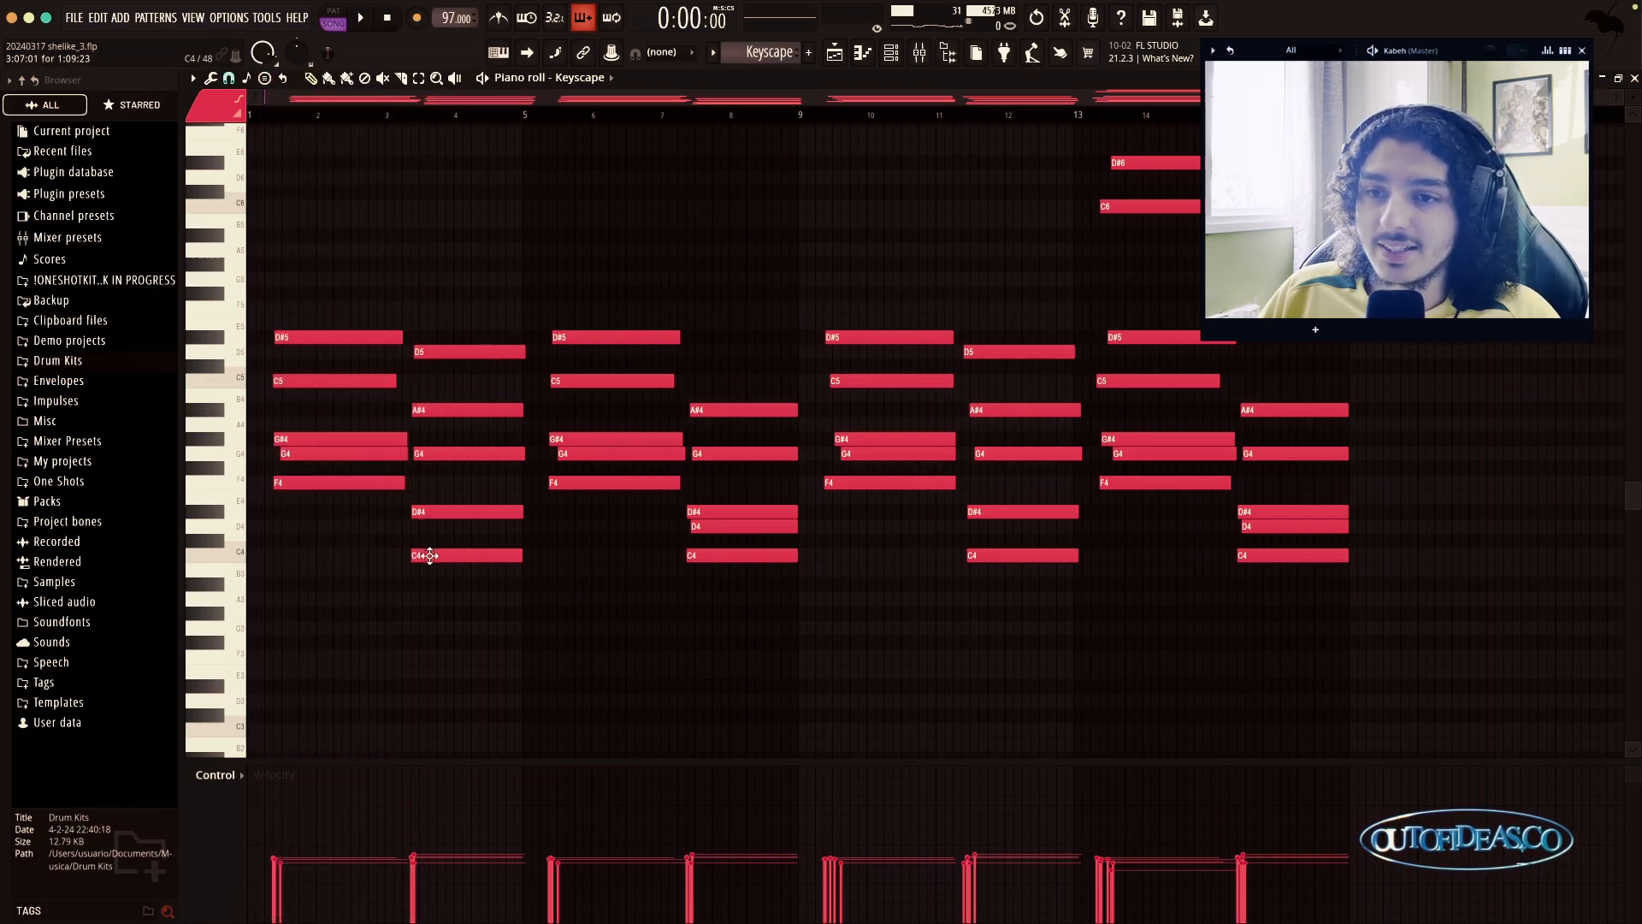
Step: Try stamping a preset chord rooted on C4 near bar 5 of the piano roll, and undo it
left_click(265, 79)
left_click(320, 243)
left_click(525, 555)
key("ctrl+z")
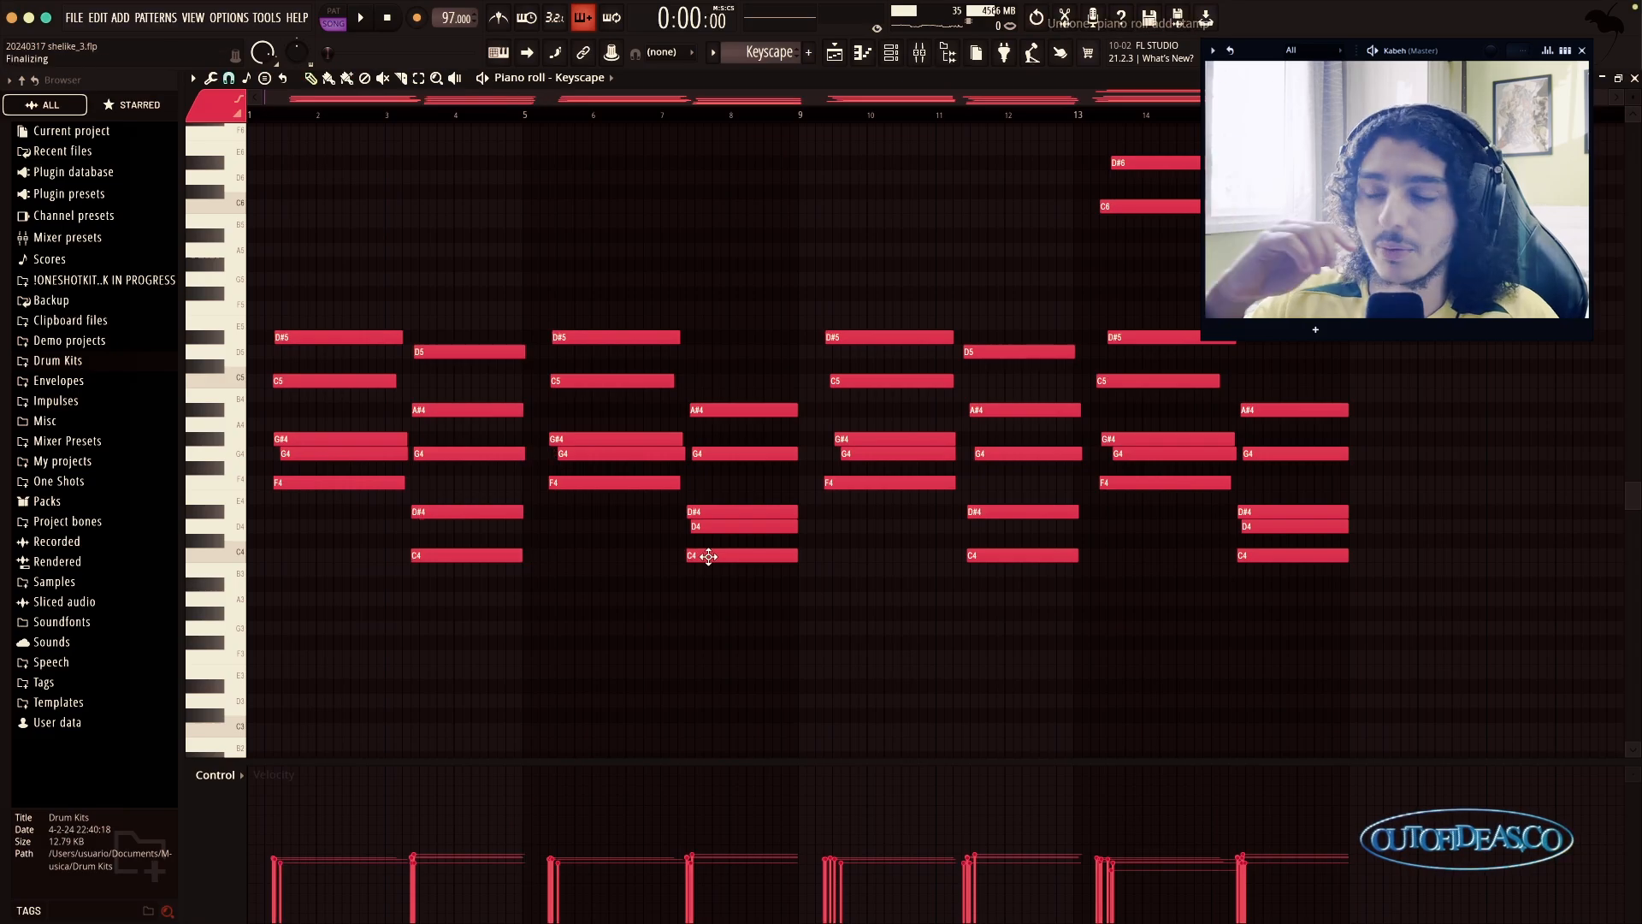
Step: Try stamping a five-note chord rooted on F4 over the second chord in bar 3, and undo it
scroll(941, 342, "up", 1)
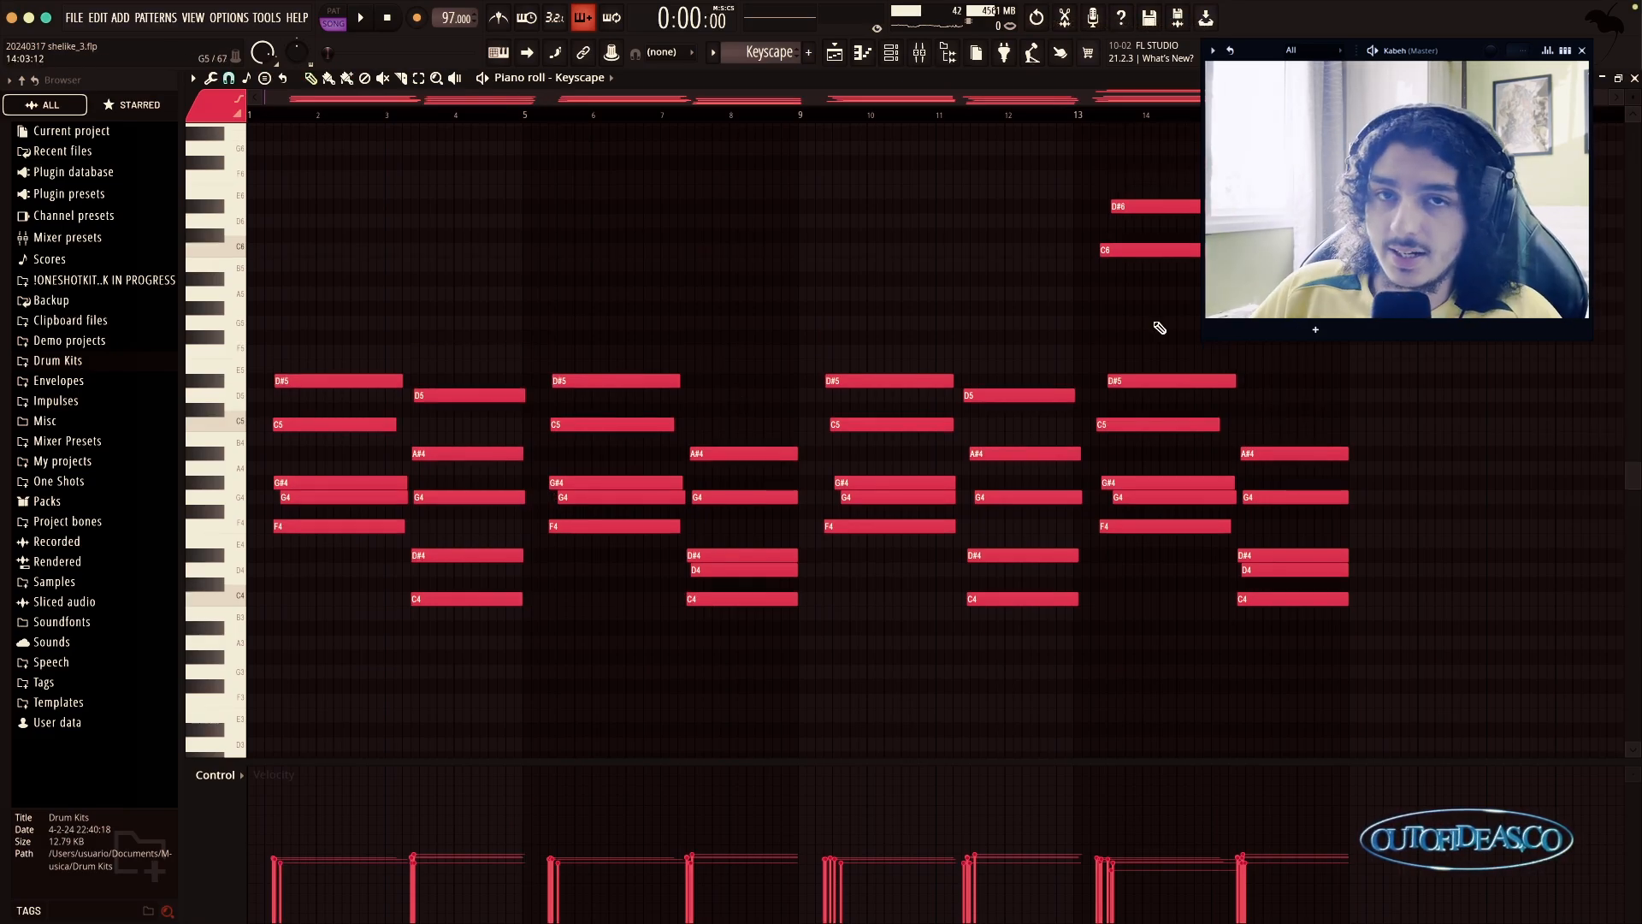
left_click(265, 79)
left_click(325, 257)
left_click(423, 526)
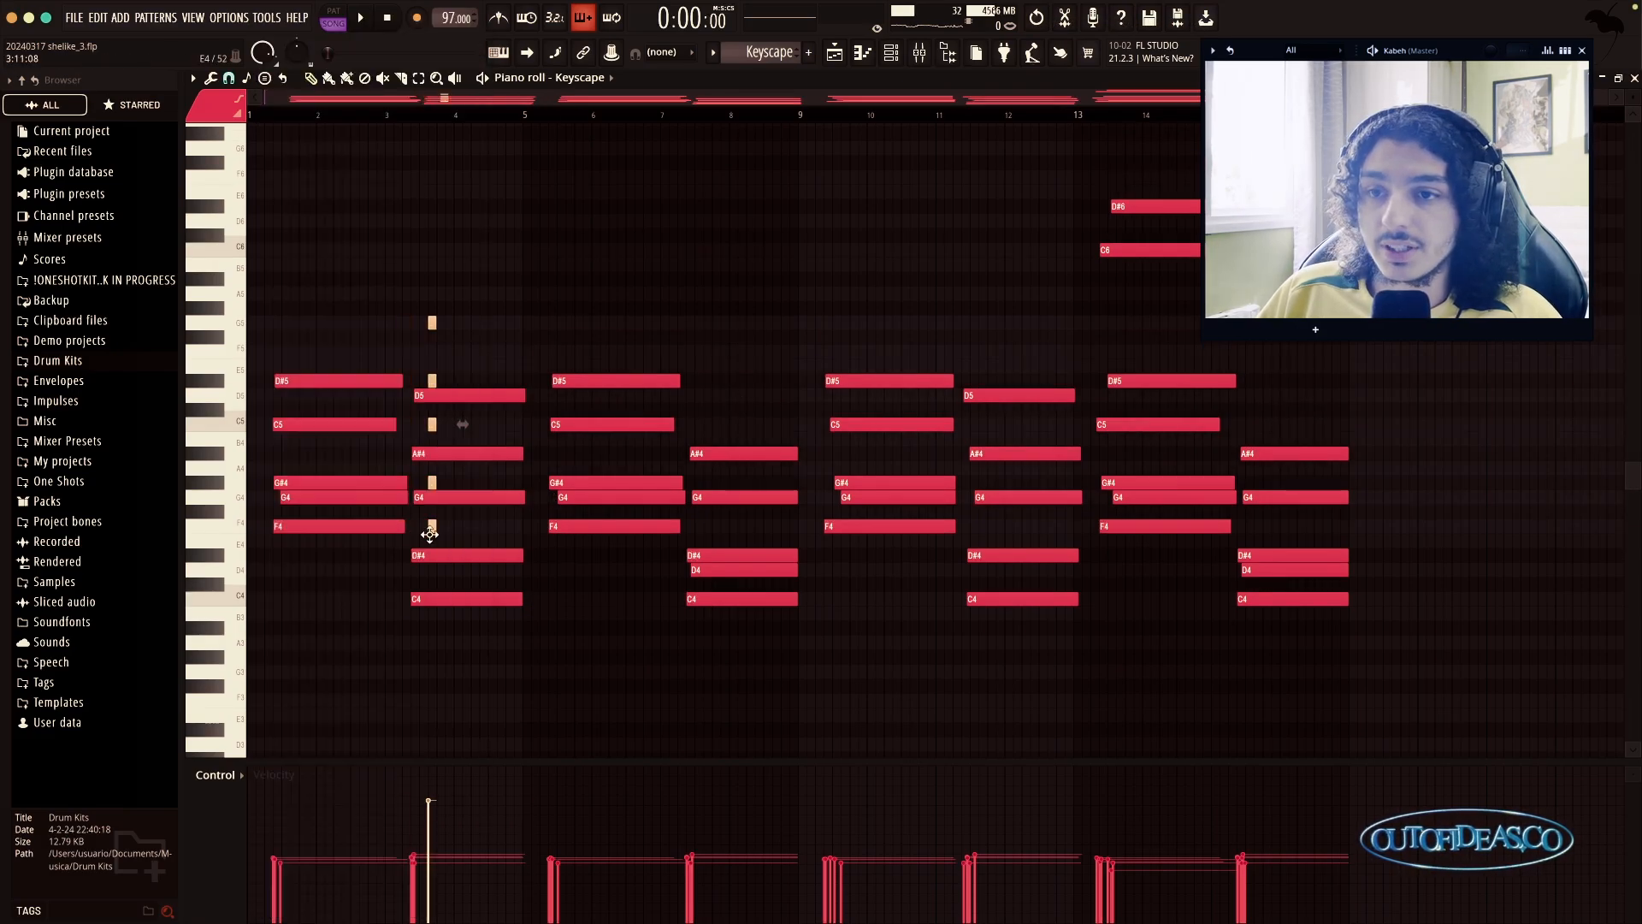
key("ctrl+z")
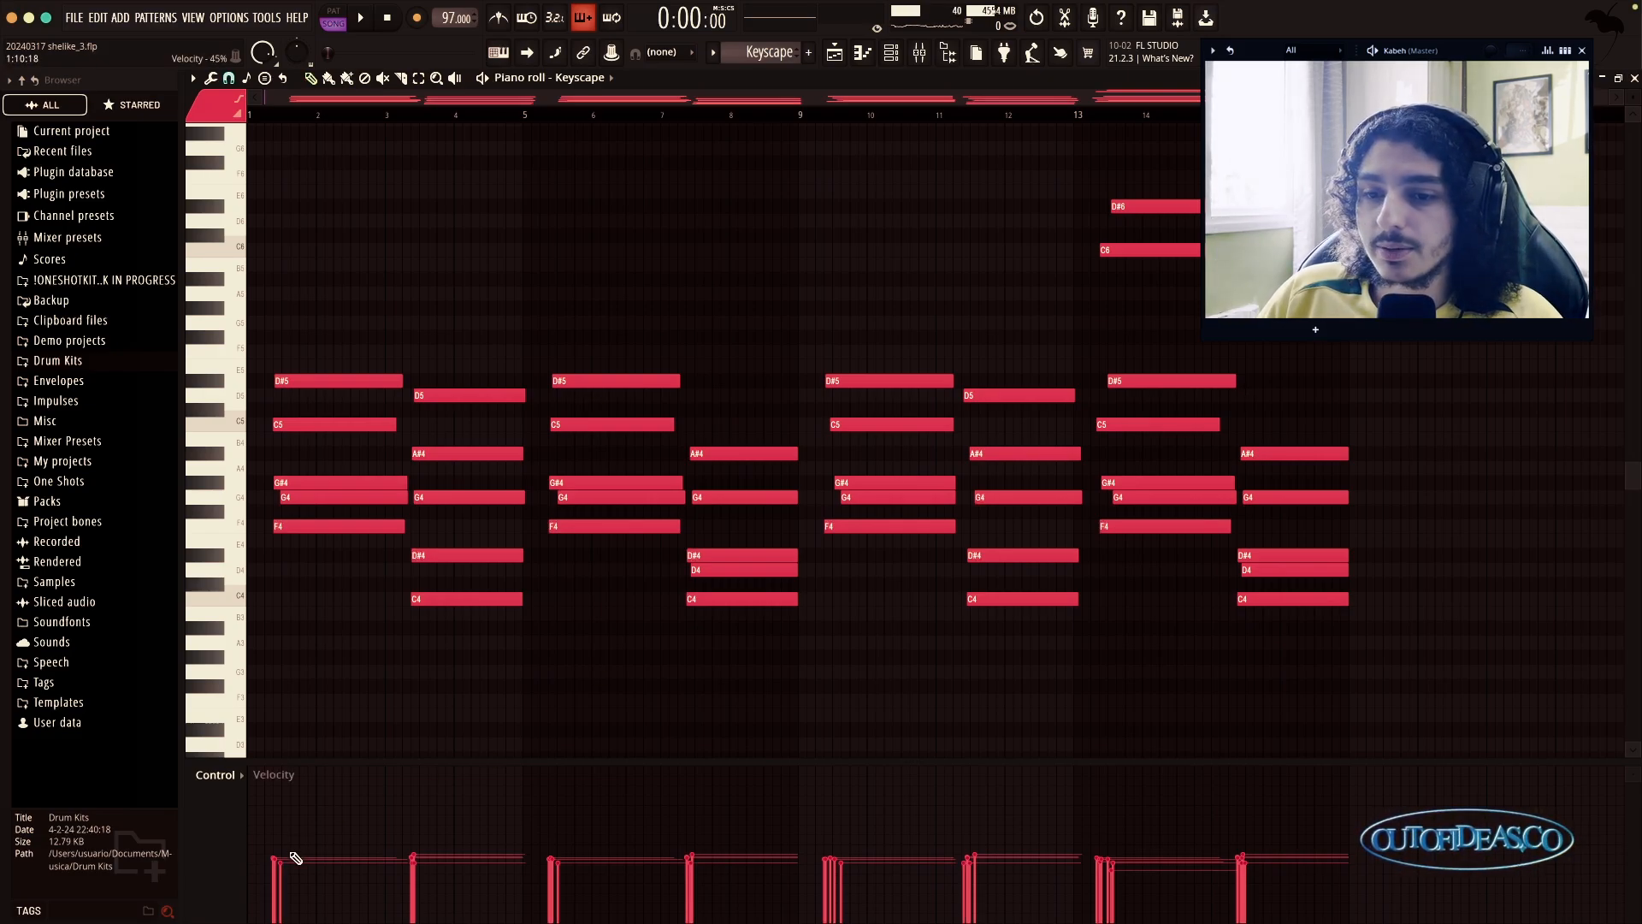
Step: Open the first Keyscape channel's instrument and audition the chord pattern on its own, restoring song mode after stopping
left_click(890, 54)
left_click(313, 123)
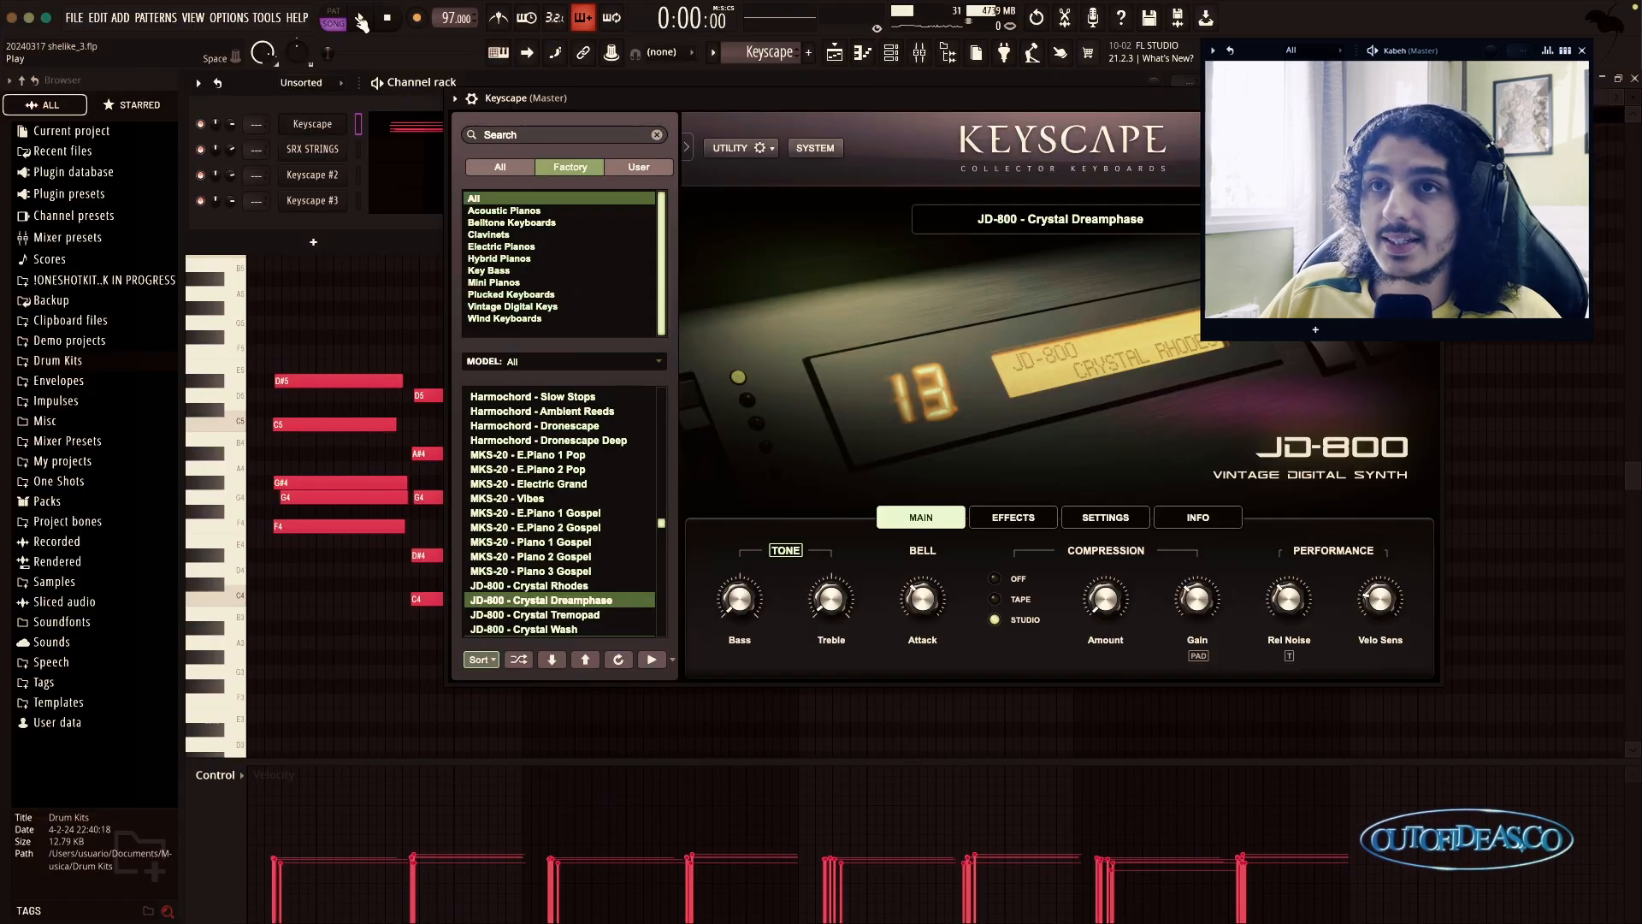
left_click(360, 18)
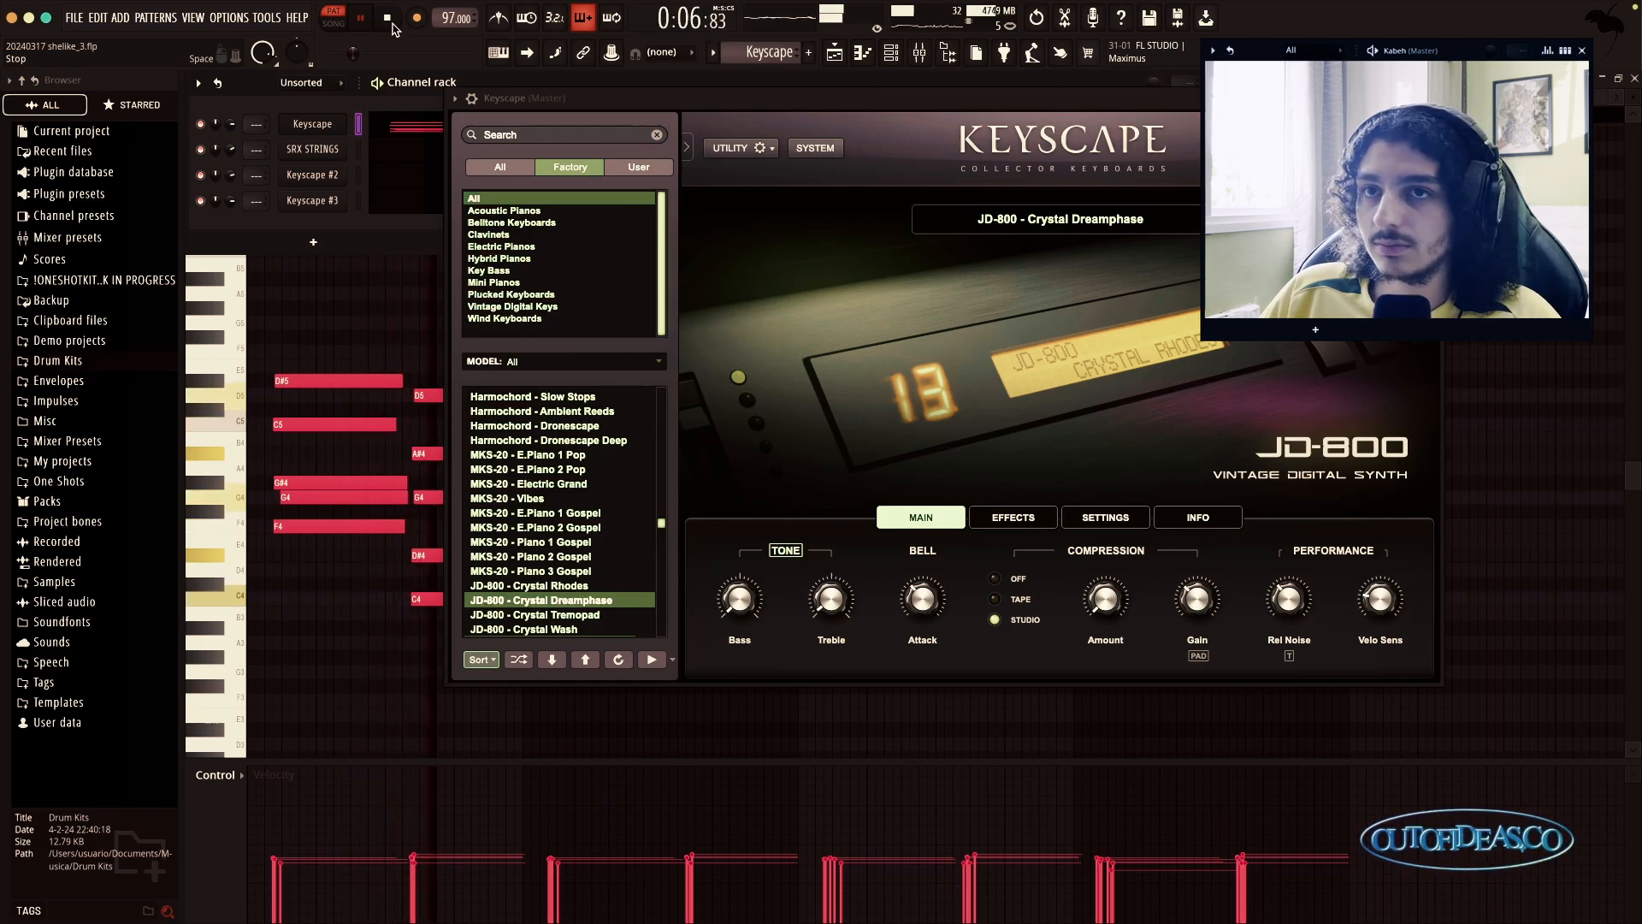
left_click(389, 21)
key("l")
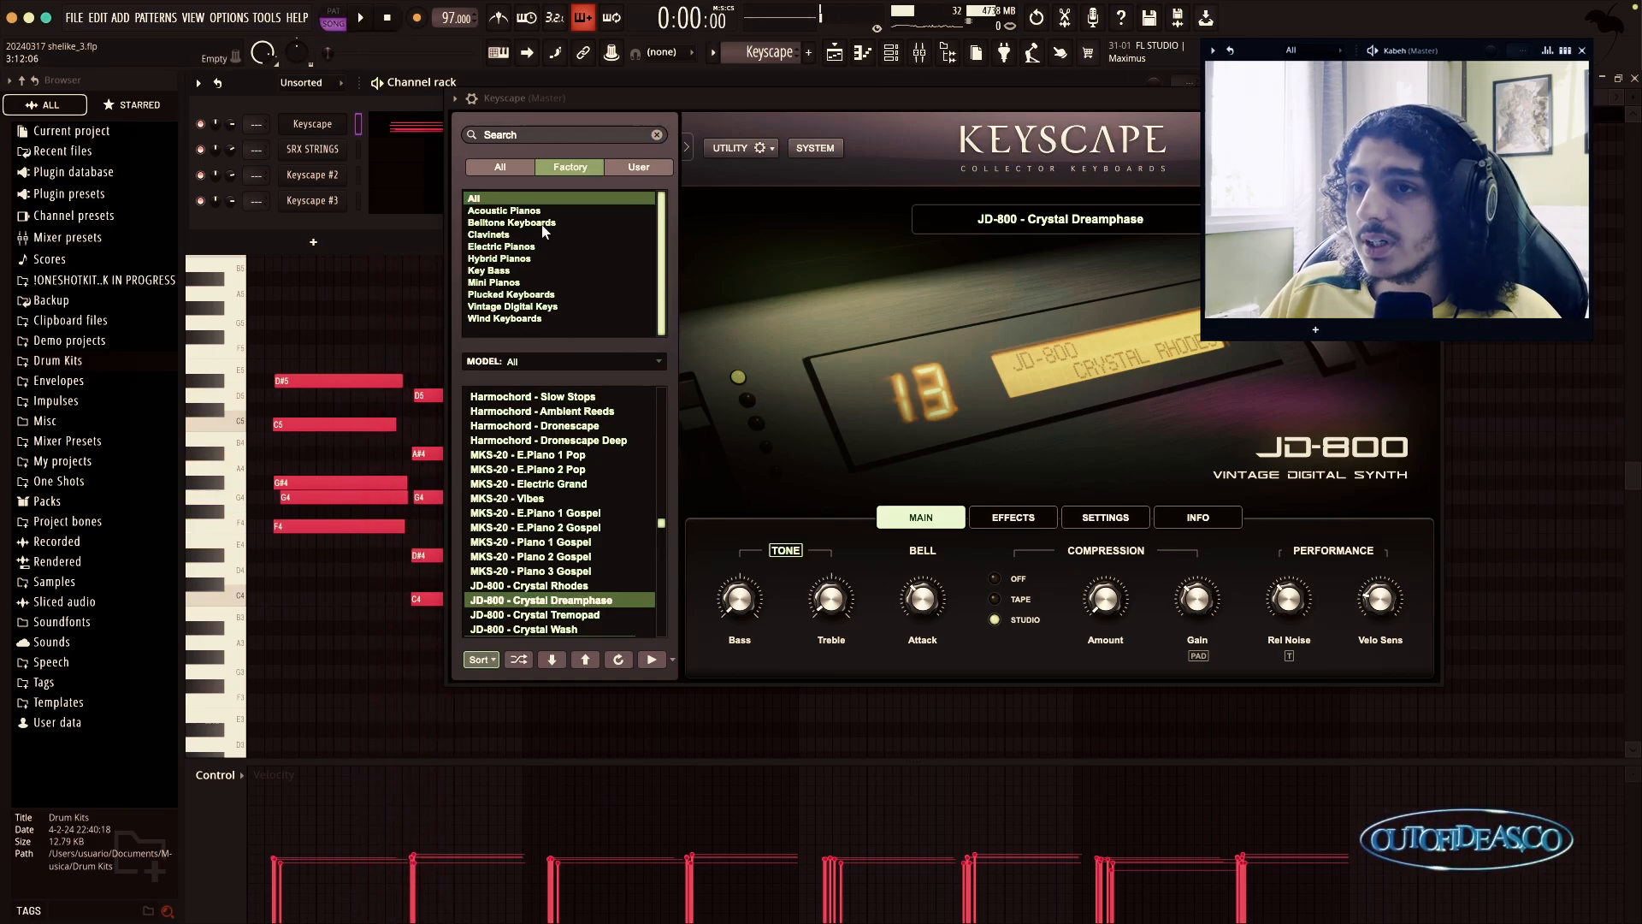
left_click(749, 105)
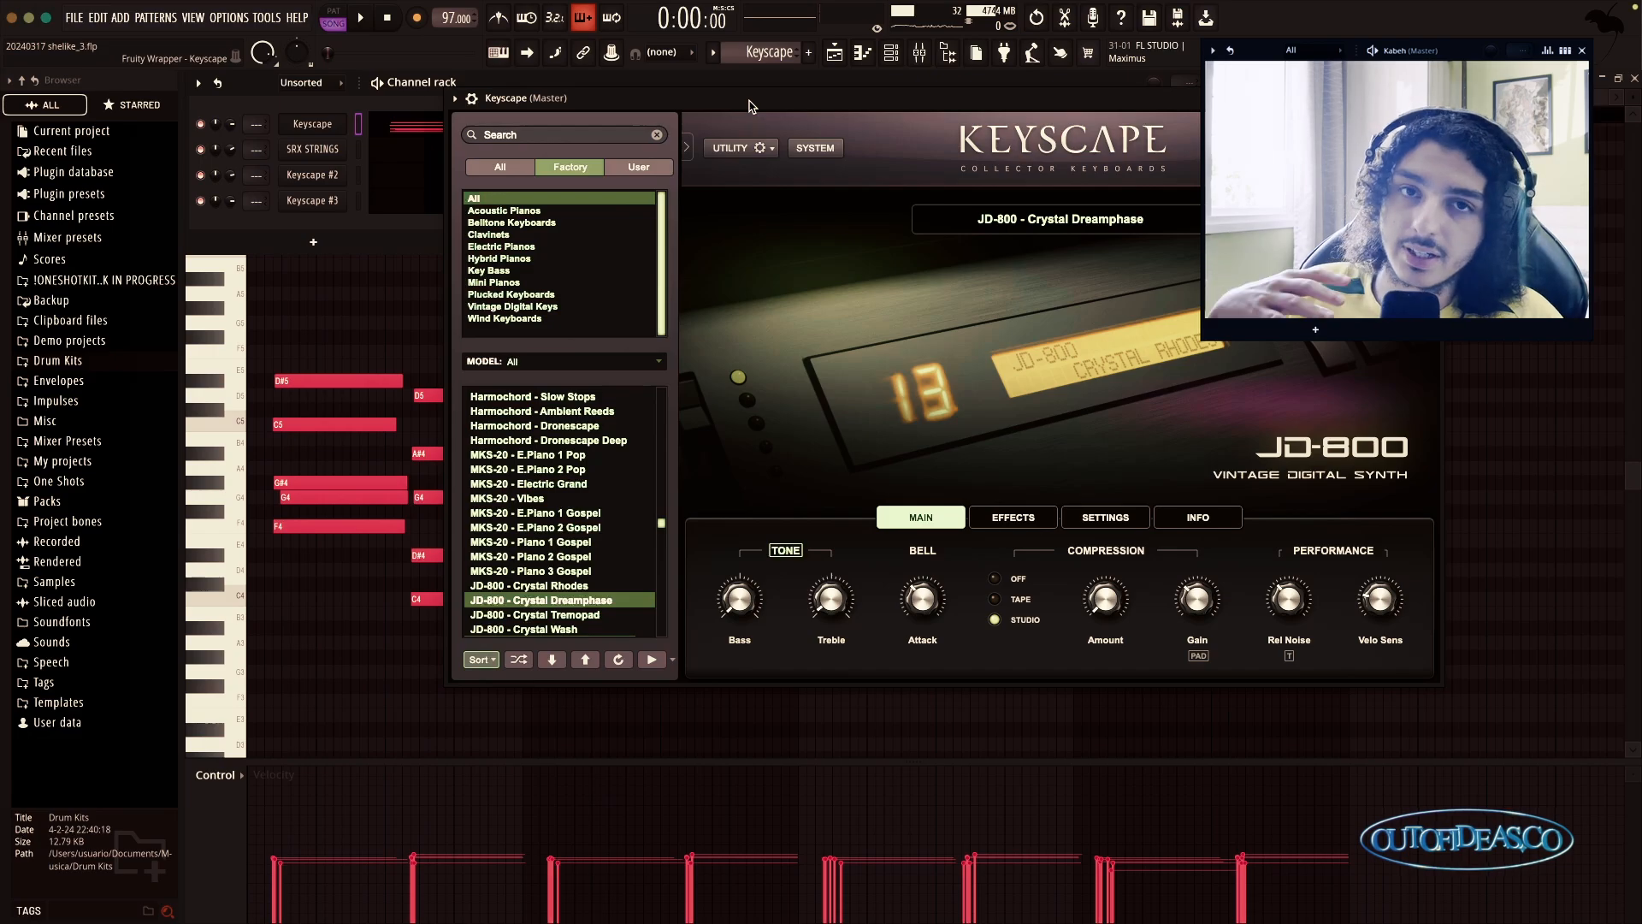
Step: Load the Rhodes - Classic Amp Early 70s preset in Keyscape and close the instrument
scroll(582, 560, "up", 15)
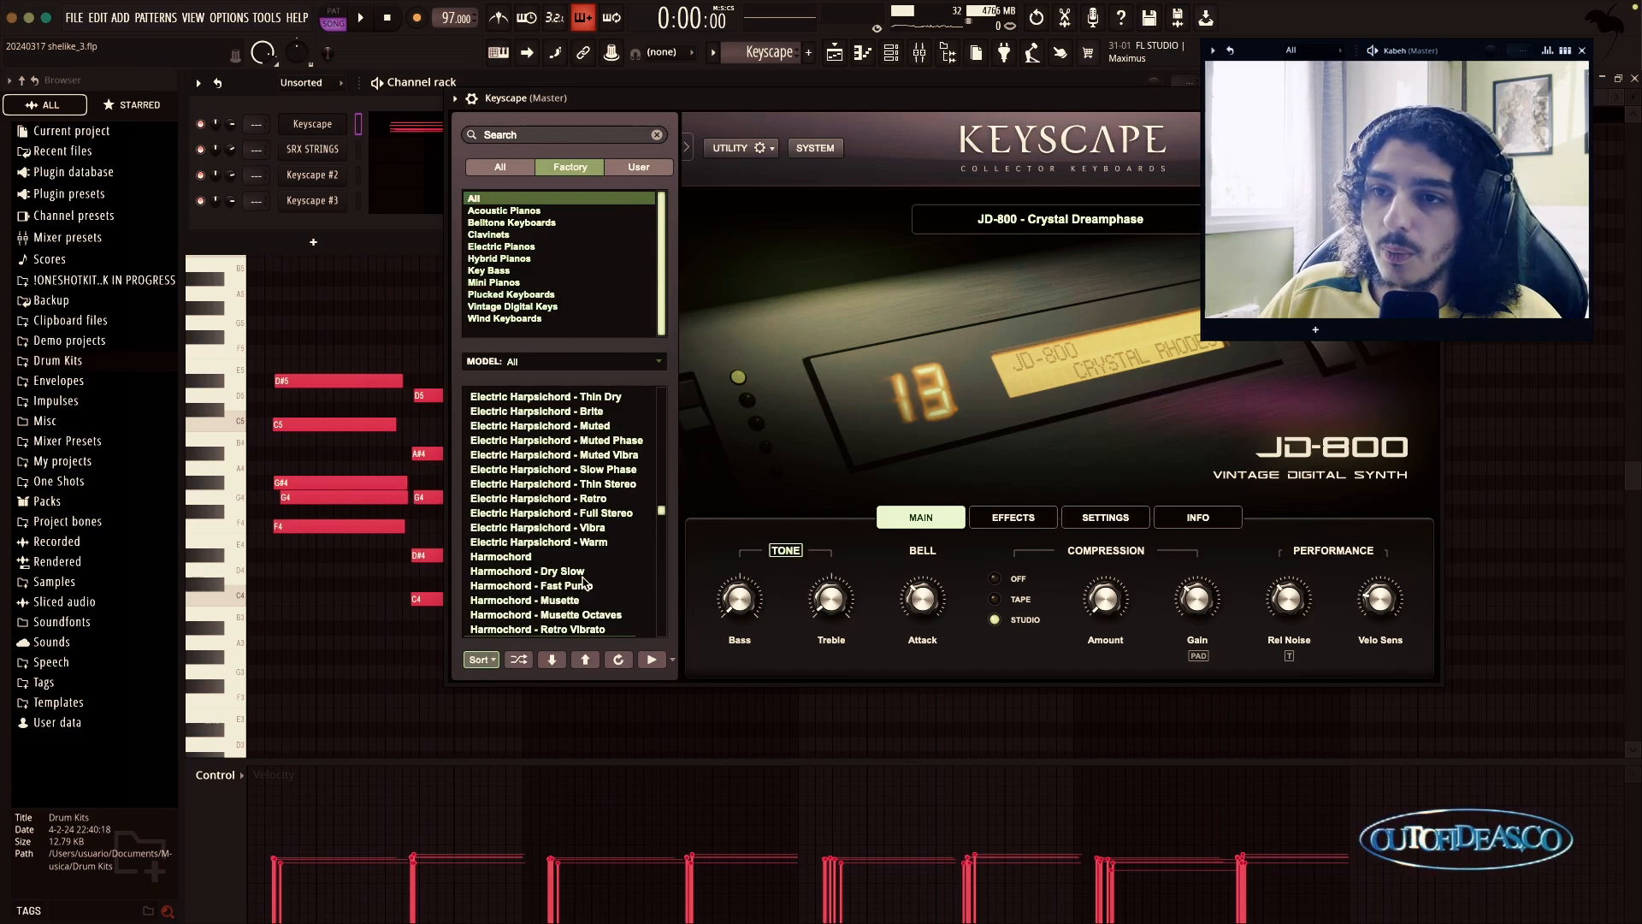
scroll(582, 561, "up", 15)
left_click(592, 511)
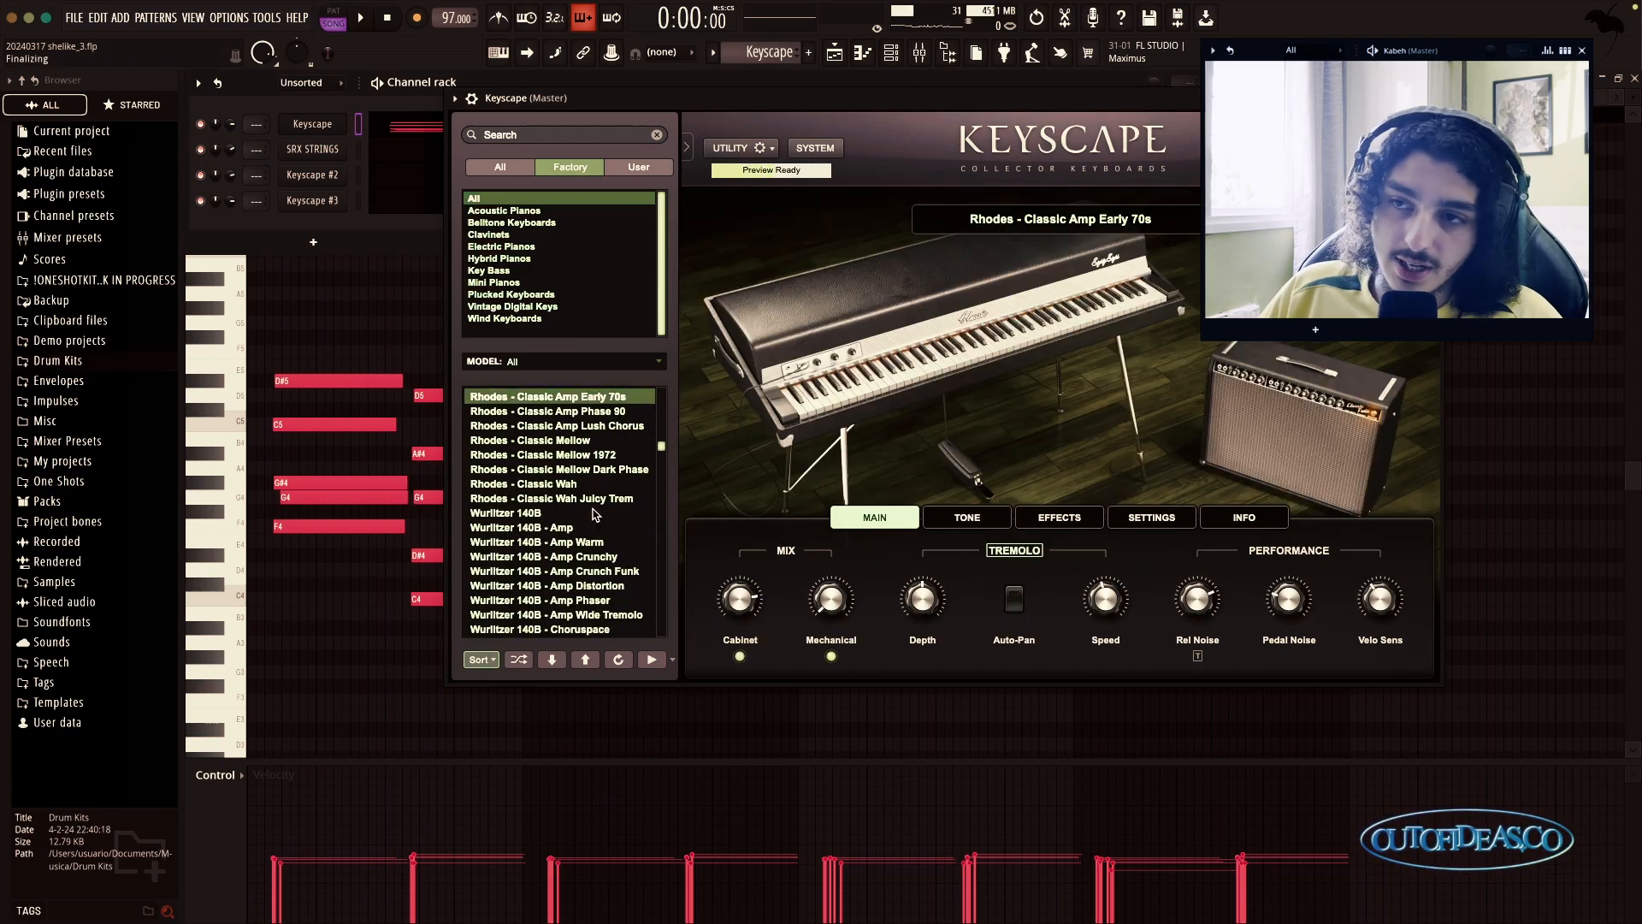
scroll(614, 476, "down", 3)
key("Escape")
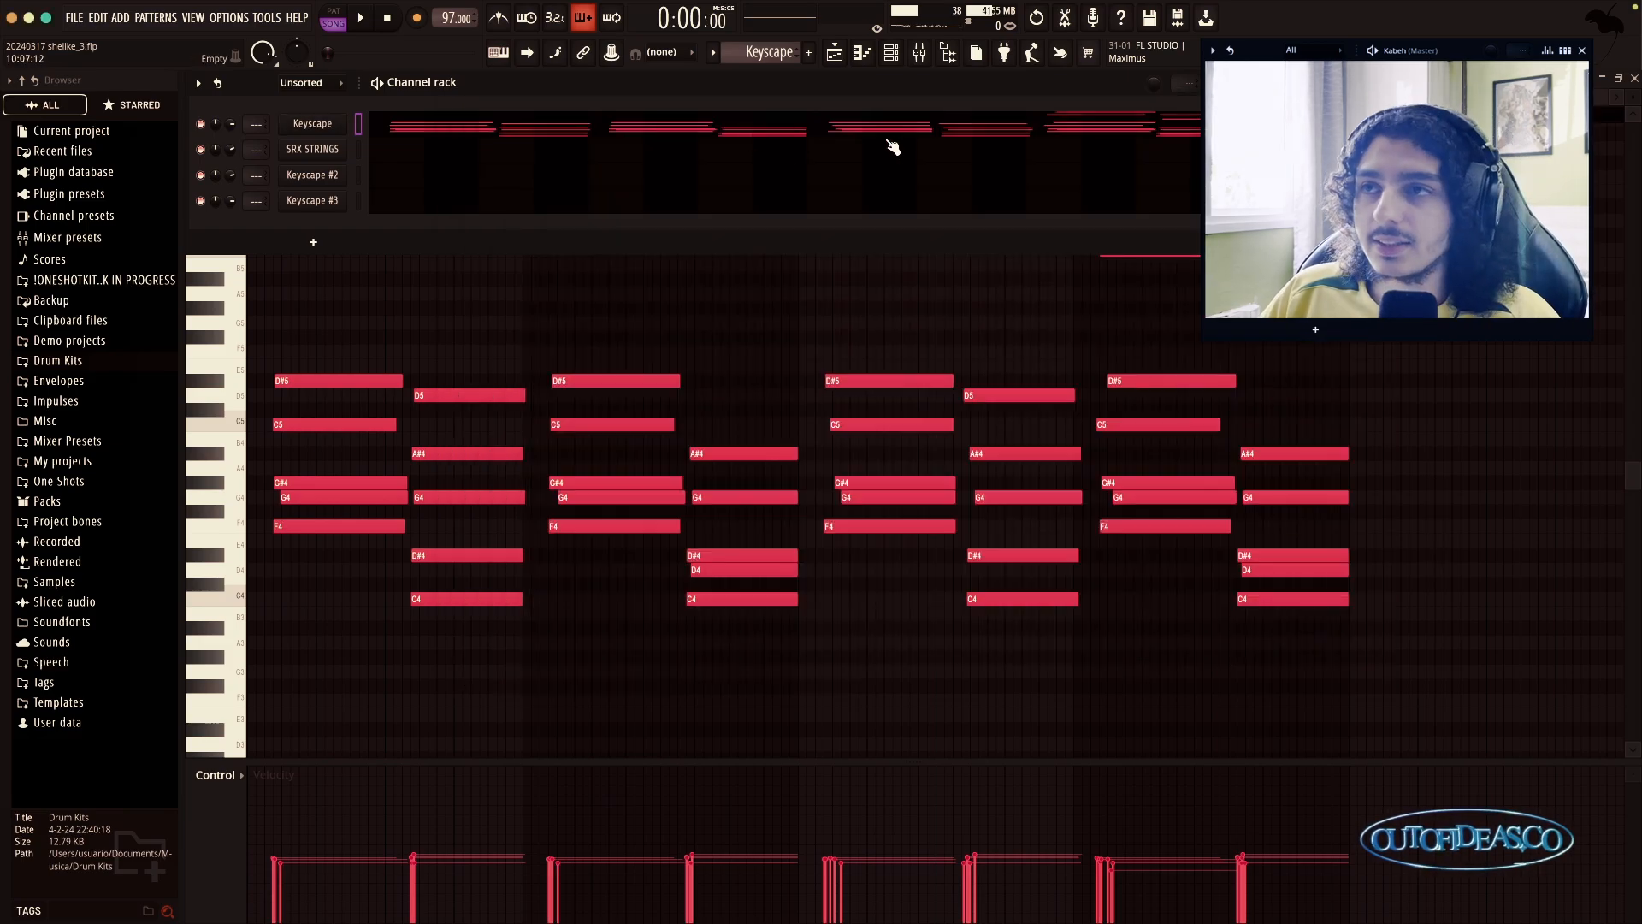
Step: Collapse track 9's group in the playlist, unmute vocal tracks 1, 3 and 5, mute track 9, and play the vocals with the bass
key("F5")
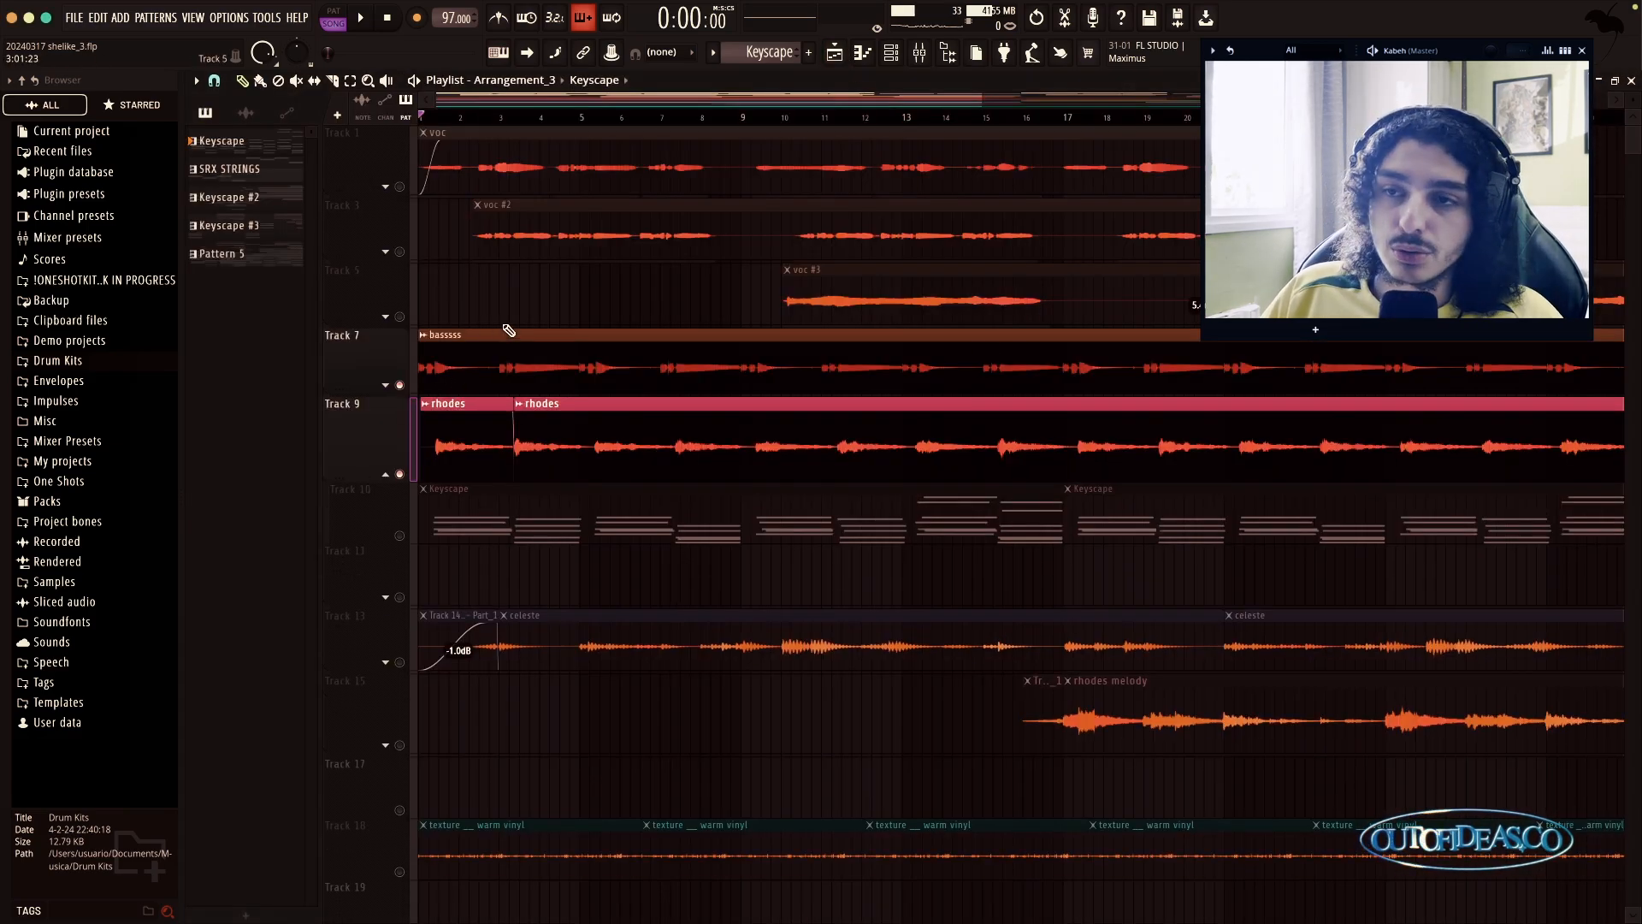
left_click(386, 475)
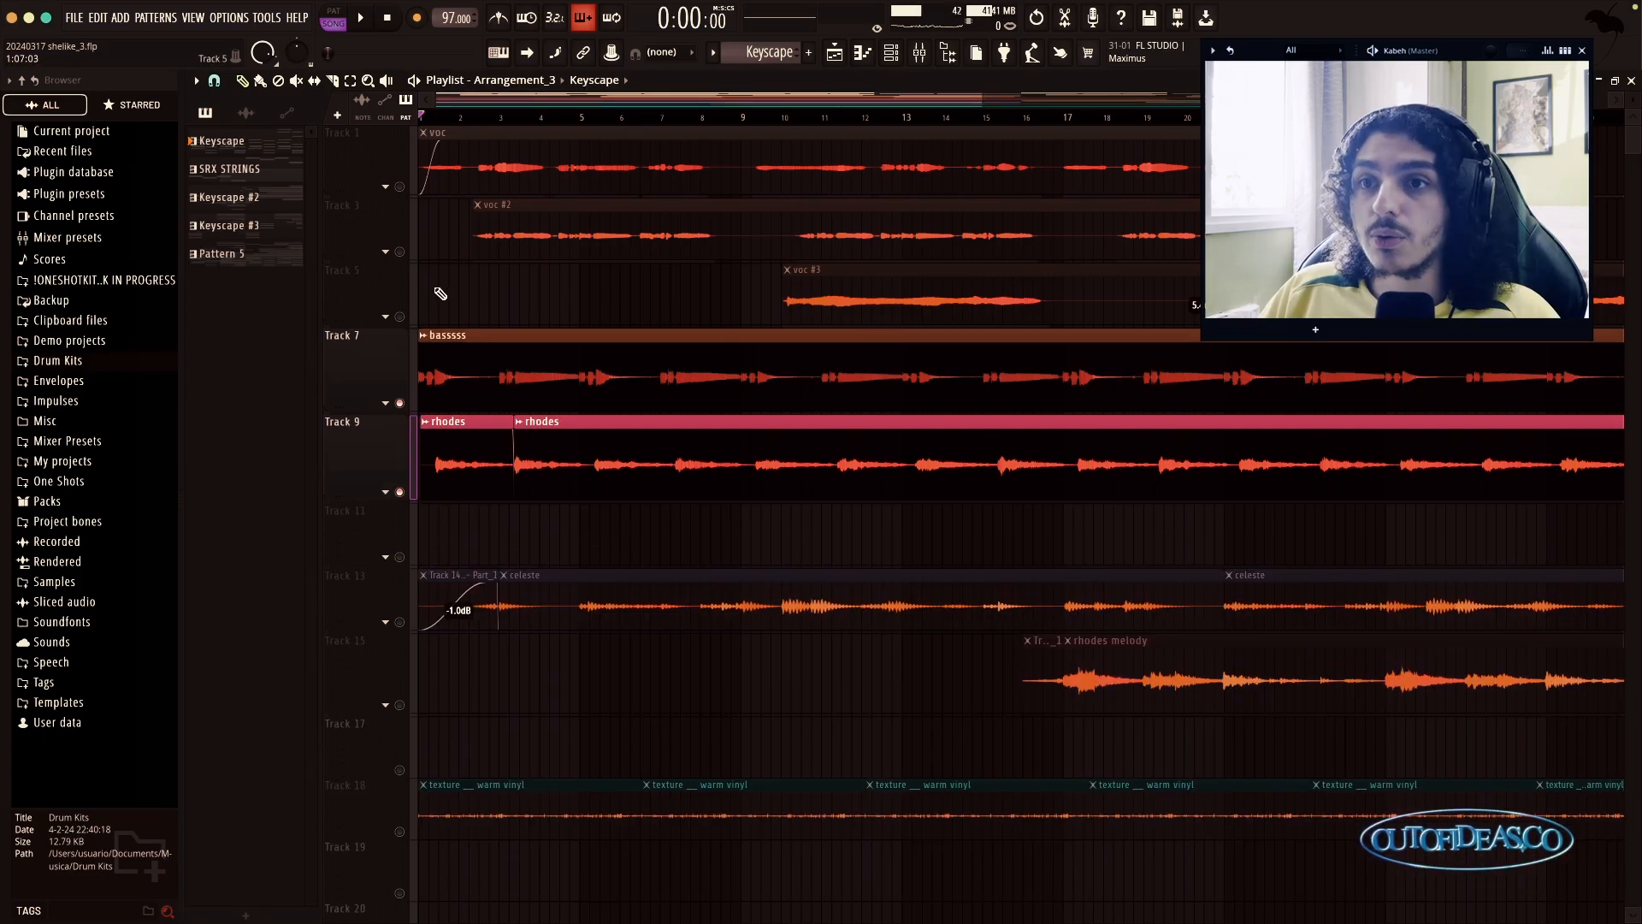
left_click_drag(408, 161, 413, 282)
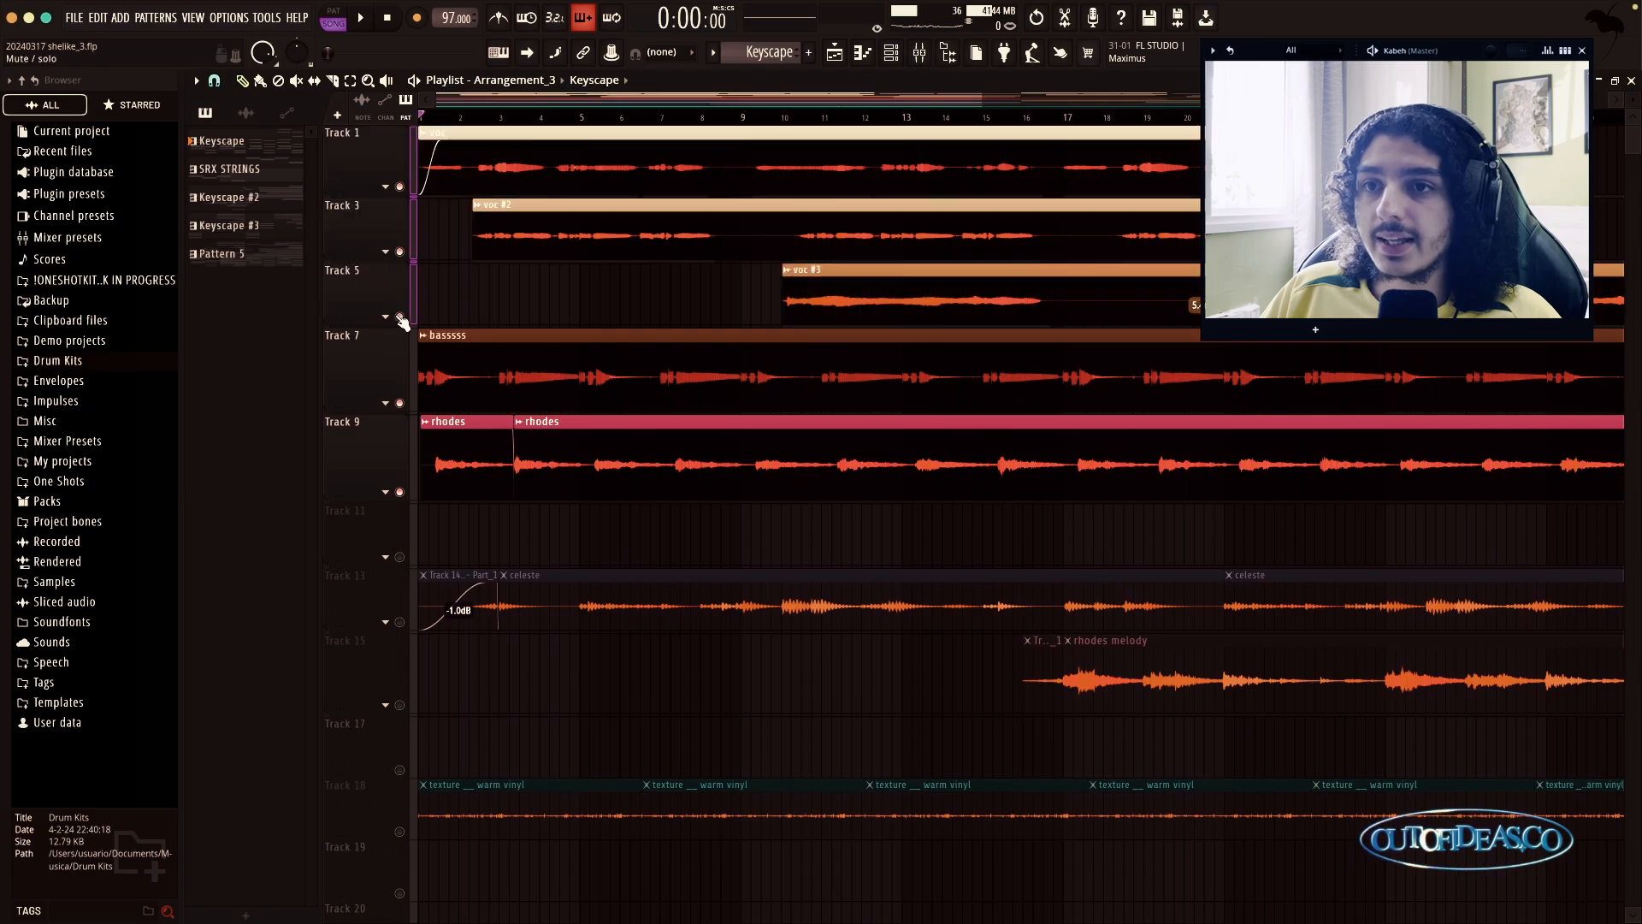
left_click(415, 475)
left_click(399, 493)
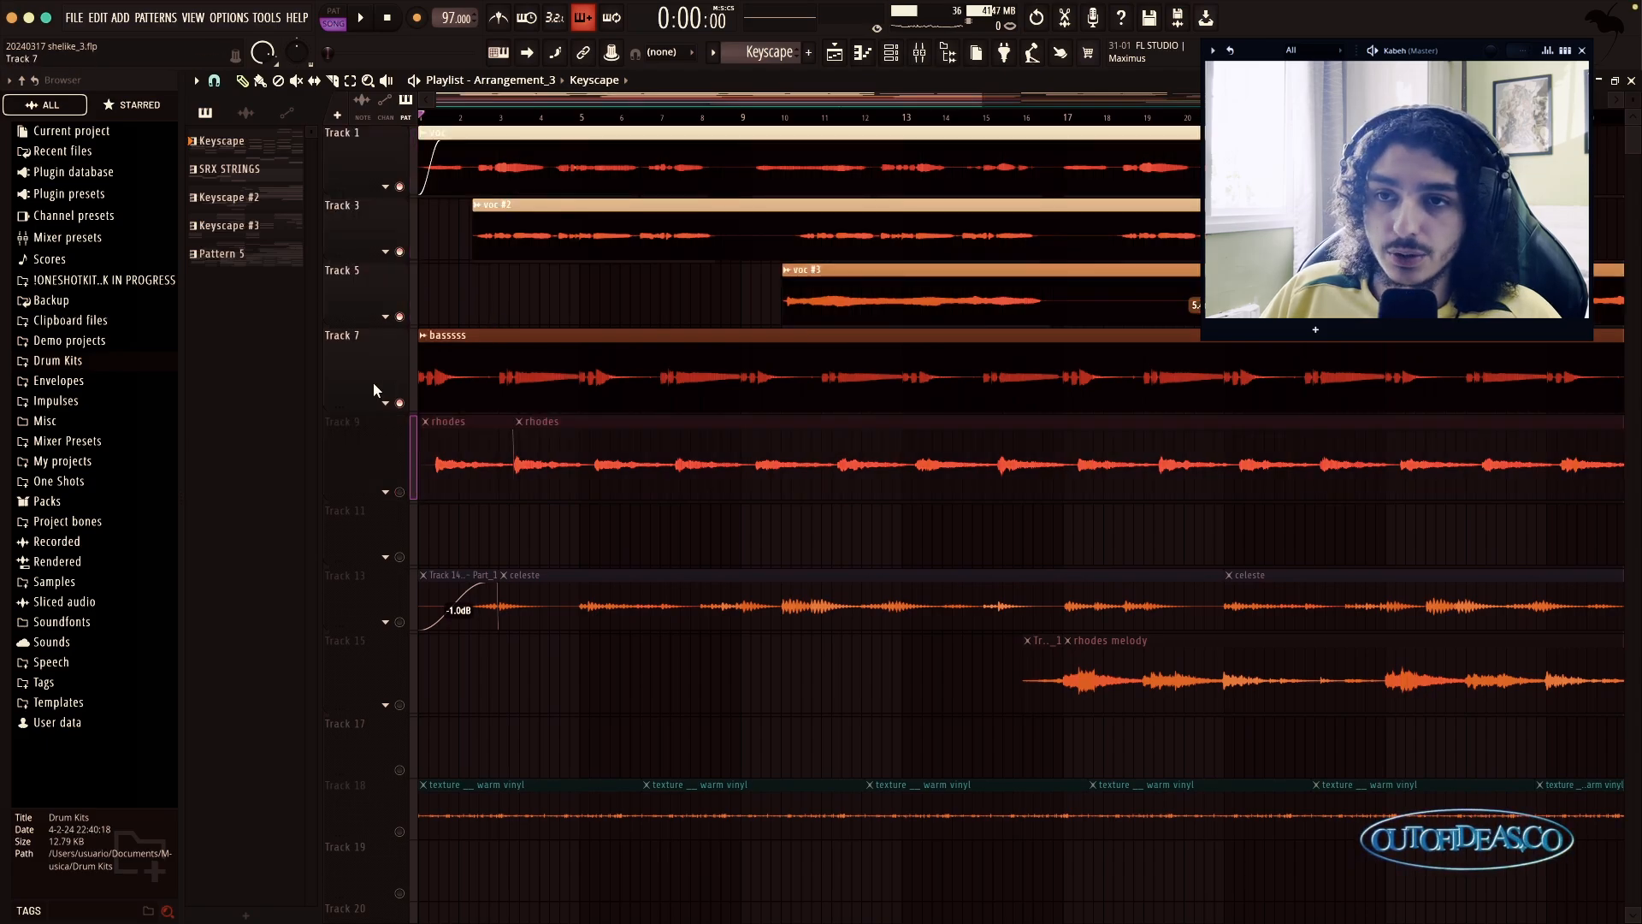
left_click_drag(350, 405, 350, 413)
key("space")
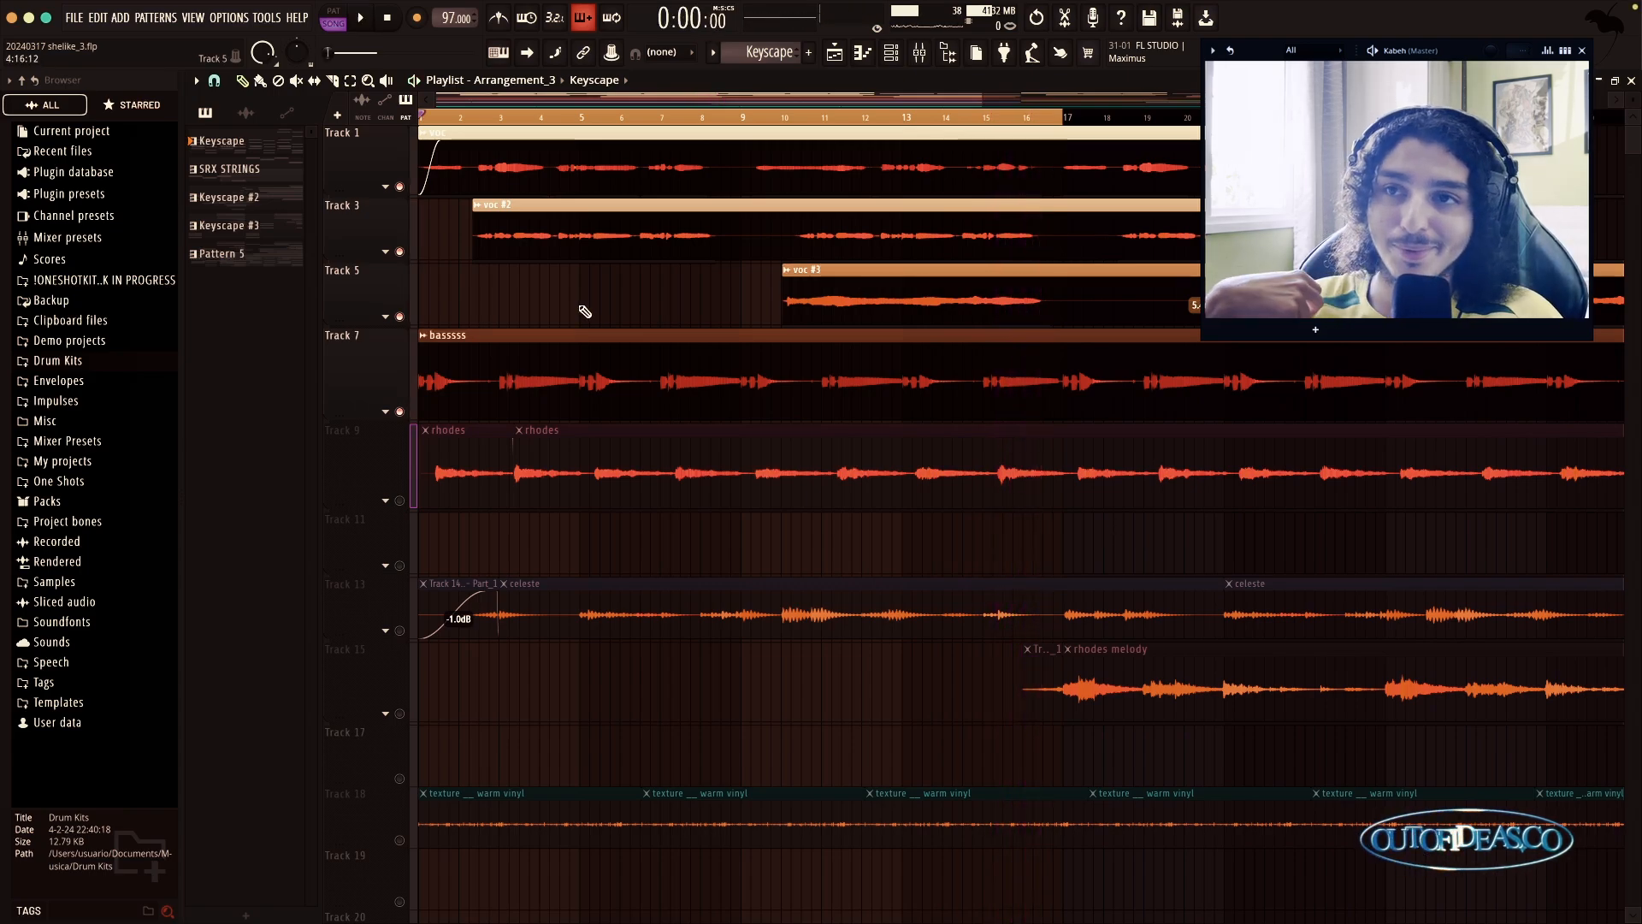
Step: Increase the heights of vocal tracks 1, 3 and 5, and open Auto-Tune Artist on the mixer's Insert 2
left_click_drag(414, 295, 374, 225)
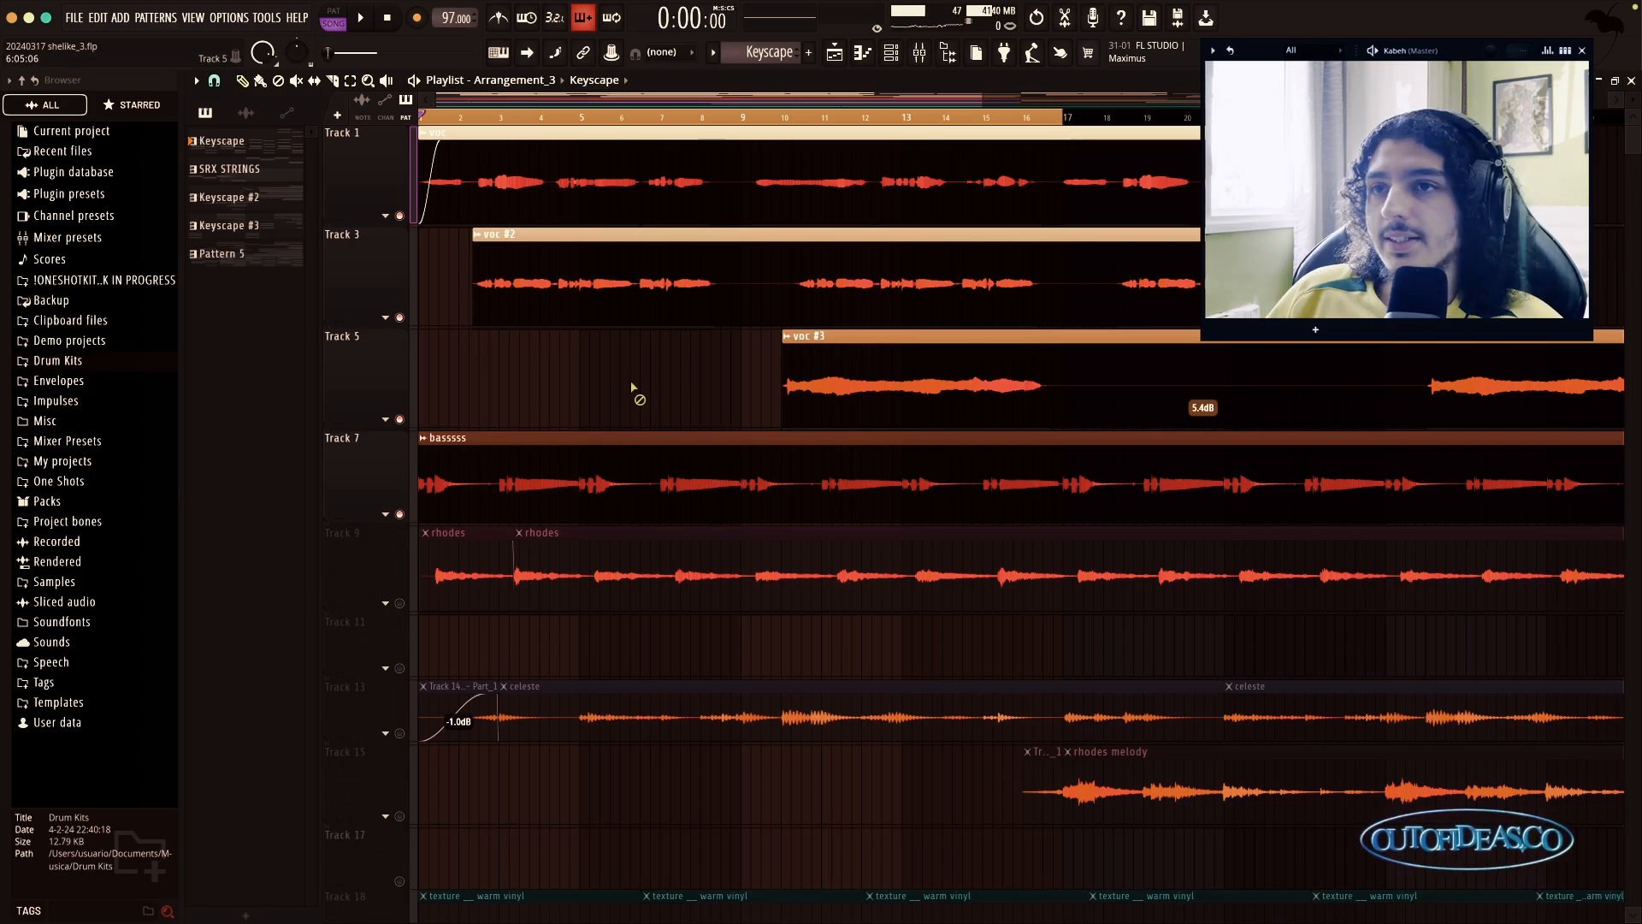
key("F9")
left_click(1505, 556)
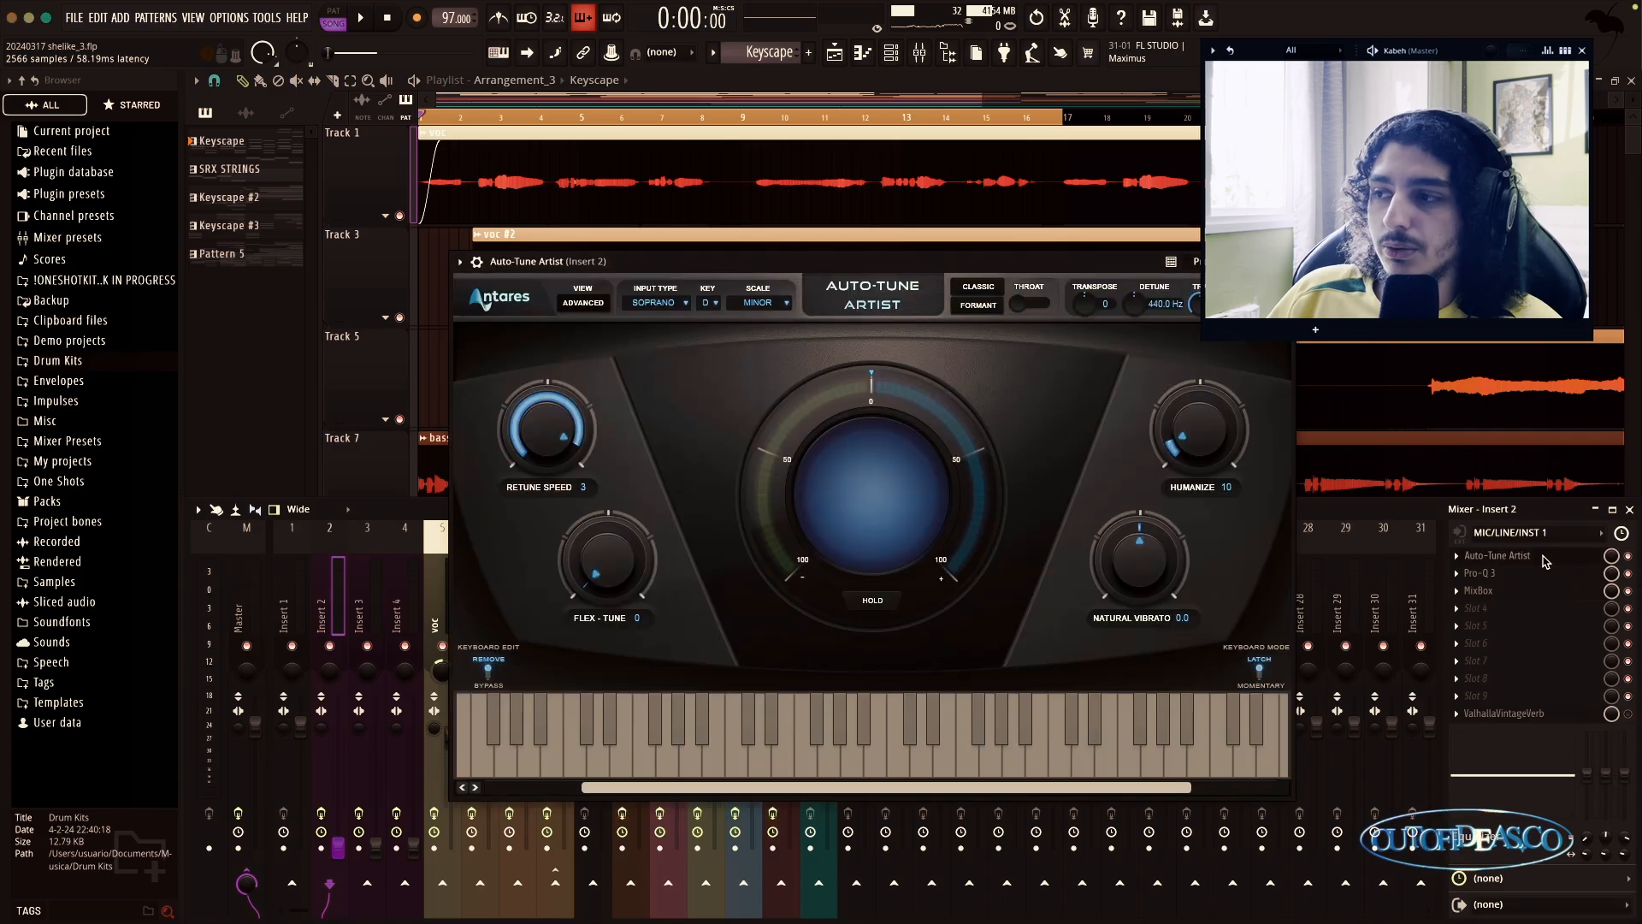
left_click_drag(871, 272, 903, 207)
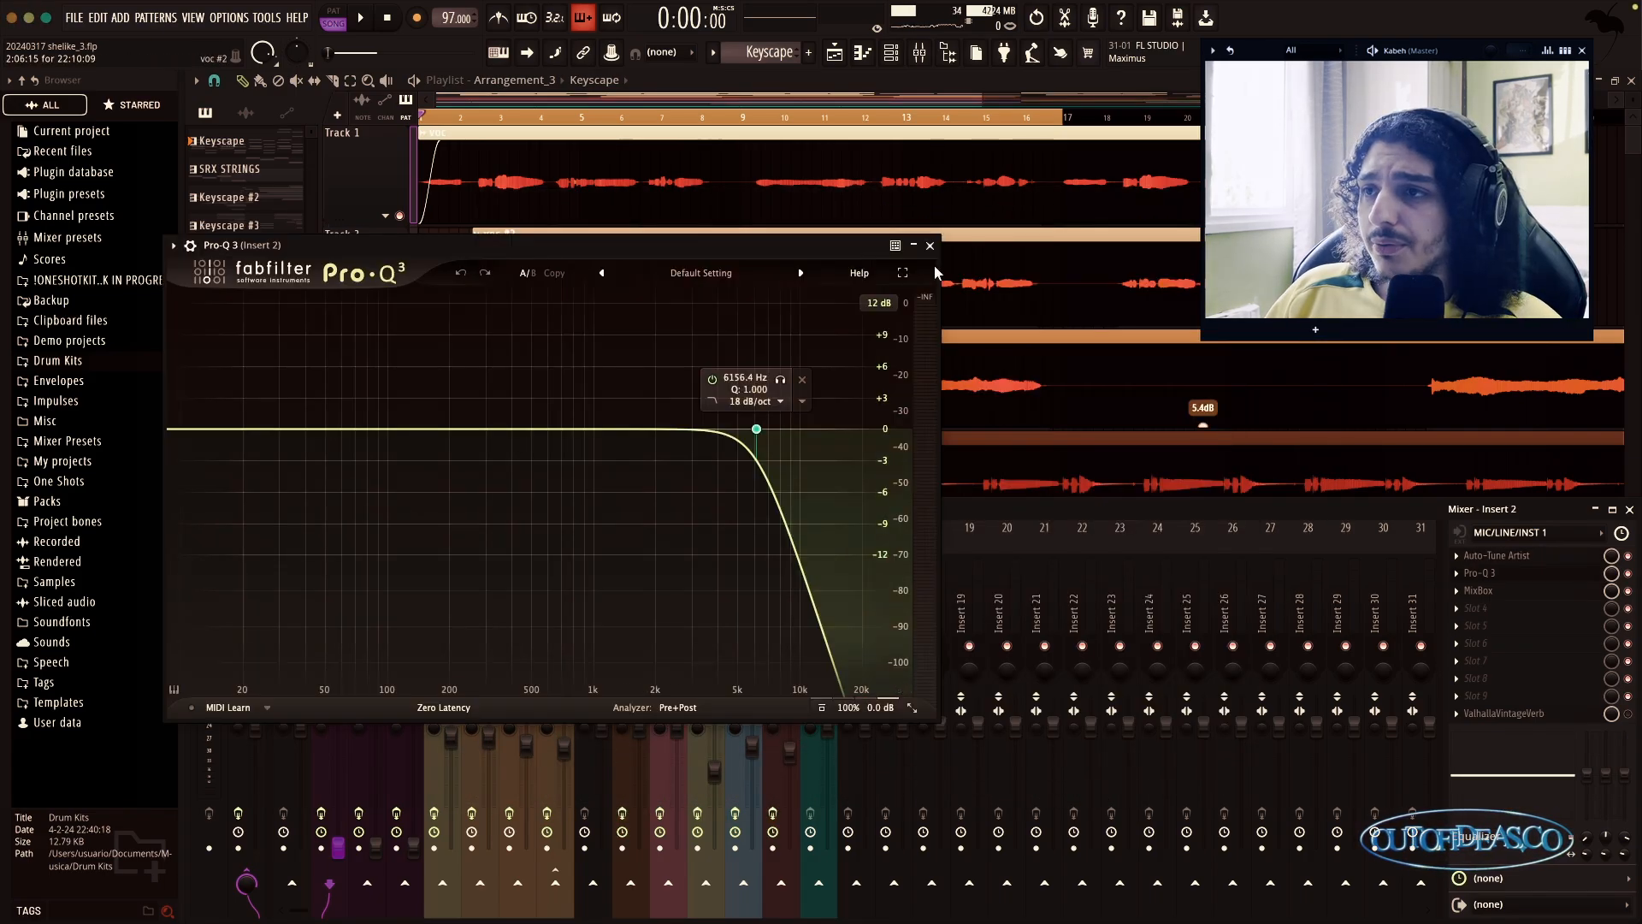
Step: Close Pro-Q 3, inspect the MixBox British EQ on Insert 2, and hide the mixer
left_click(934, 248)
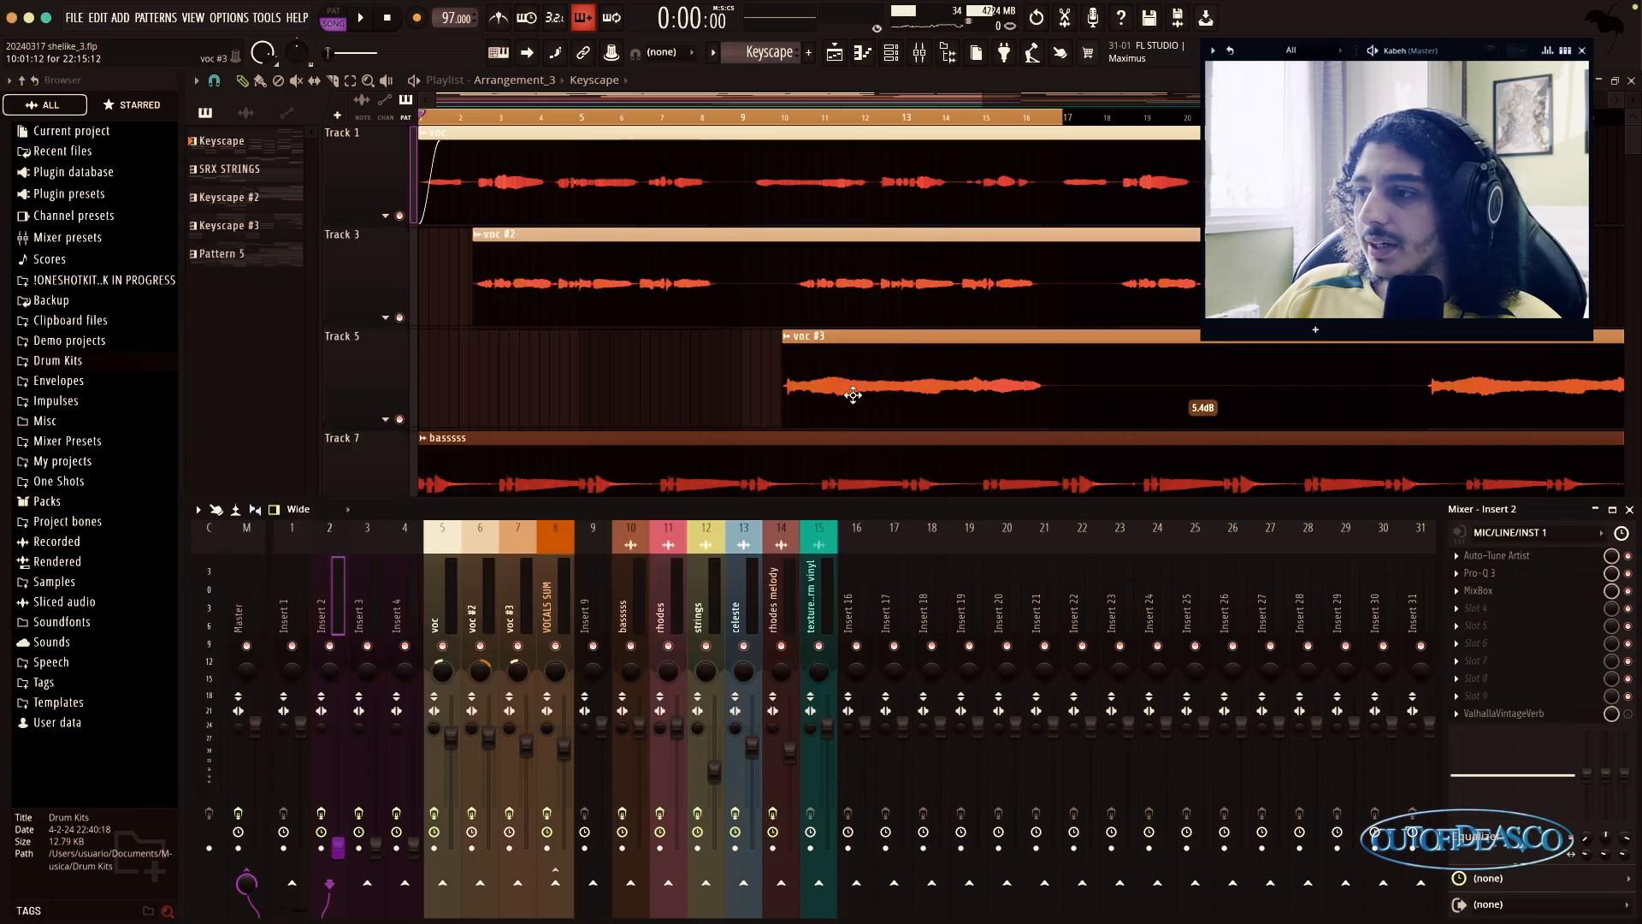
left_click(1530, 591)
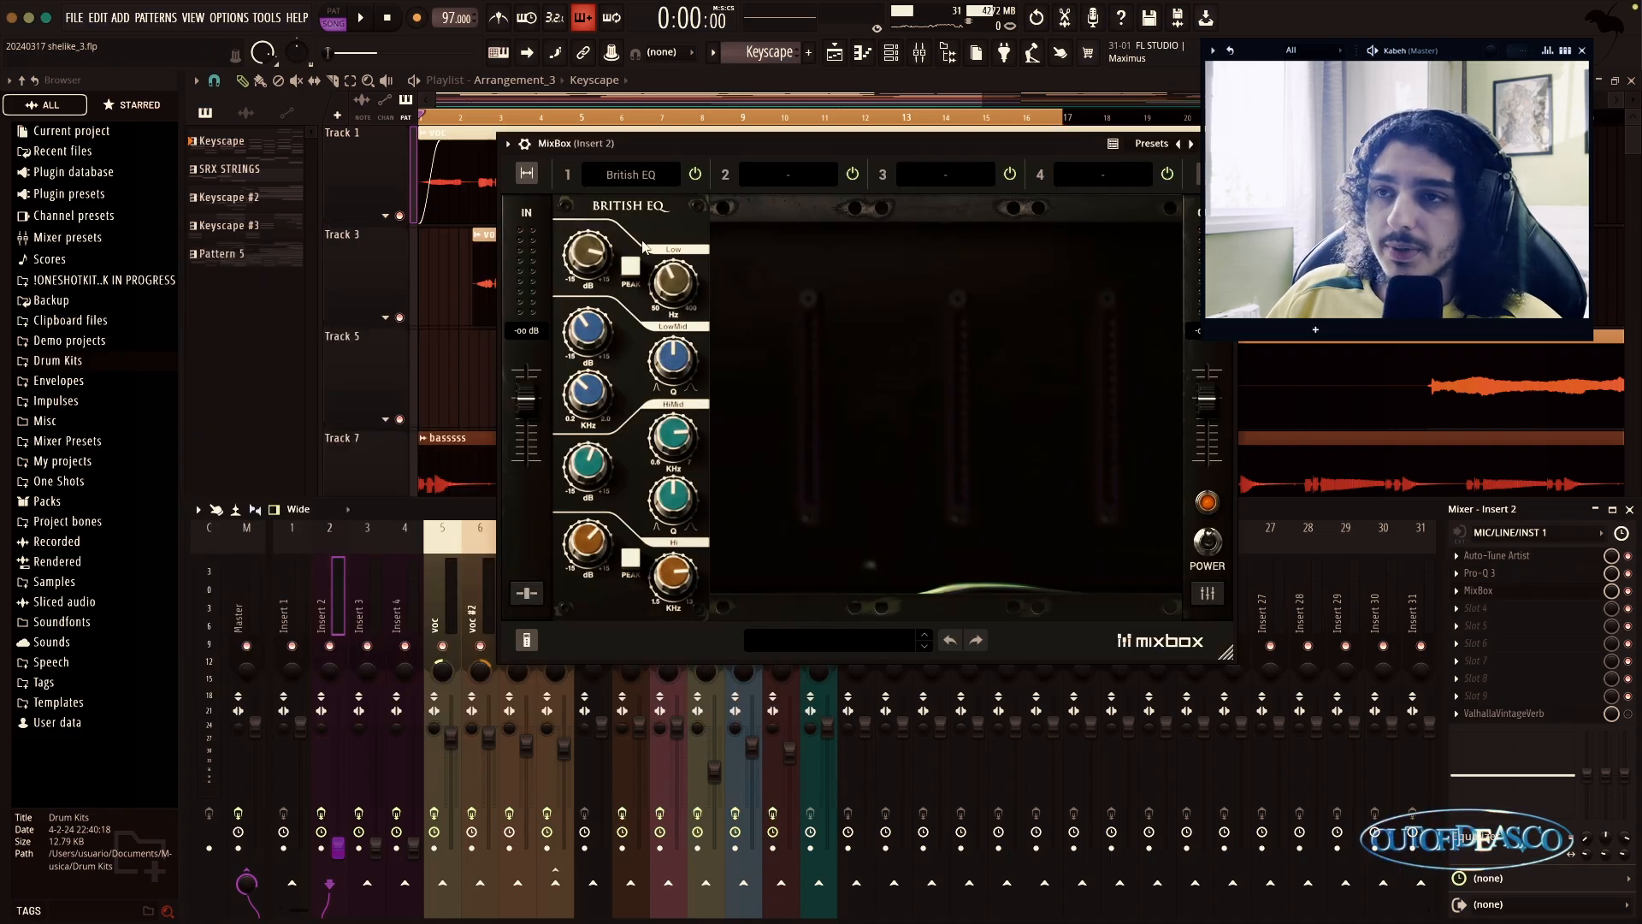
key("Escape")
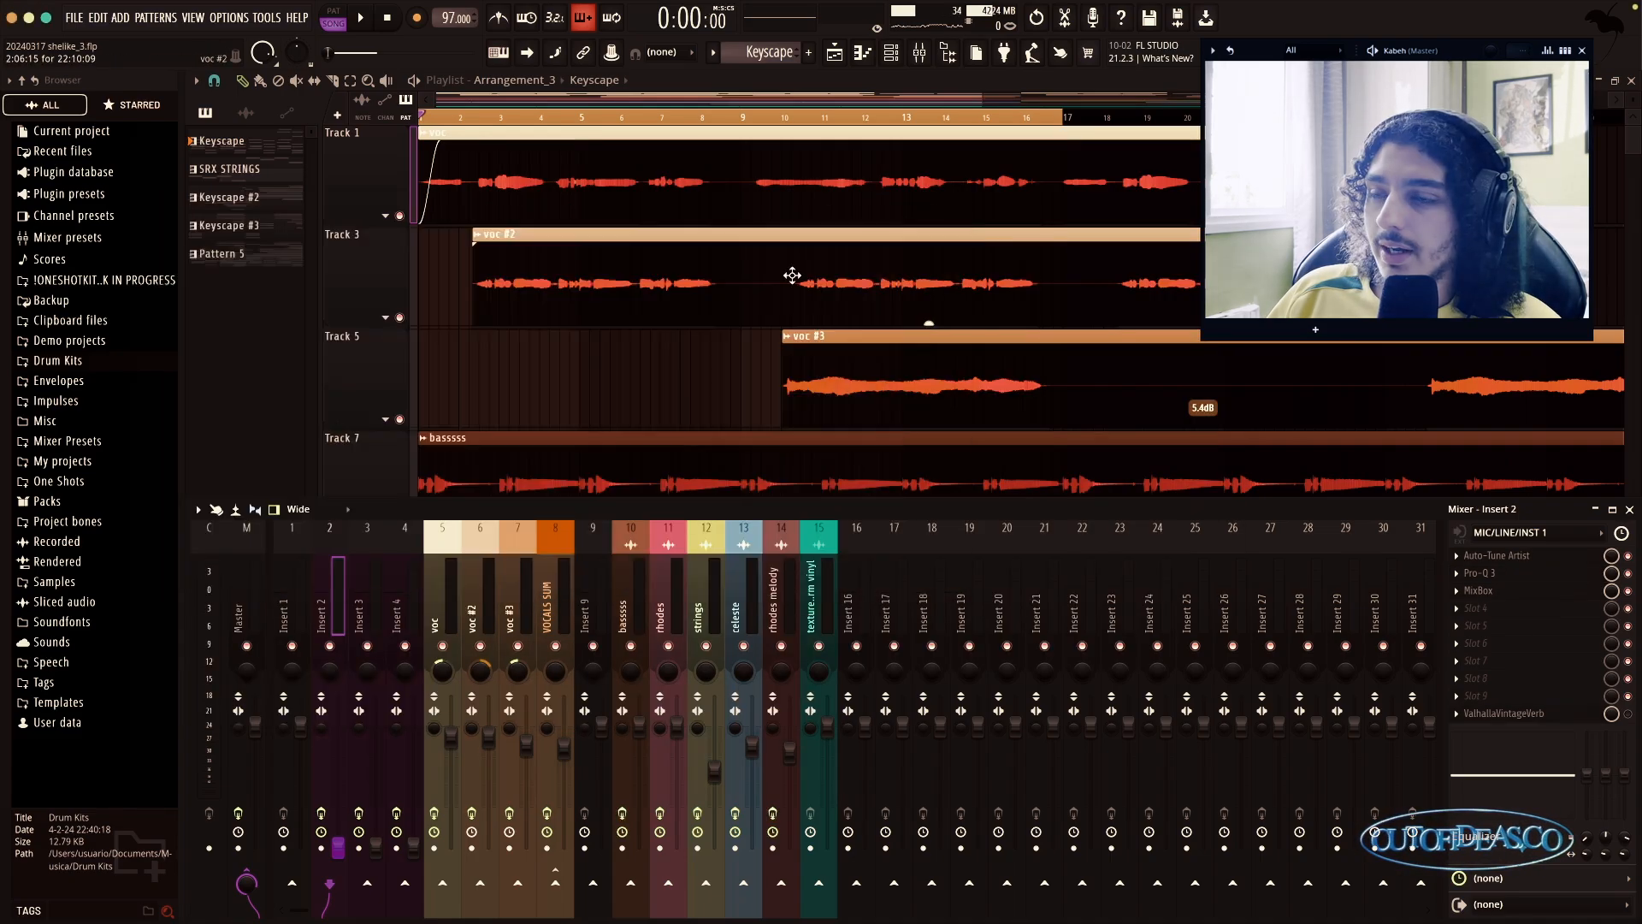
key("F9")
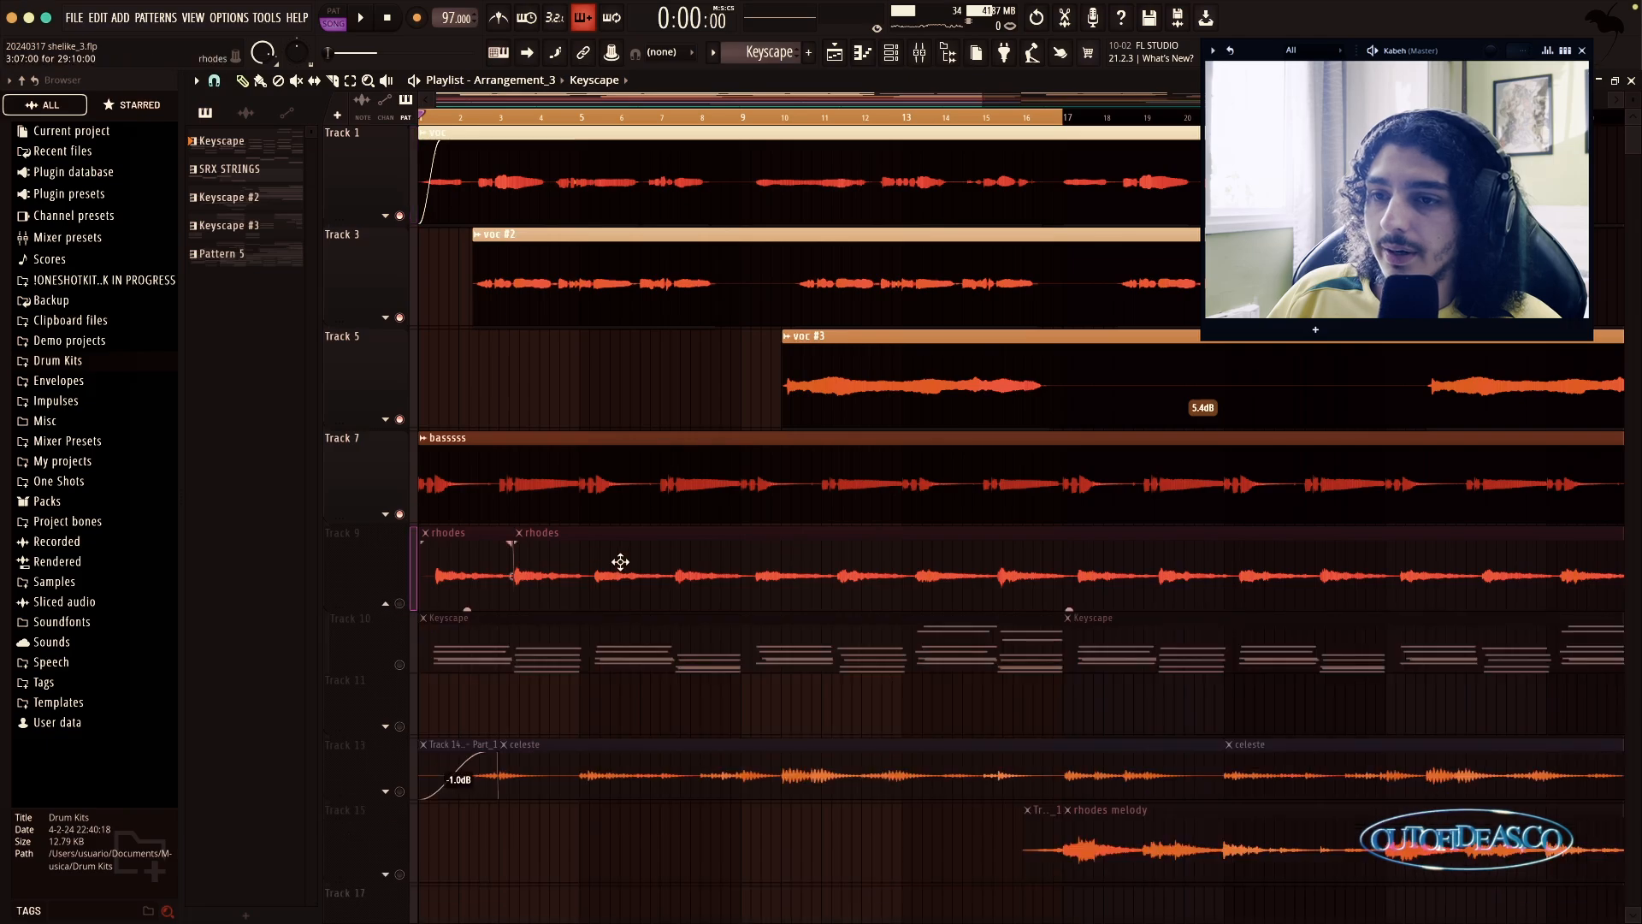
Step: Unmute the rhodes track 9 and collapse its group, closing the rhodes clip's settings
double_click(664, 572)
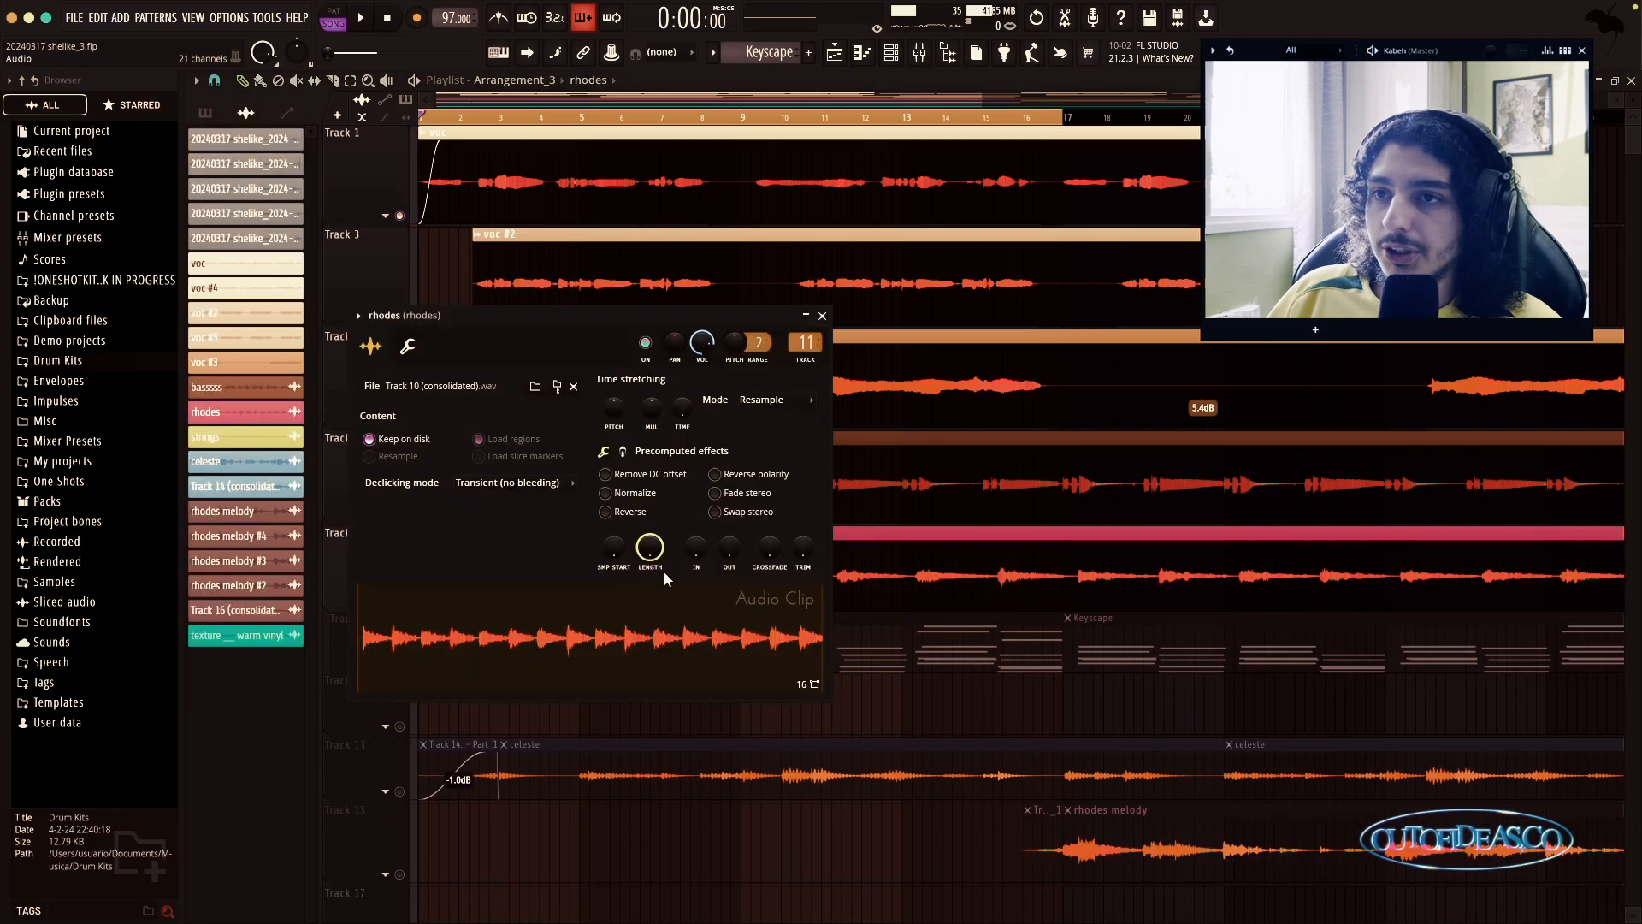
key("Escape")
left_click(385, 603)
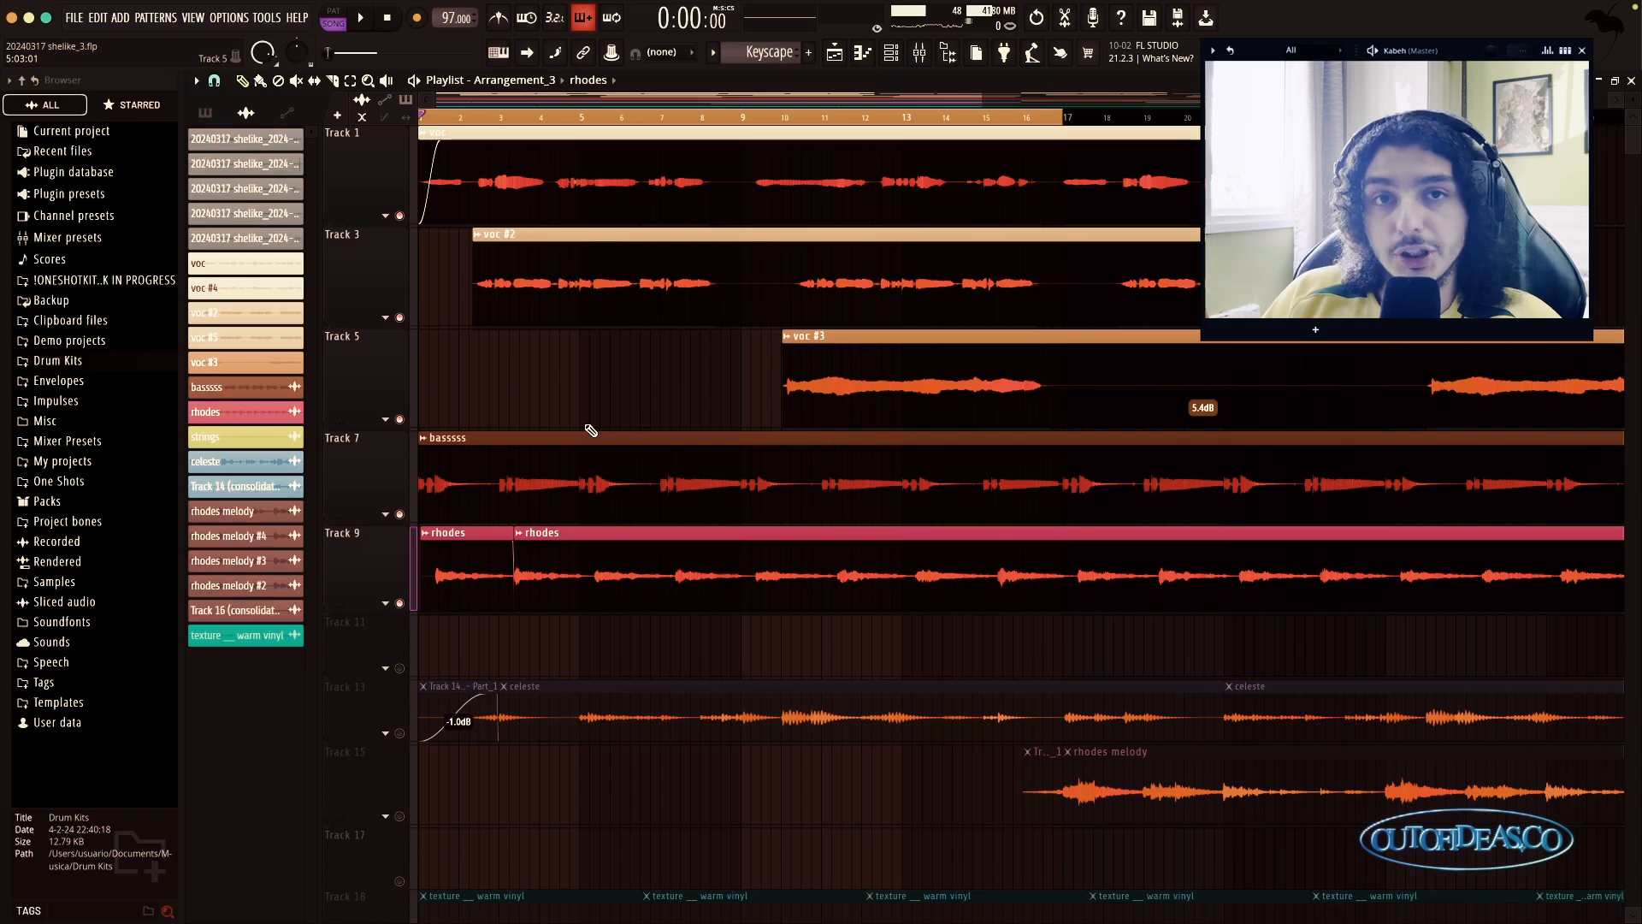
Step: Expand the groups of vocal tracks 1 and 3 to view the source takes, and collapse them again
left_click(385, 215)
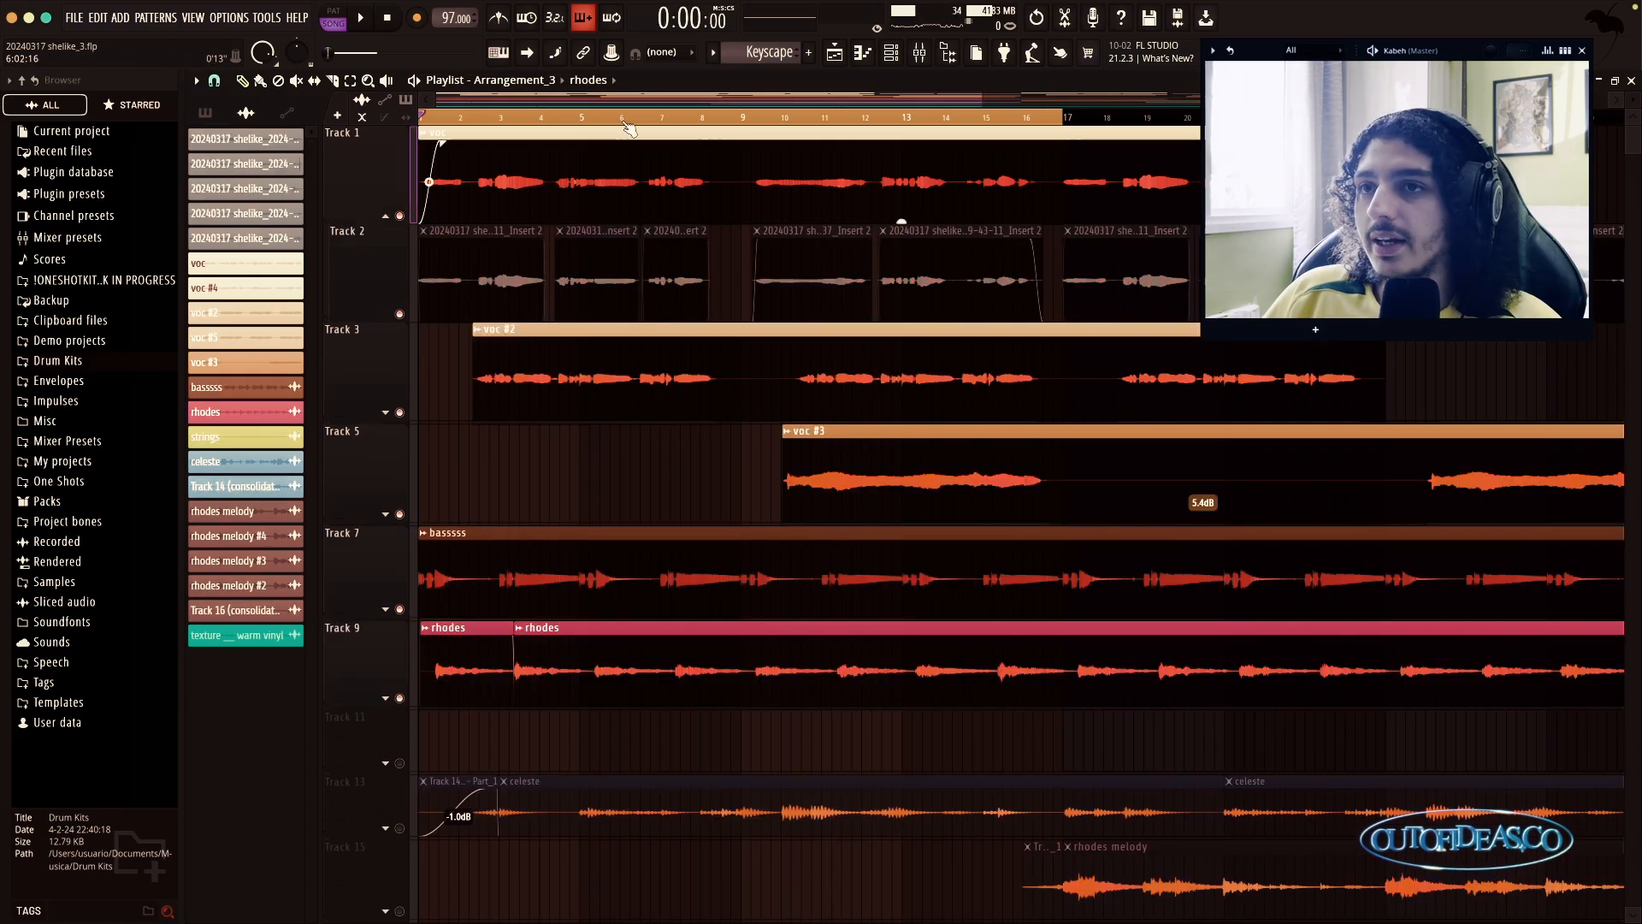
scroll(989, 106, "down", 2)
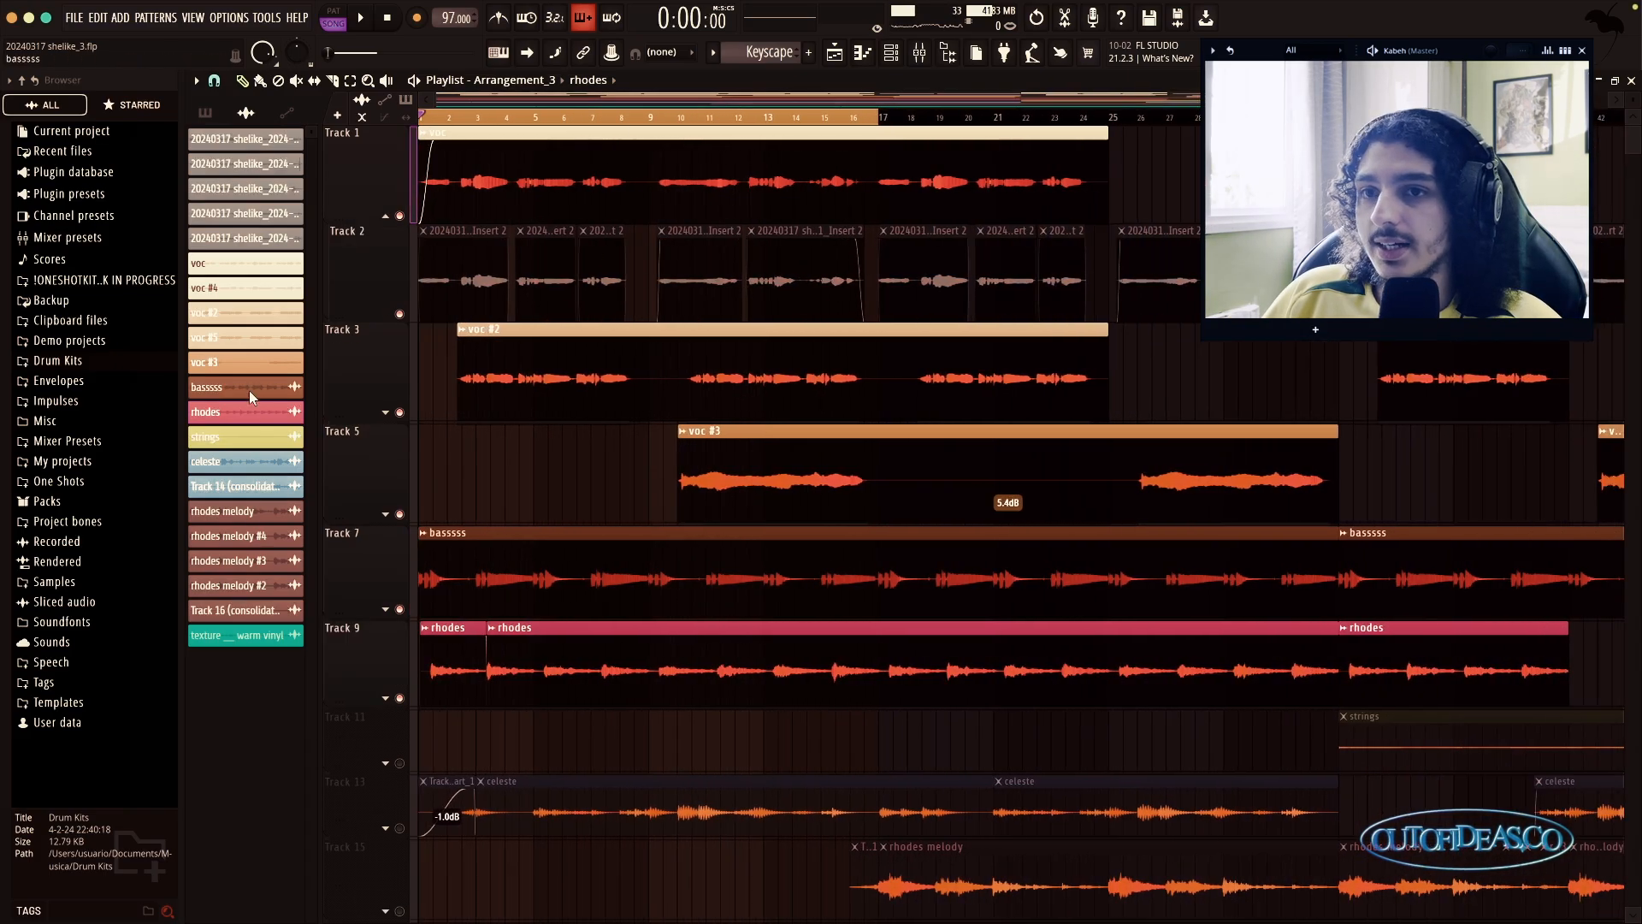
left_click(387, 413)
left_click(385, 413)
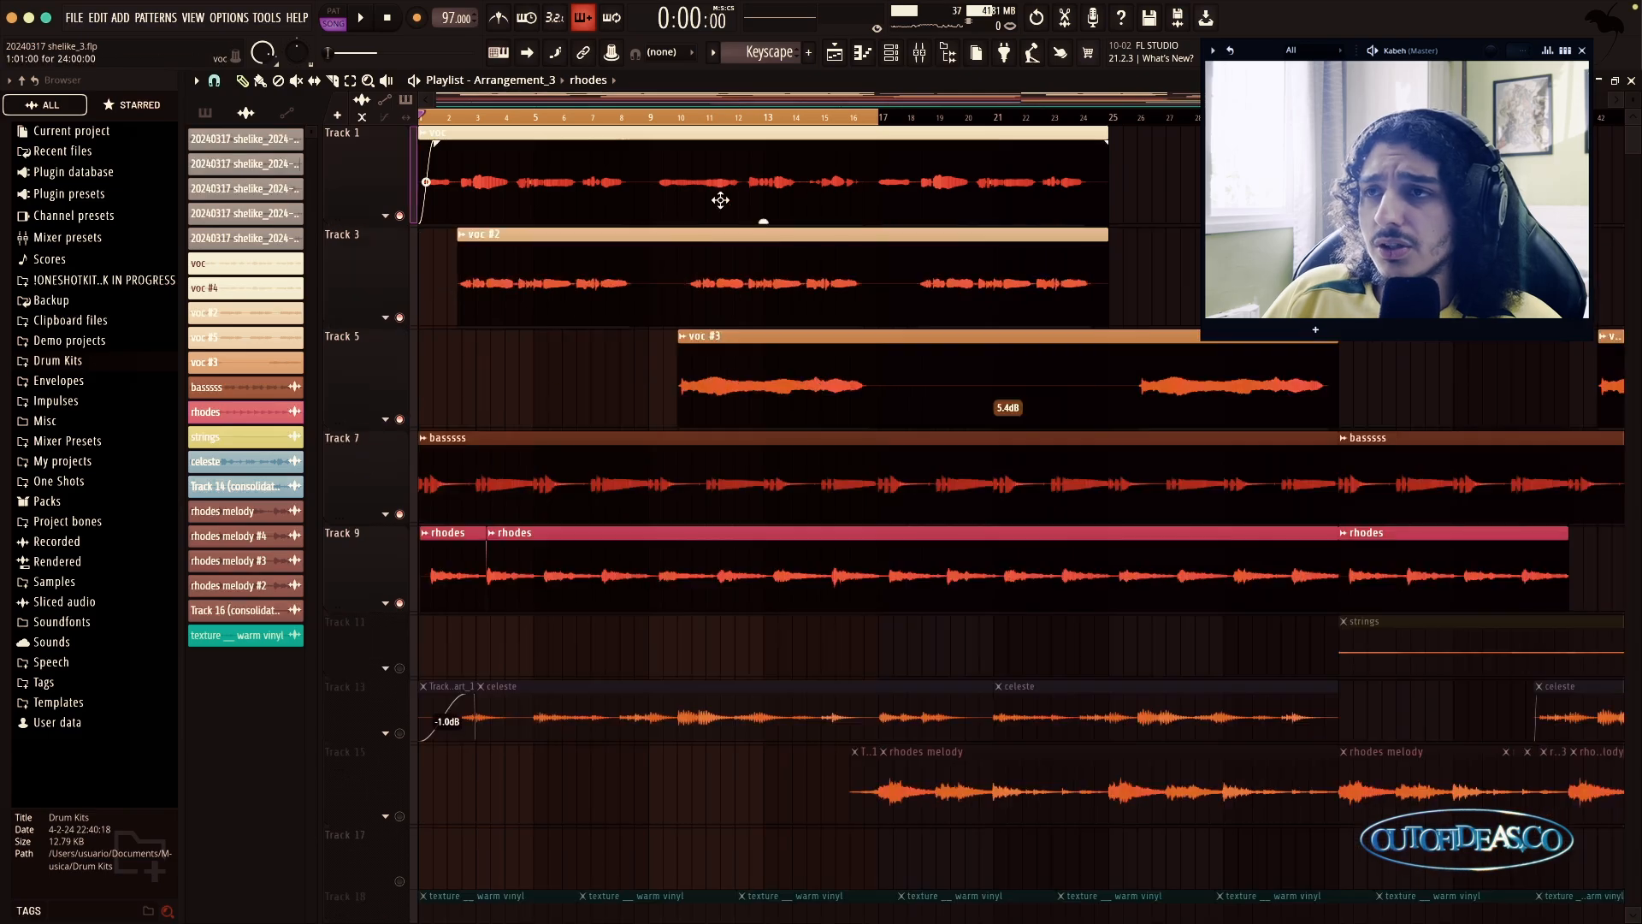
Step: Check the effects on the voc, voc #2 and voc #3 mixer tracks, and inspect ValhallaVintageVerb on voc #3
key("F9")
left_click(455, 587)
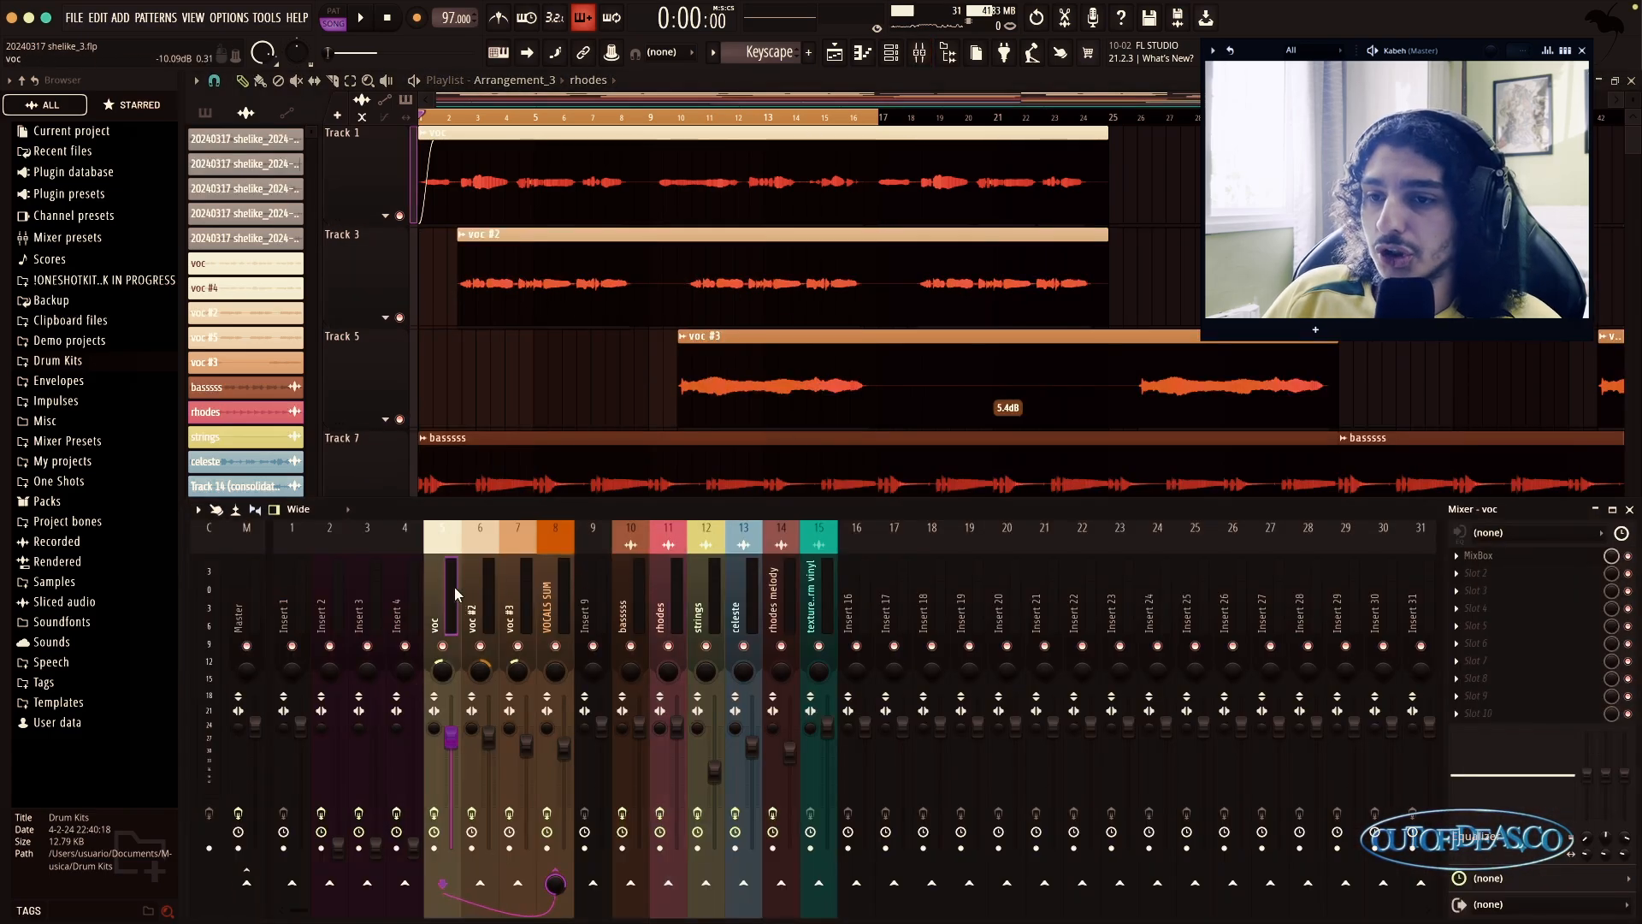
left_click(488, 609)
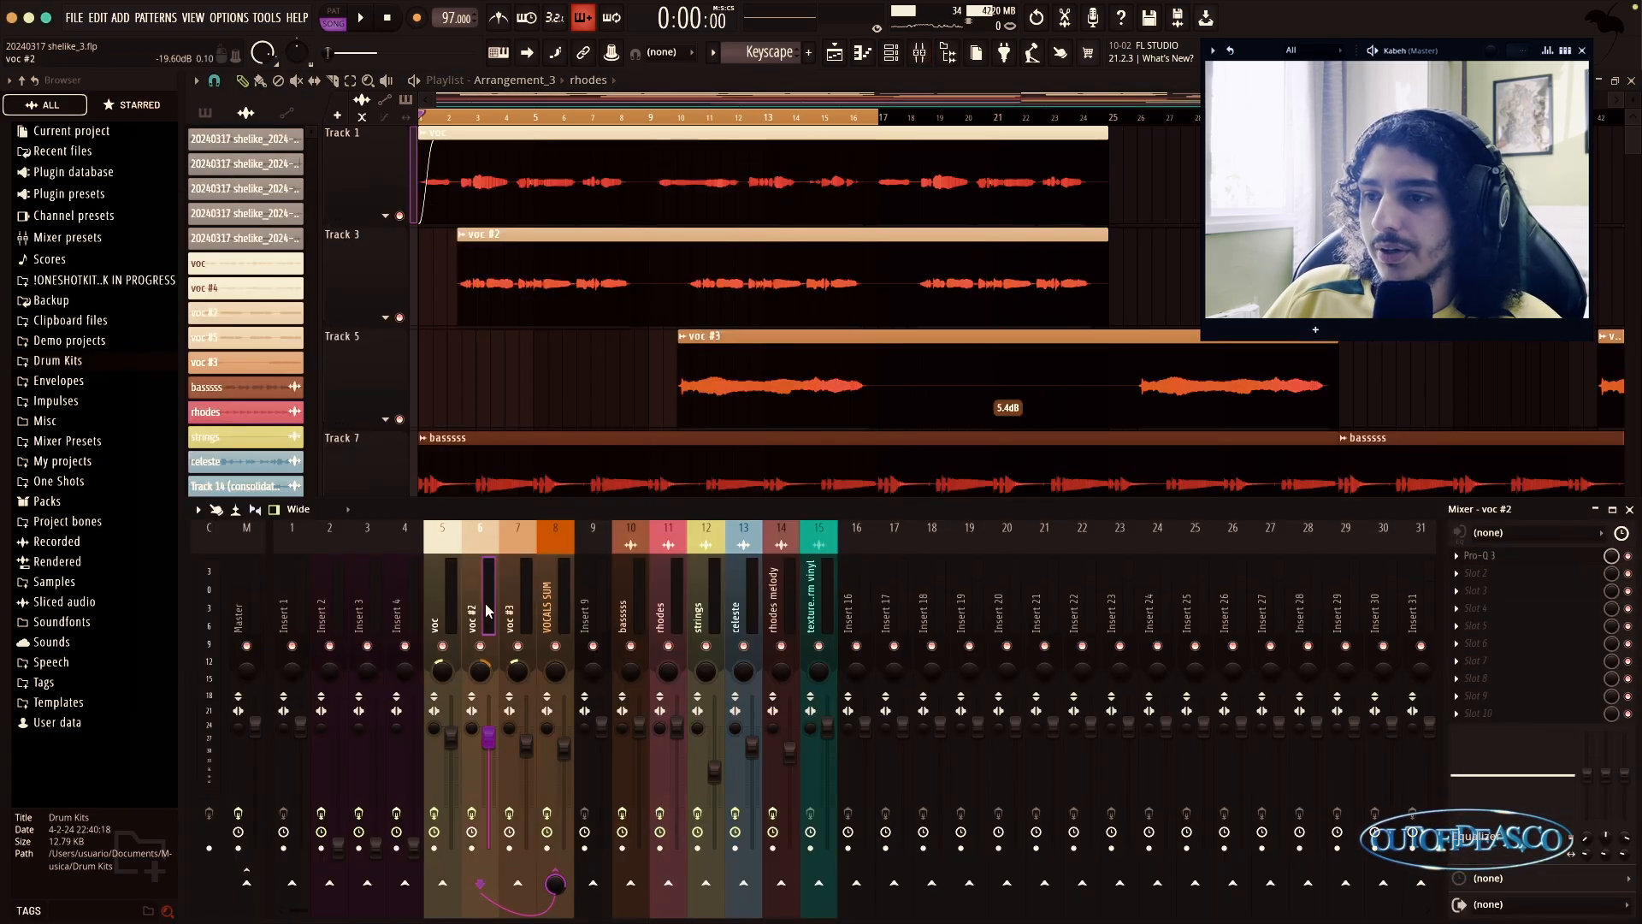
key("Right")
left_click(1524, 682)
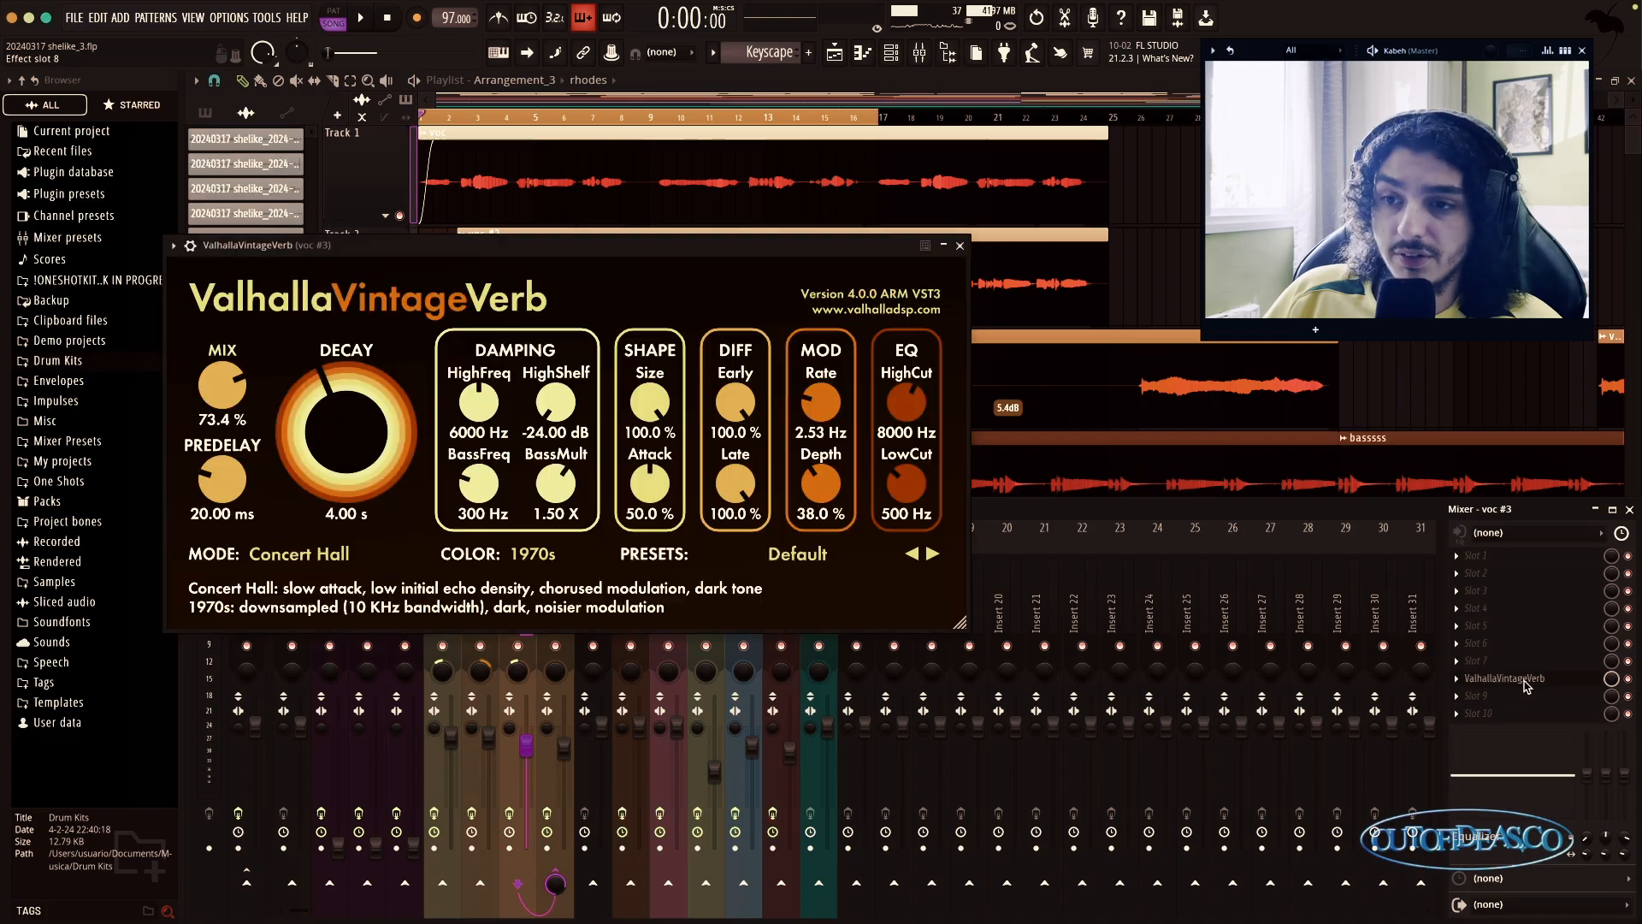
left_click(960, 246)
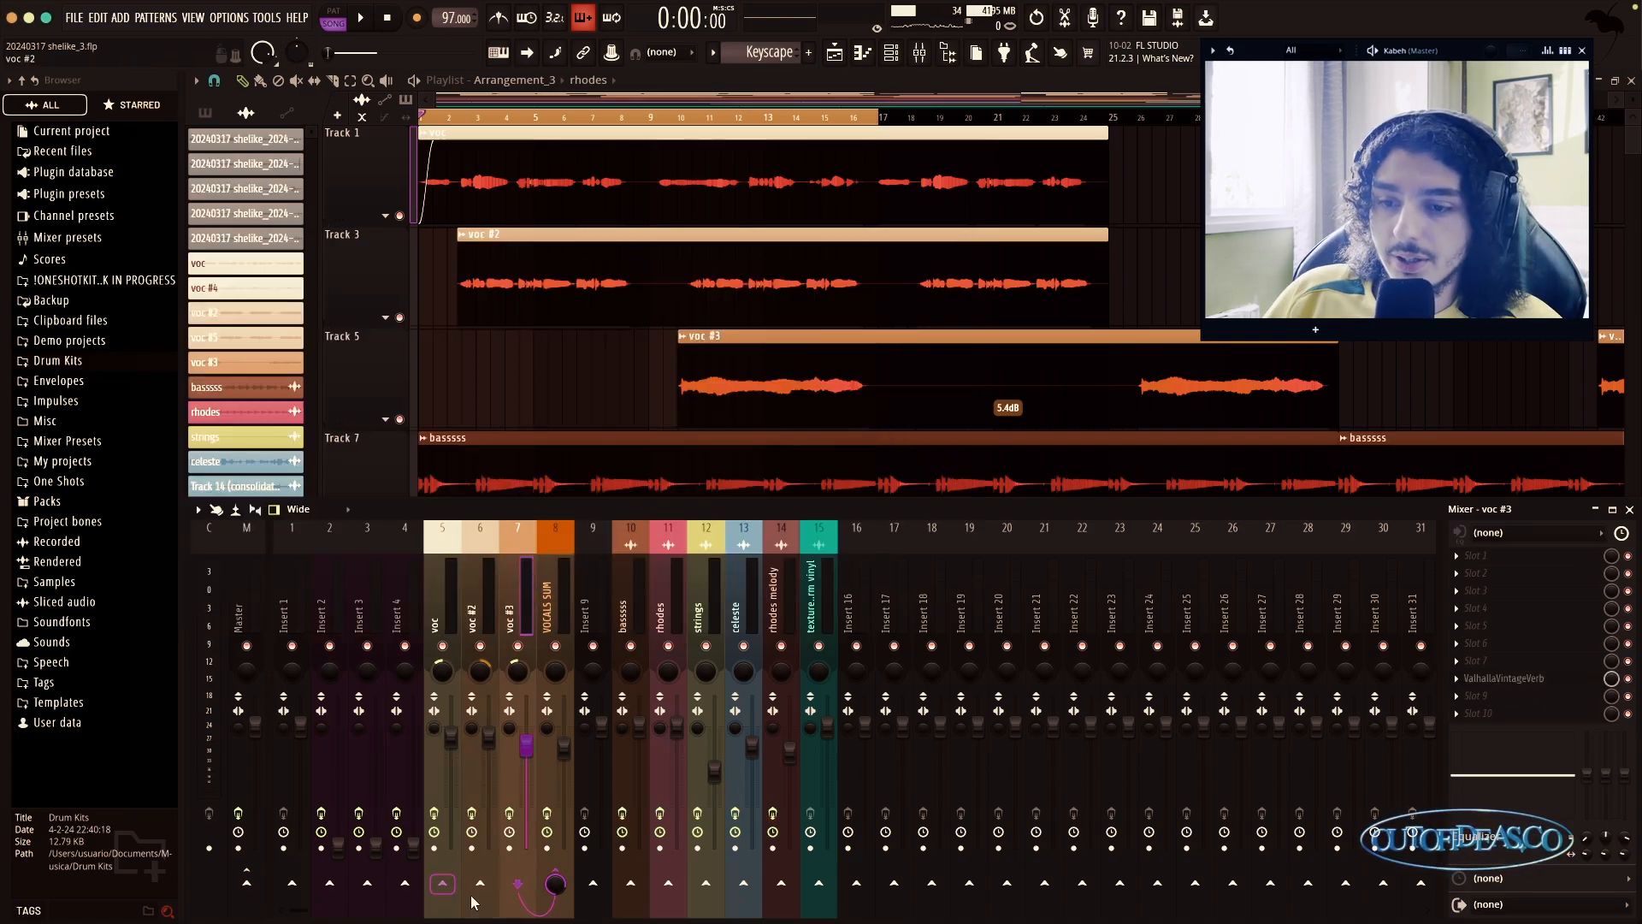
Step: Select the voc, voc #2, voc #3 and VOCALS SUM mixer tracks in turn to examine the vocal bus routing
left_click(446, 610)
left_click(479, 597)
left_click(514, 592)
left_click(437, 588)
left_click(479, 587)
left_click(562, 584)
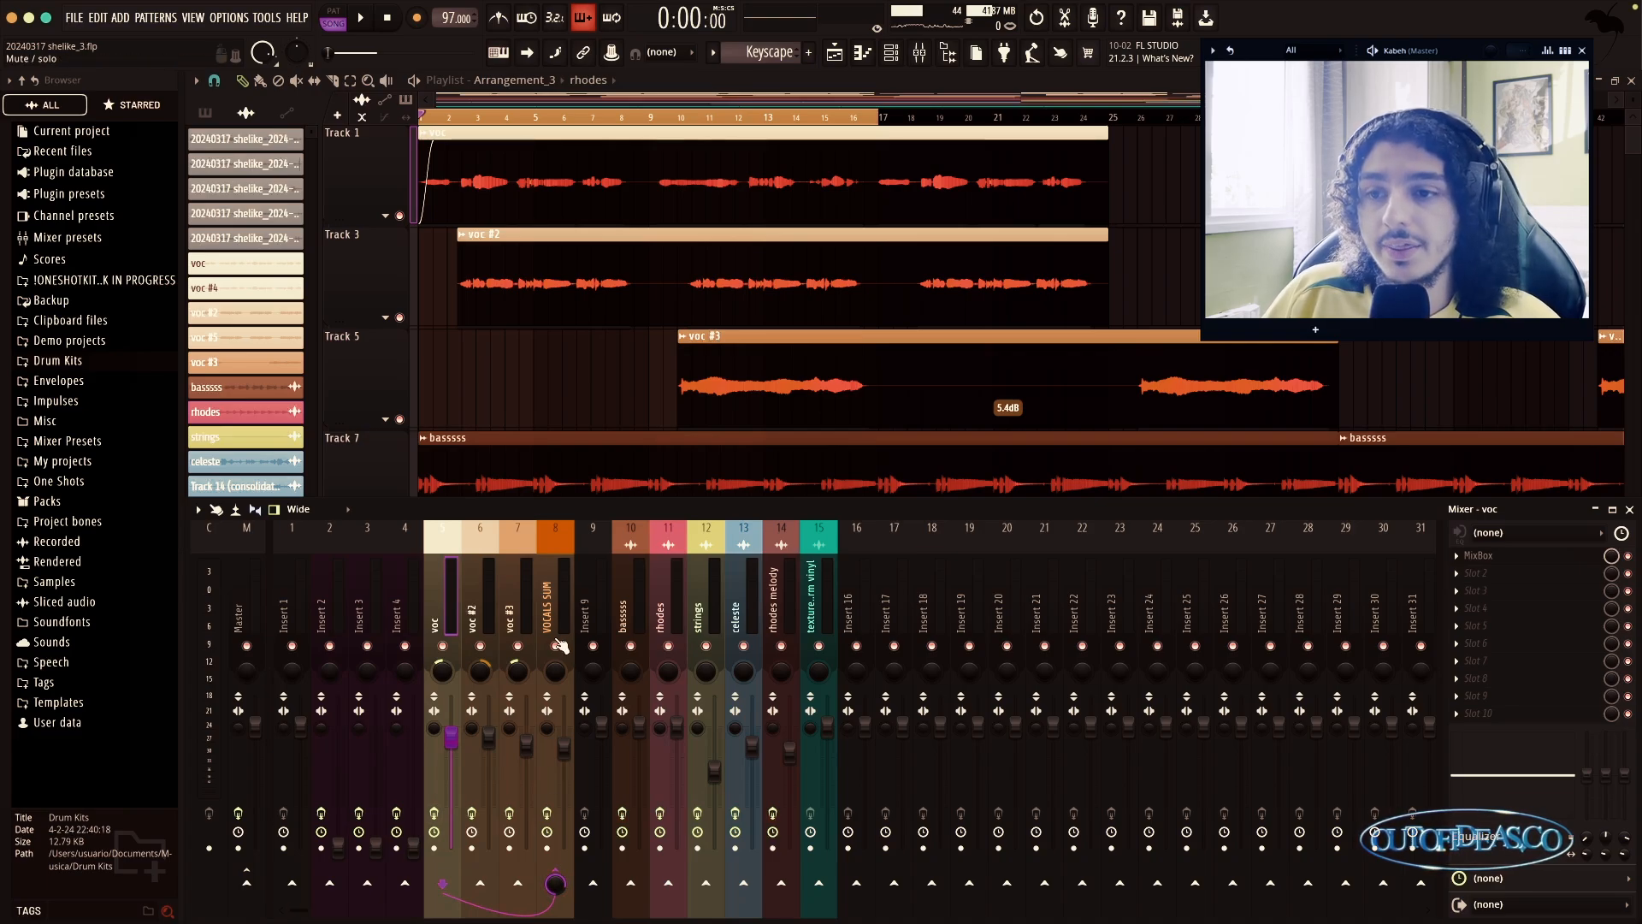
left_click(559, 592)
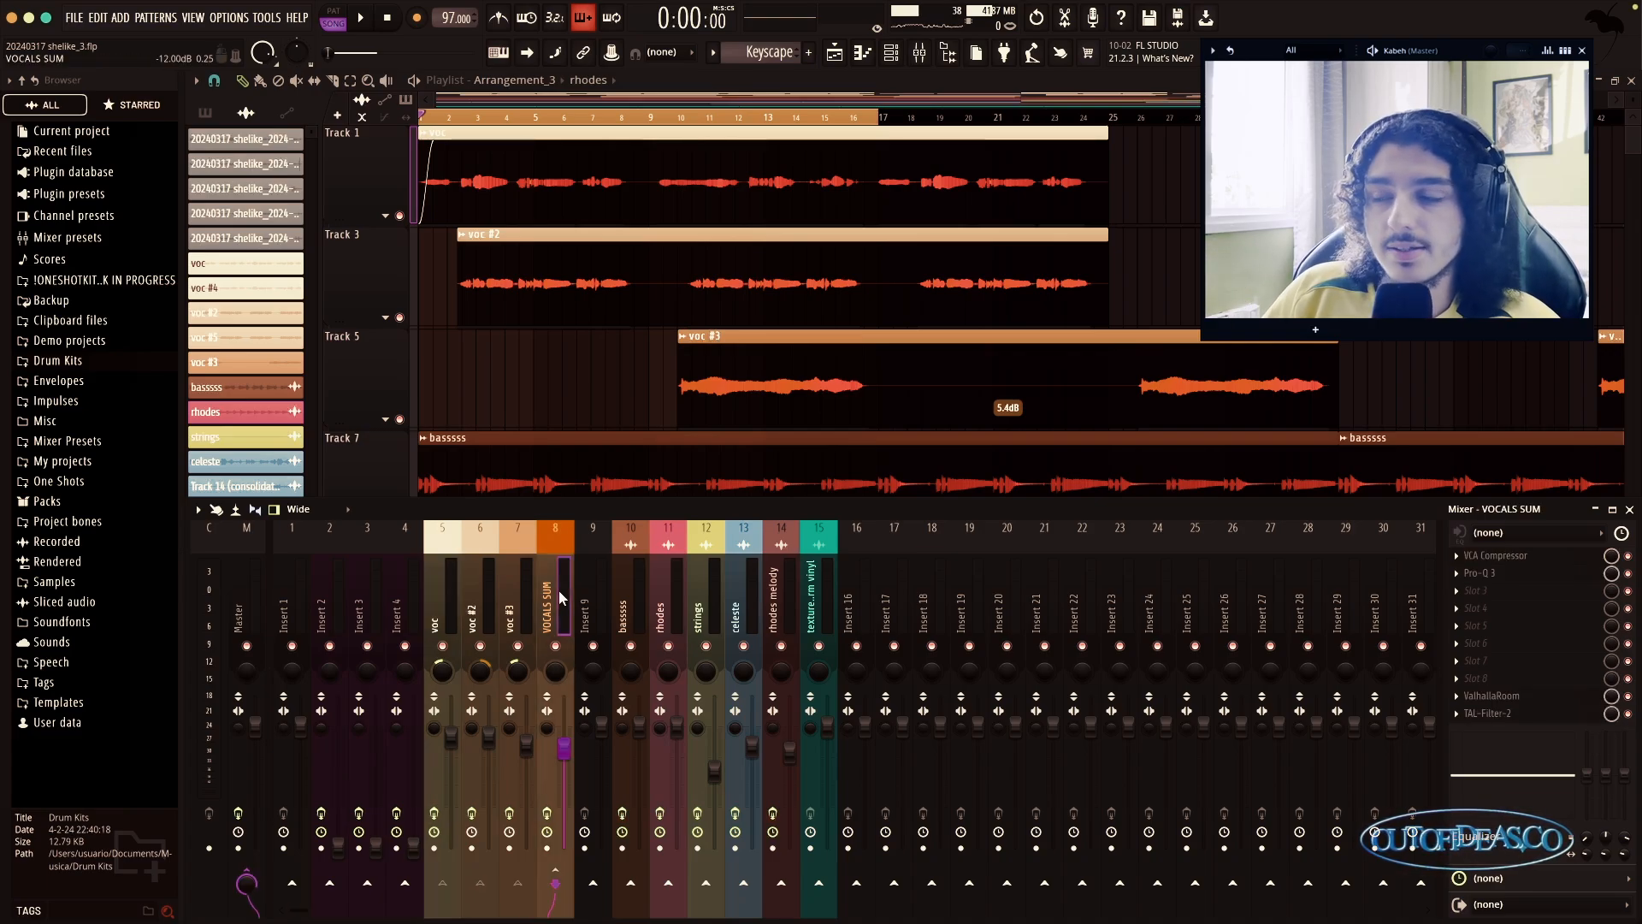
left_click(514, 593)
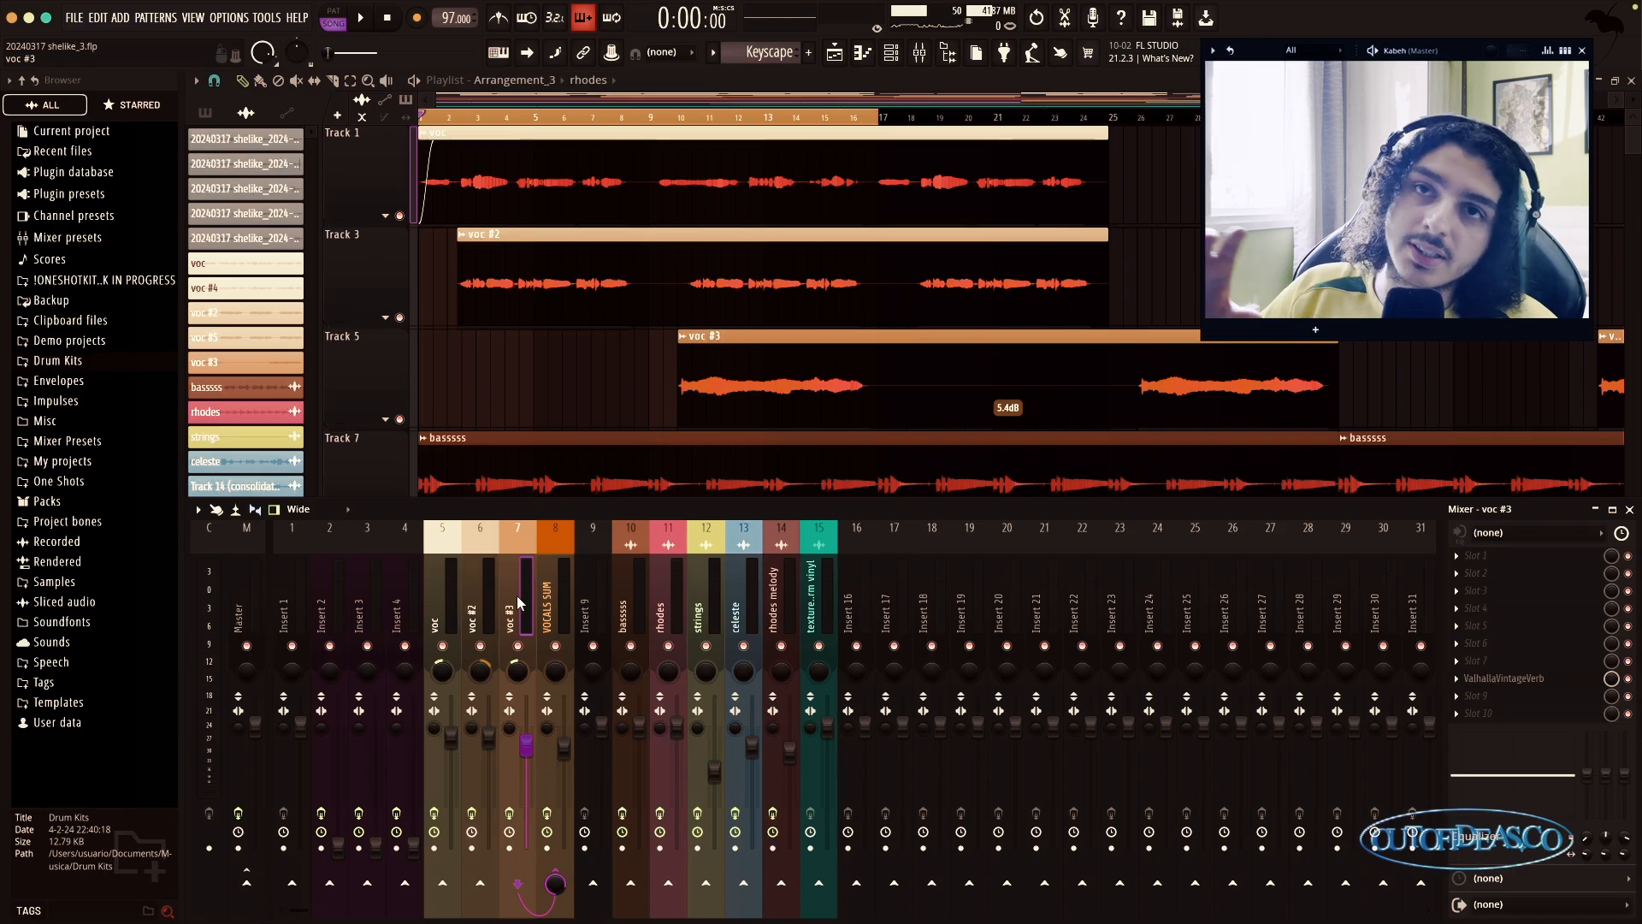
Step: Inspect the VCA Compressor, Pro-Q 3 and ValhallaRoom settings on the VOCALS SUM mixer track
left_click(553, 617)
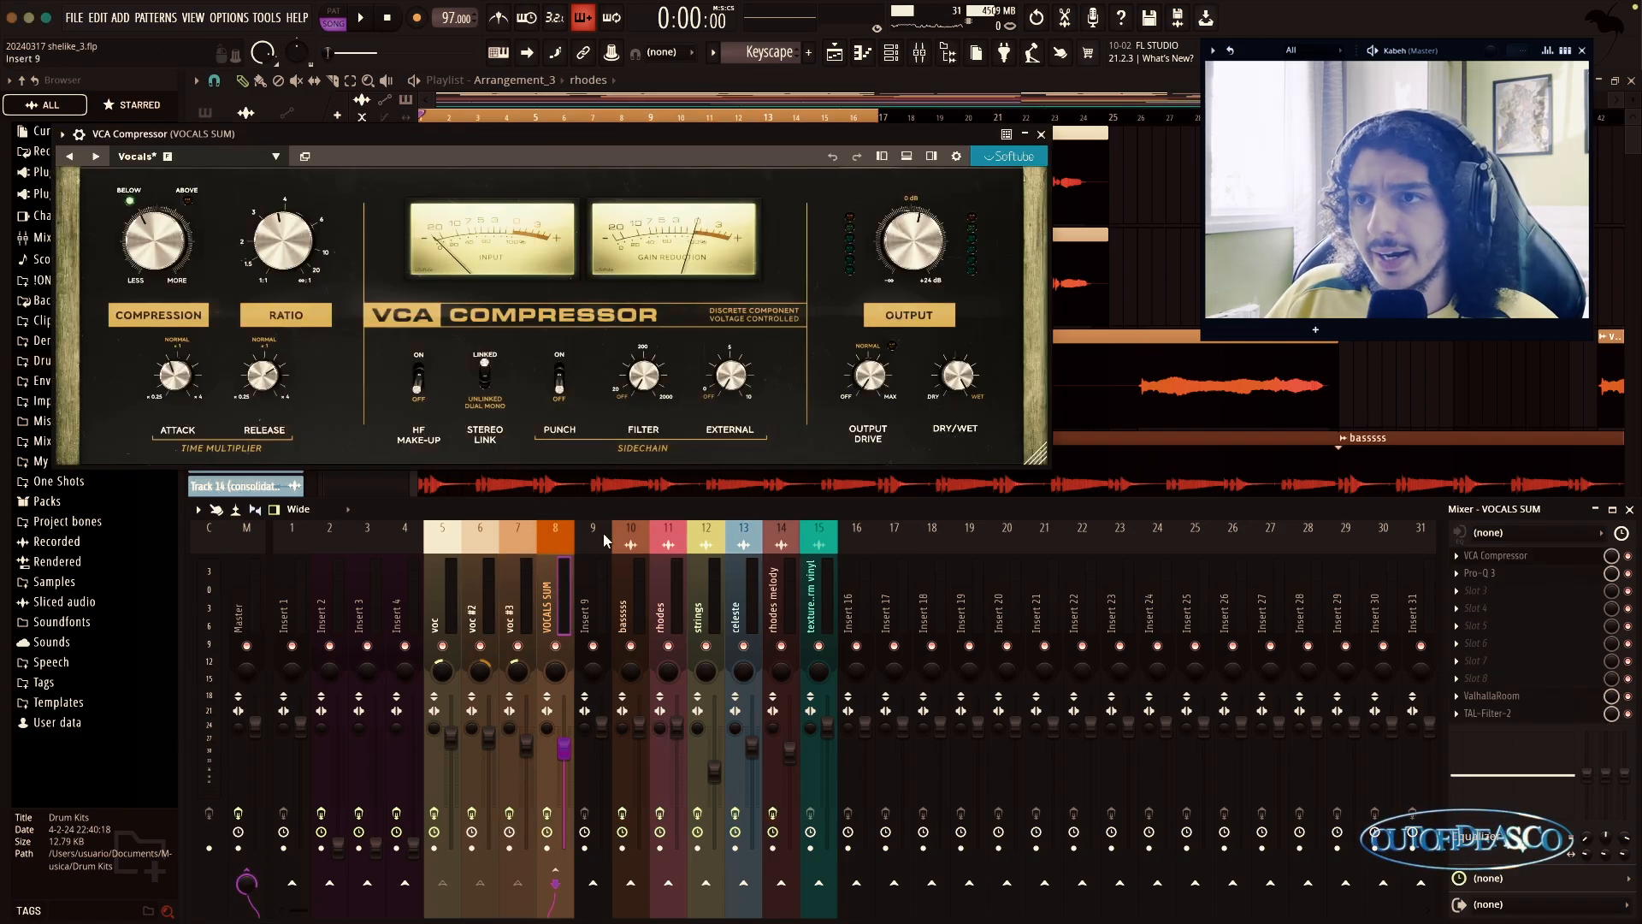
left_click_drag(749, 136, 1084, 153)
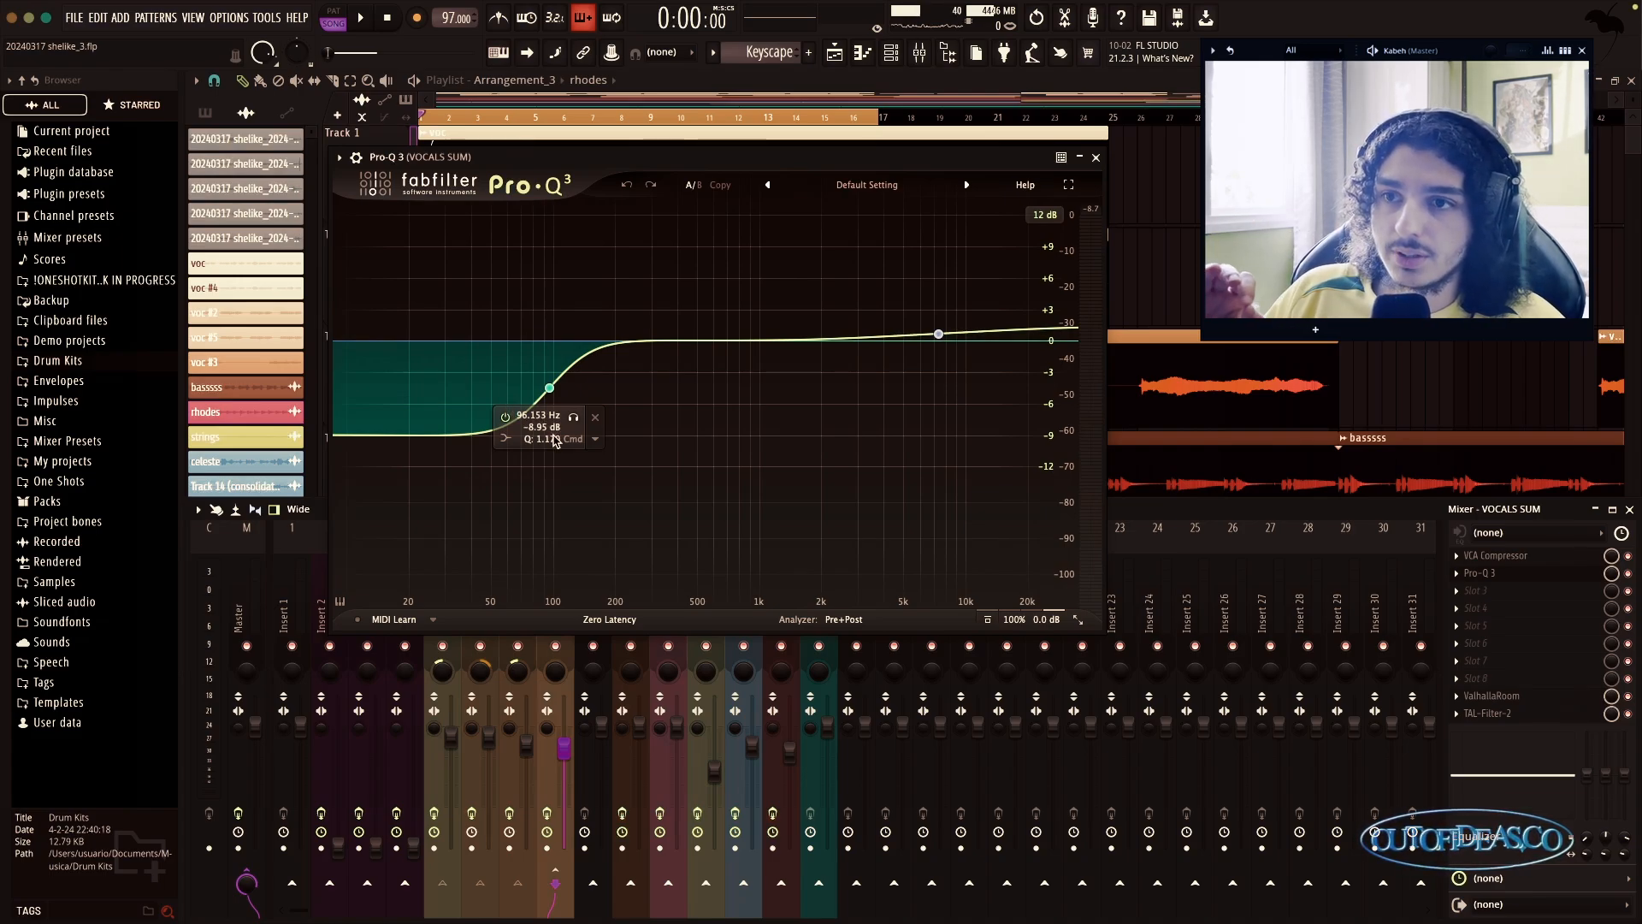
mouse_move(943, 336)
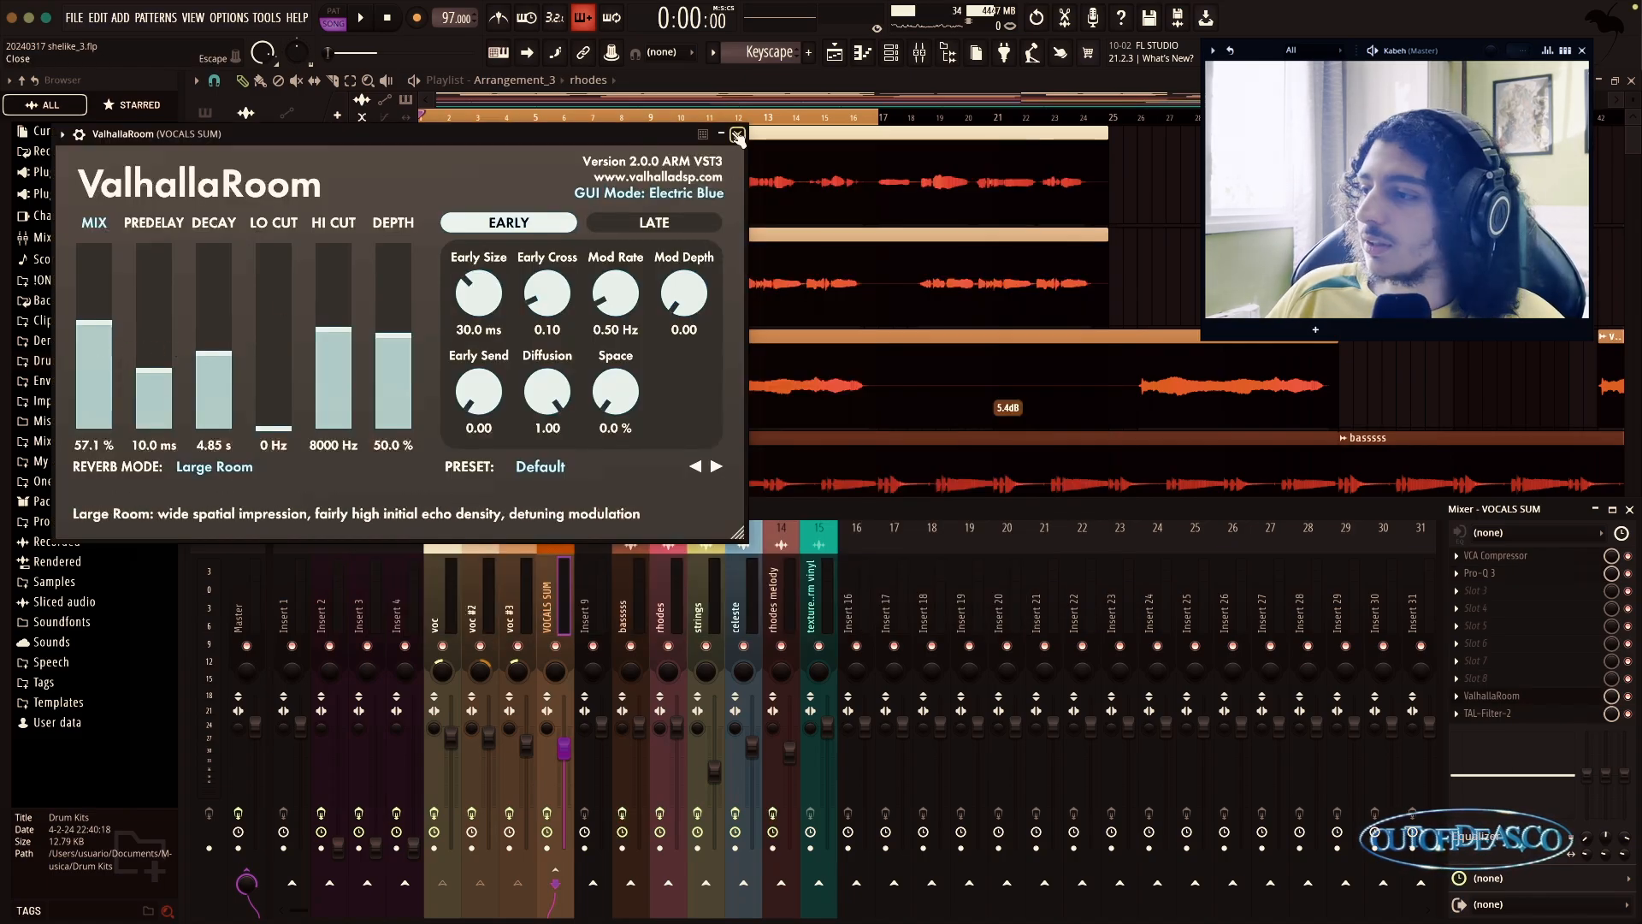
left_click(737, 135)
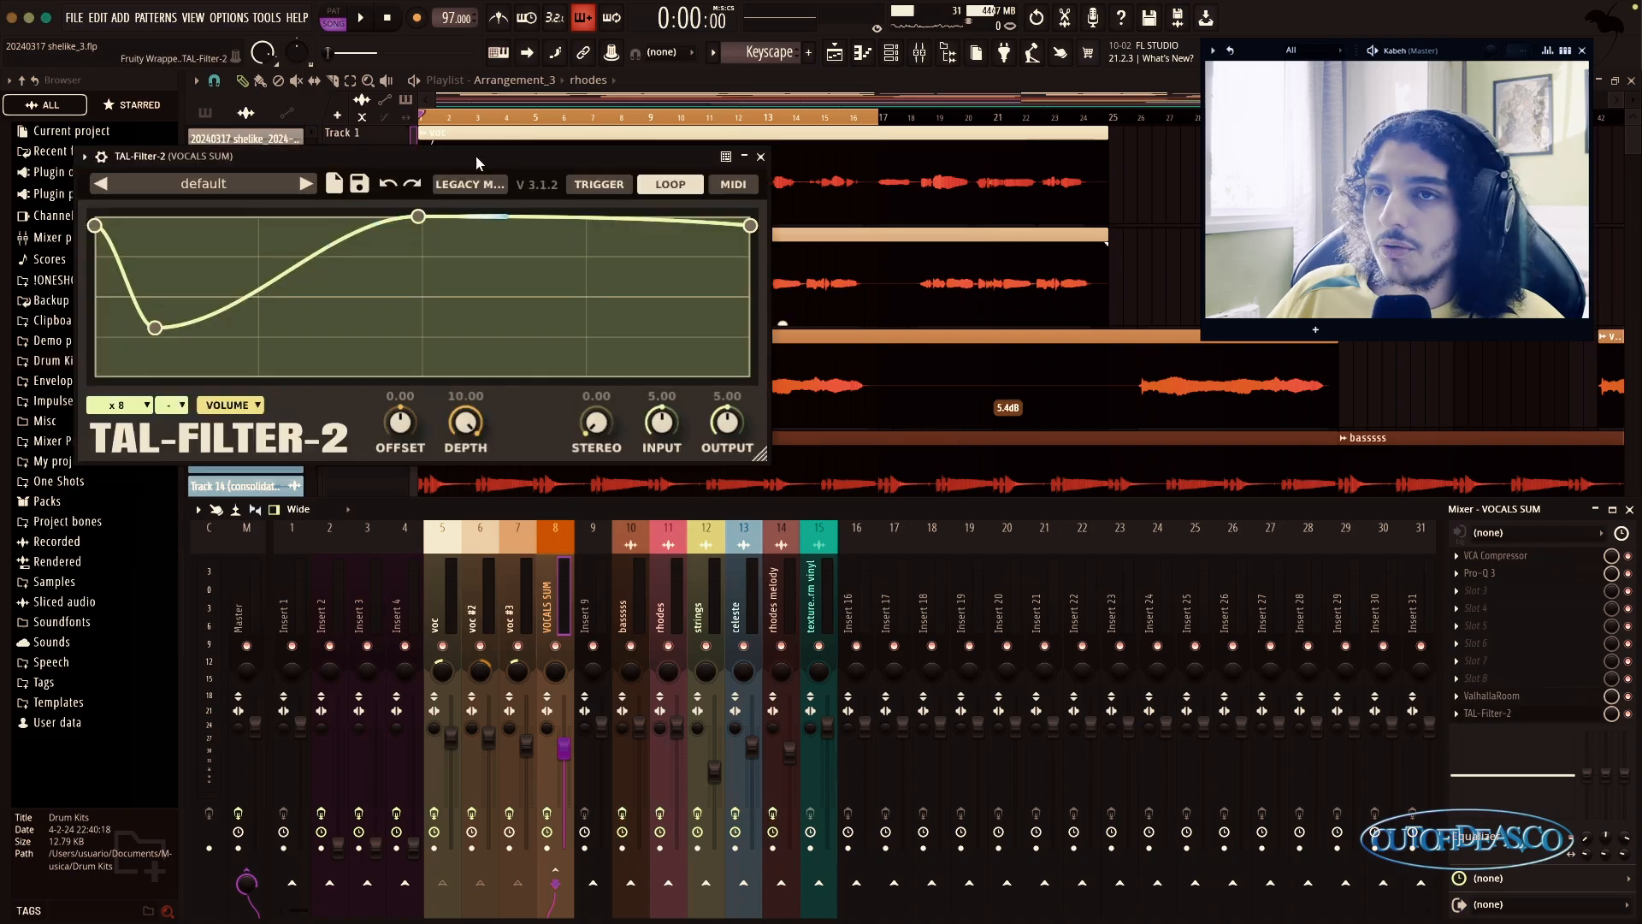
Step: Inspect TAL-Filter-2's volume curve on VOCALS SUM while auditioning the song, and close the plugin and mixer
left_click_drag(481, 152, 824, 150)
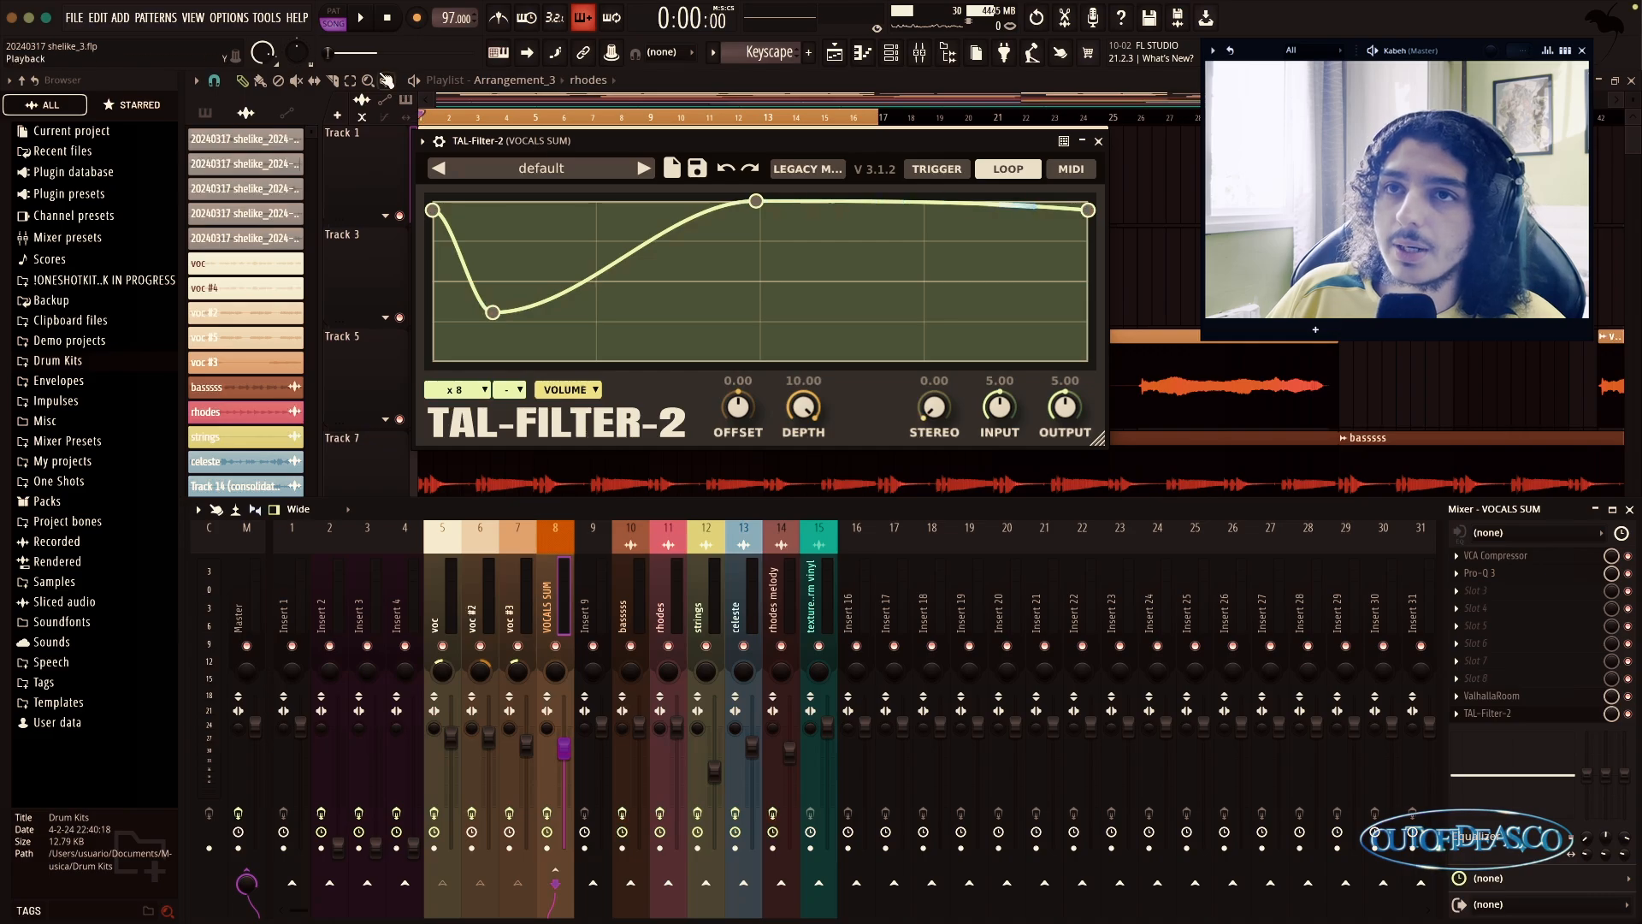
key("space")
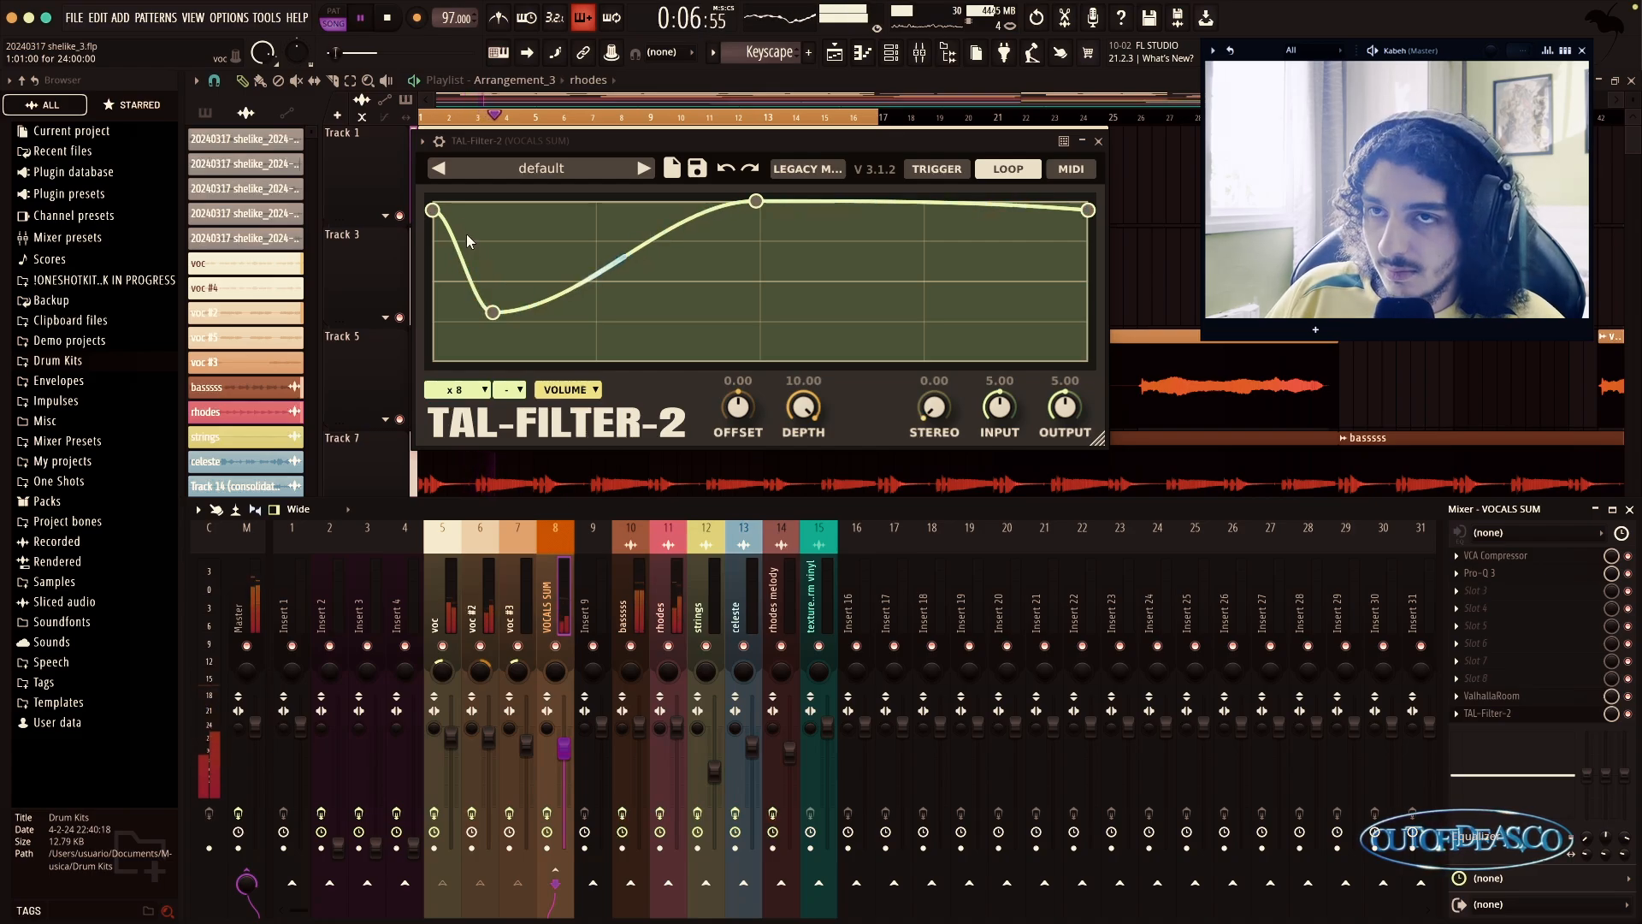
key("space")
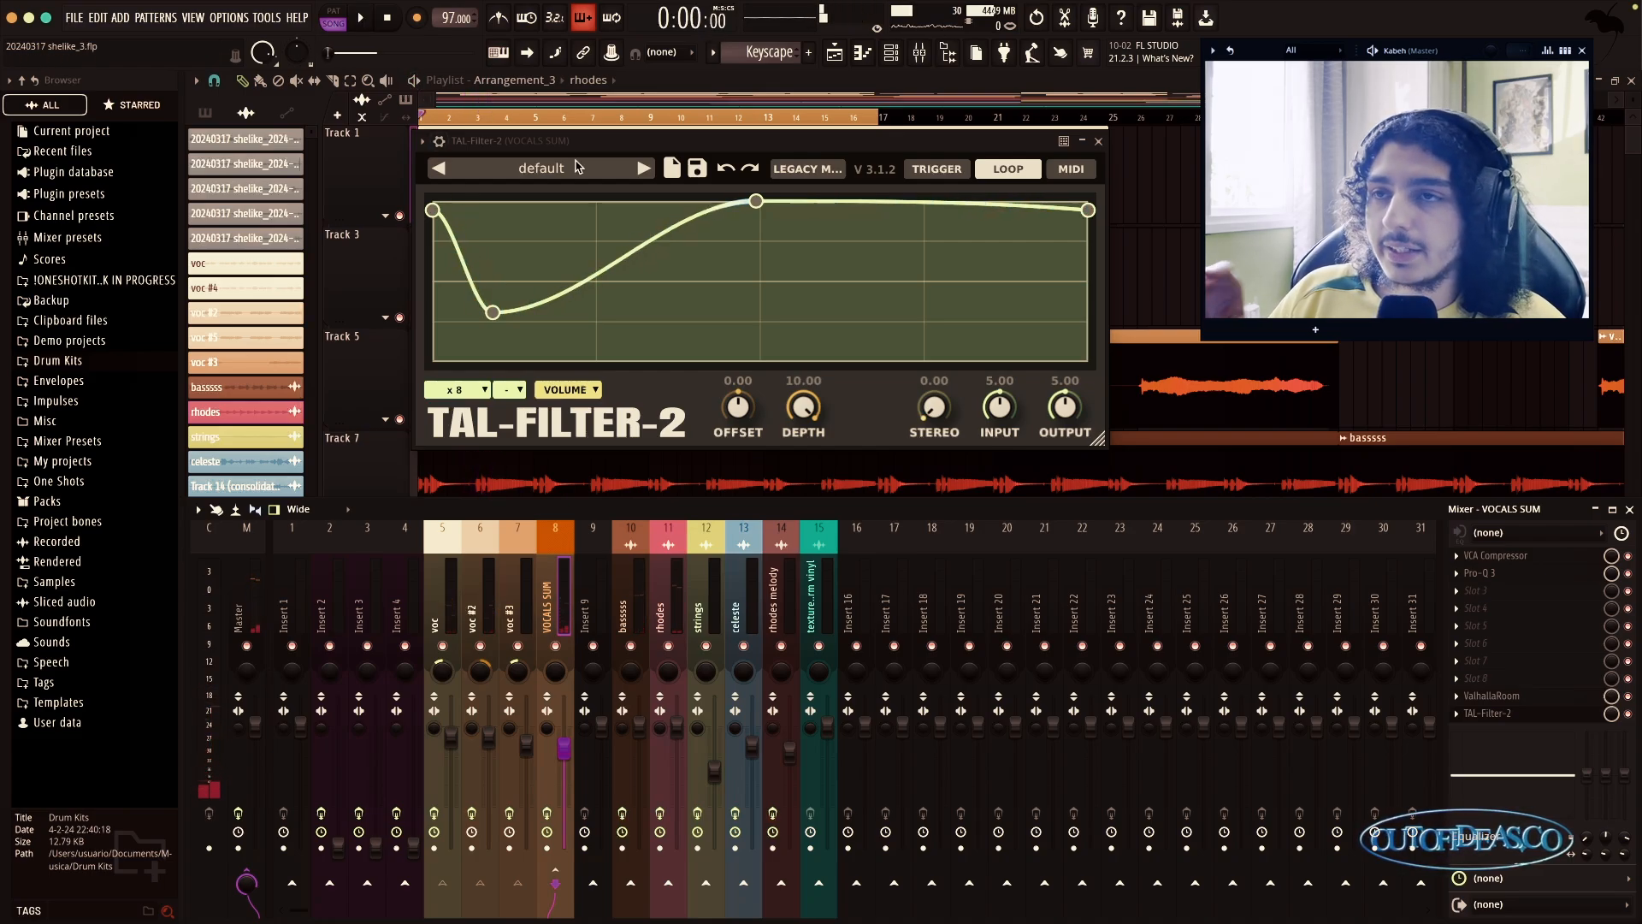
left_click_drag(601, 142, 710, 122)
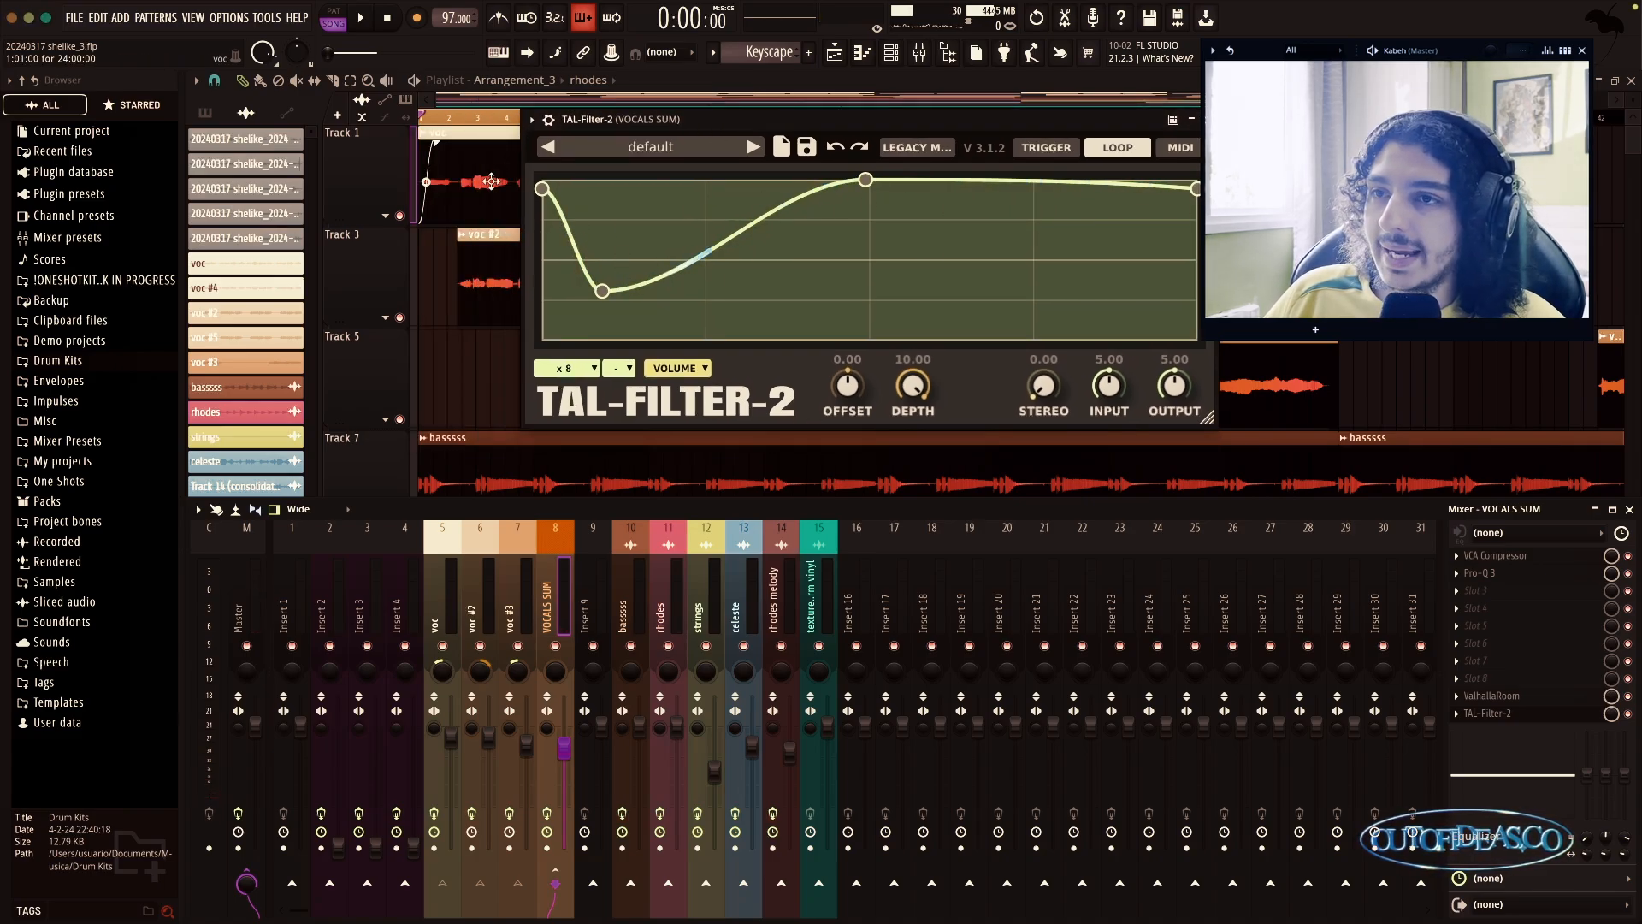
left_click(1237, 171)
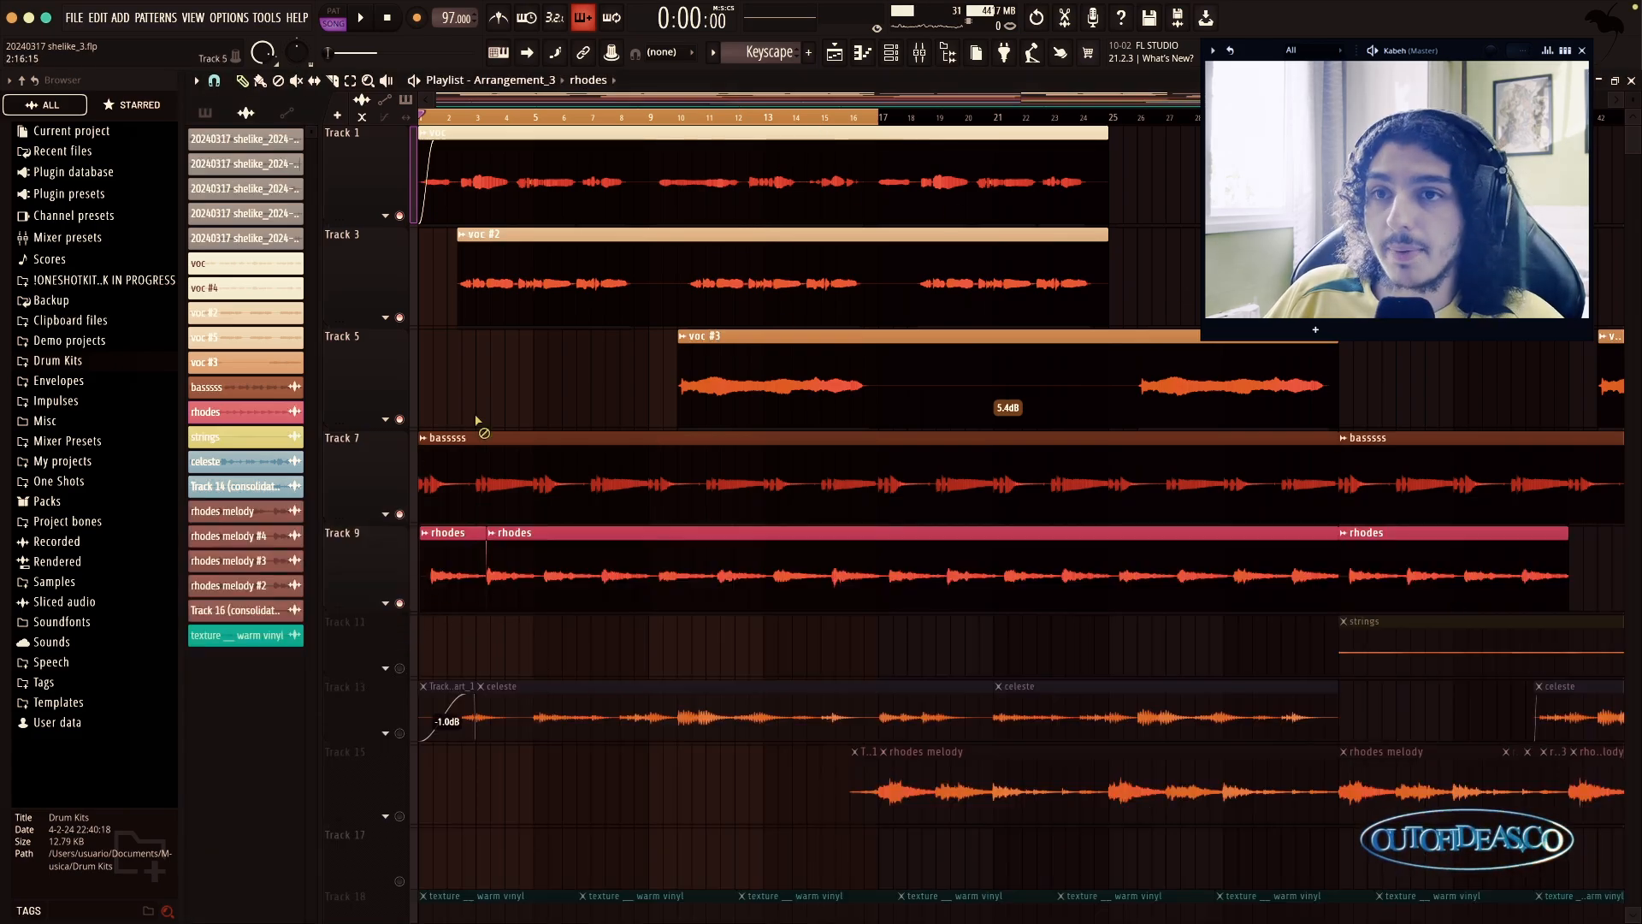
key("space")
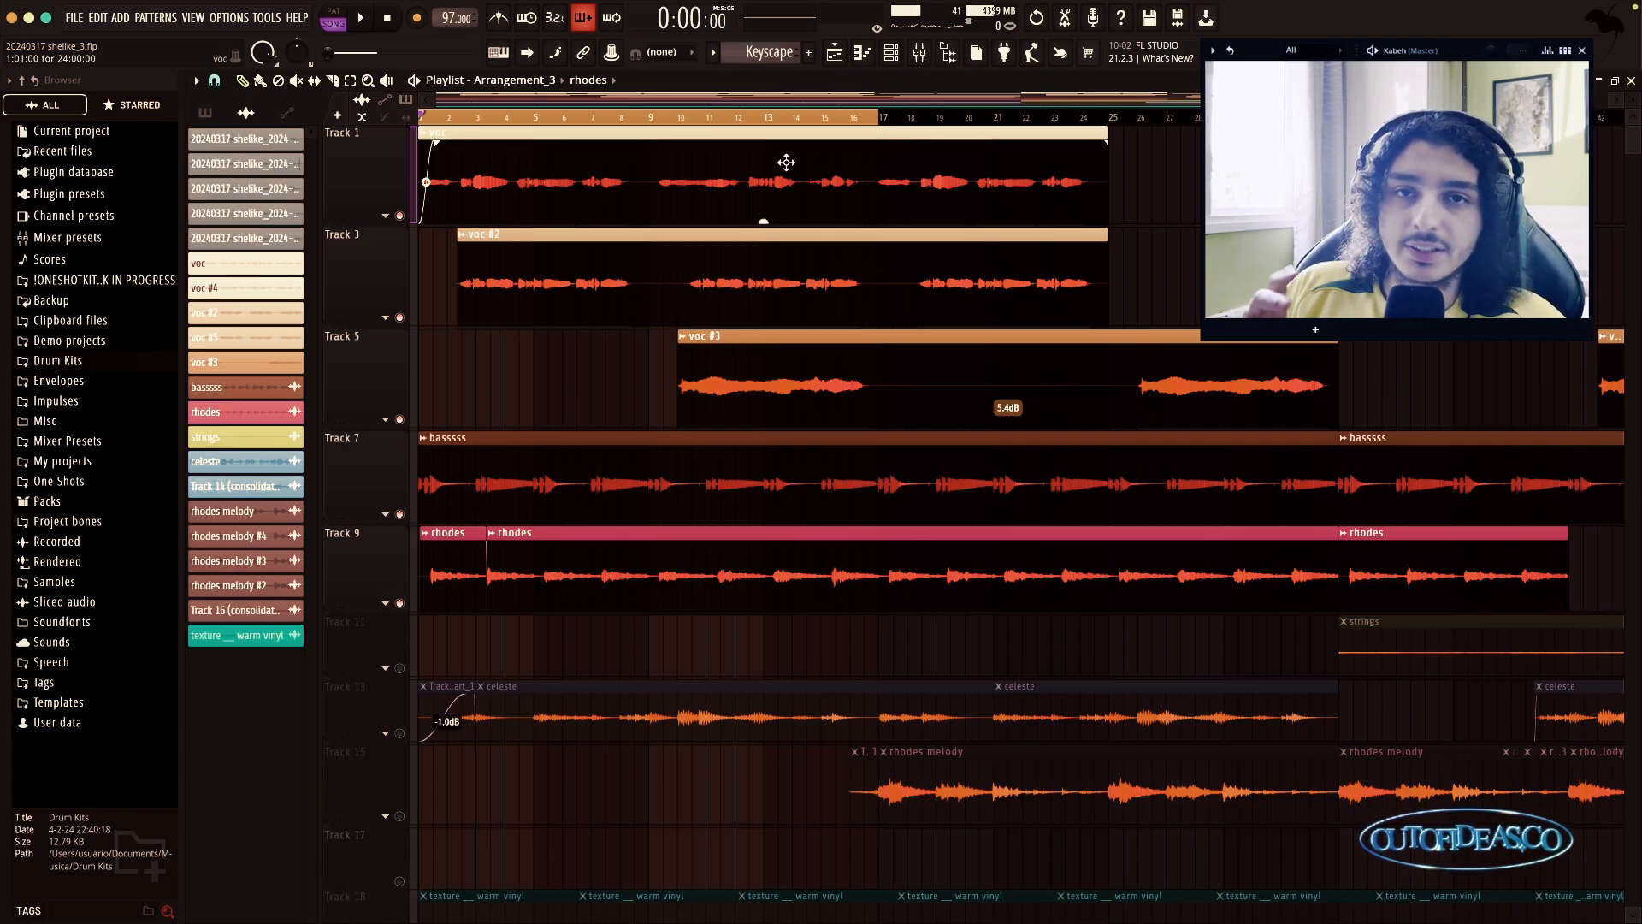
Step: View the lyrics in Fruity NoteBook 2 on the Master track, show that plugin in the effects list, and close the notebook
left_click(948, 54)
left_click(1501, 555)
left_click_drag(1283, 349, 1173, 286)
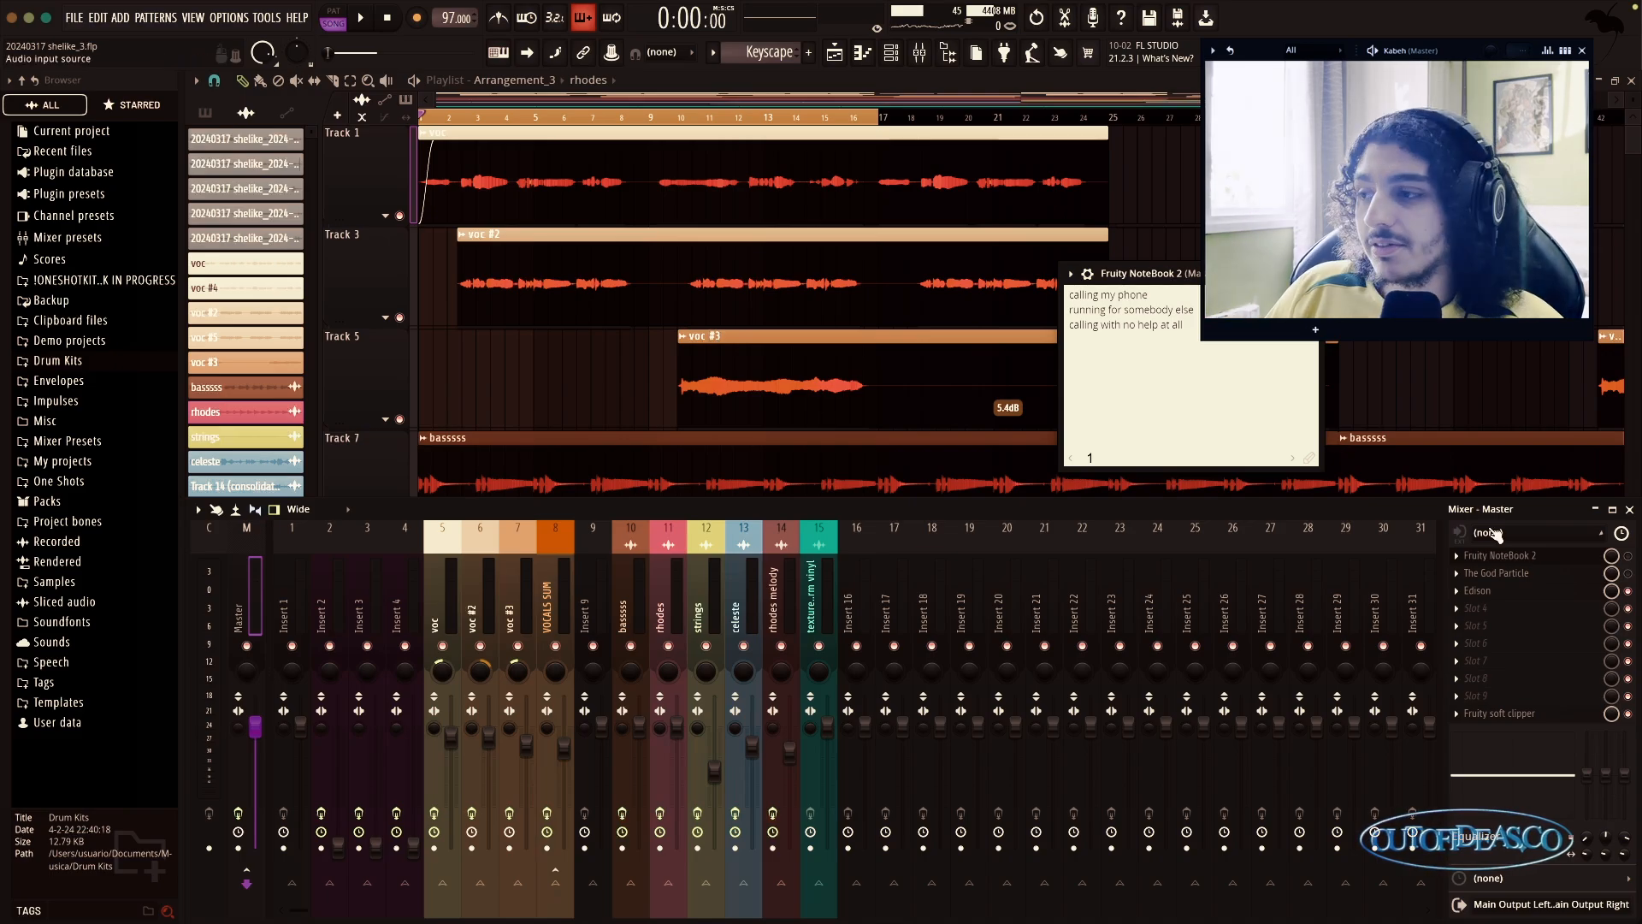
left_click(1496, 612)
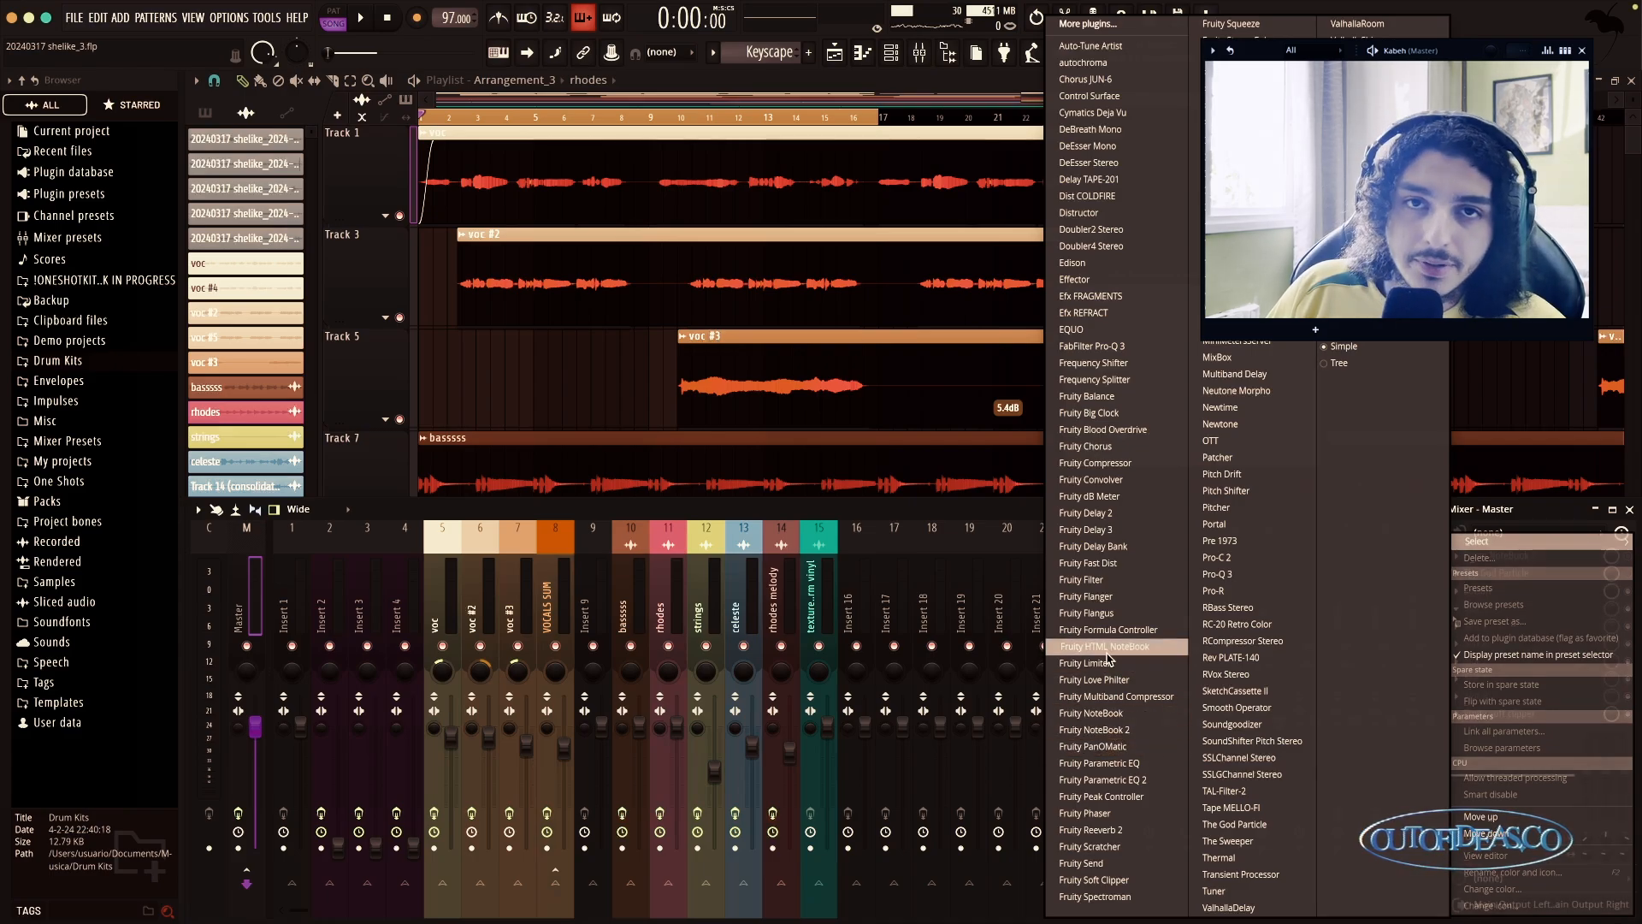
left_click(1104, 729)
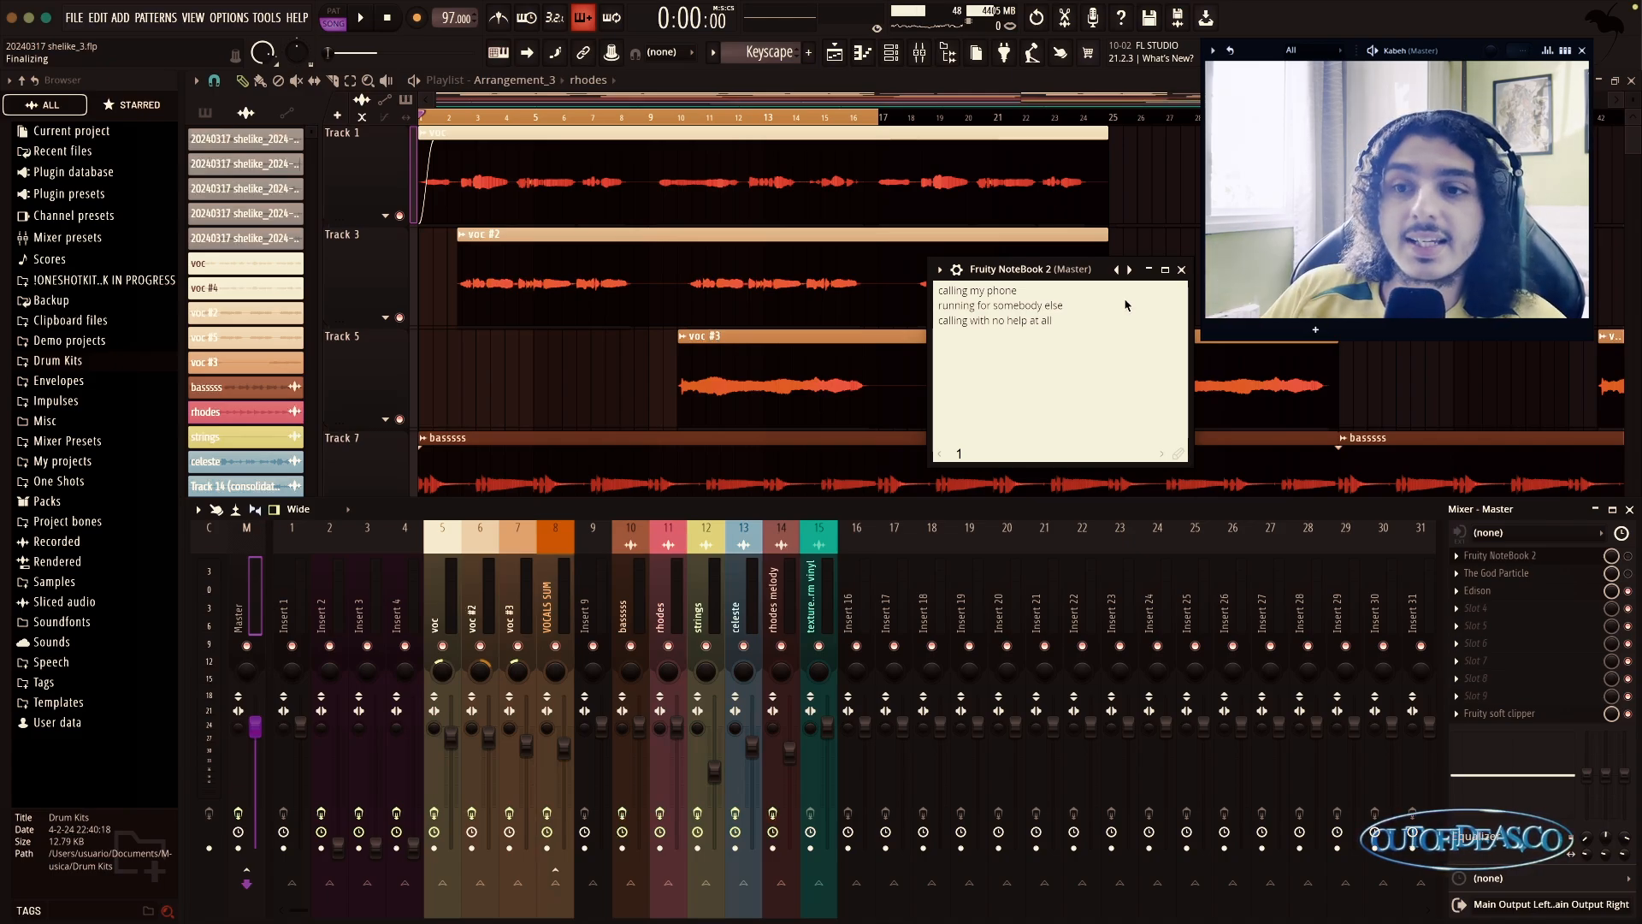
left_click(1181, 269)
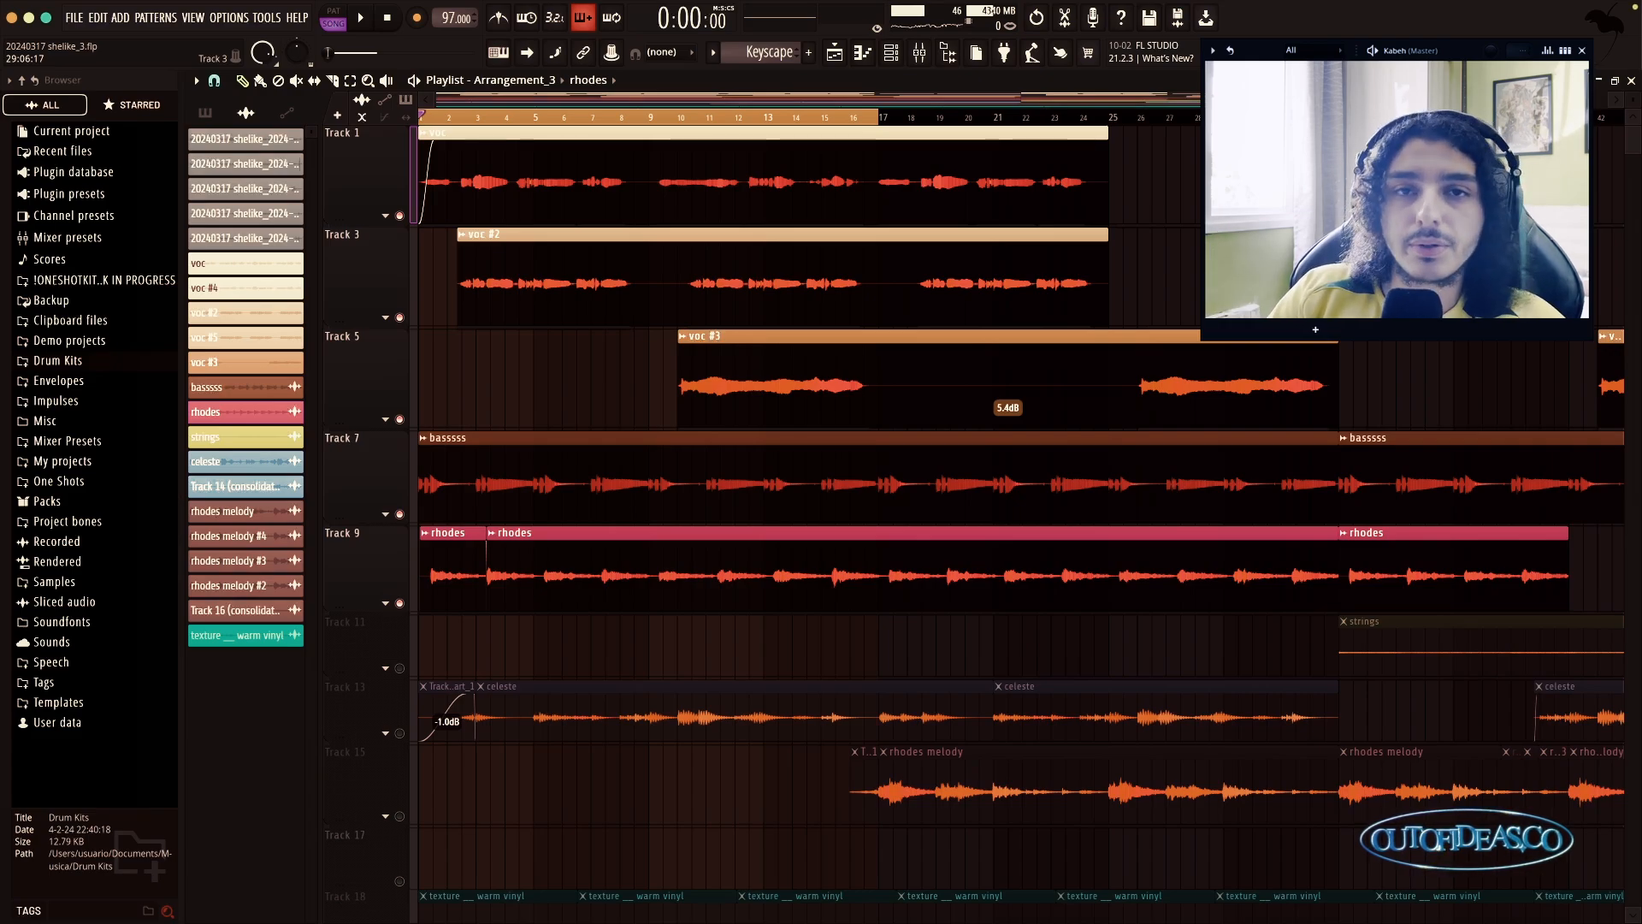
Step: Reduce the heights of tracks 1, 3, 5, 7 and 9 in the playlist, and view the instruments in the channel rack
scroll(827, 445, "down", 3)
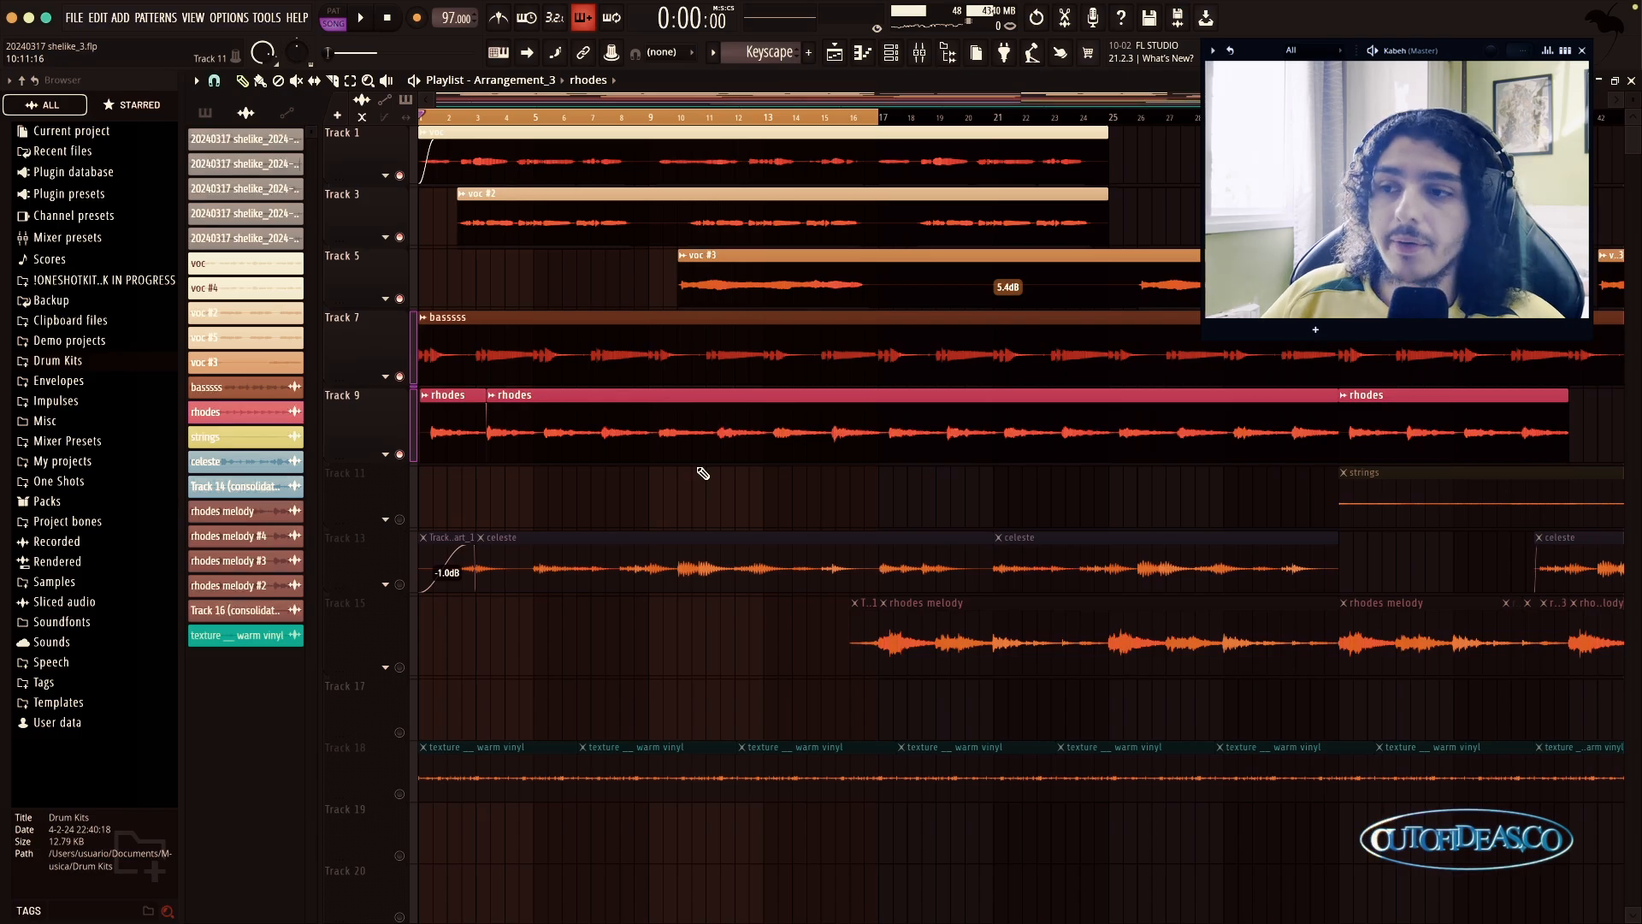
left_click(895, 58)
left_click(320, 85)
left_click(312, 143)
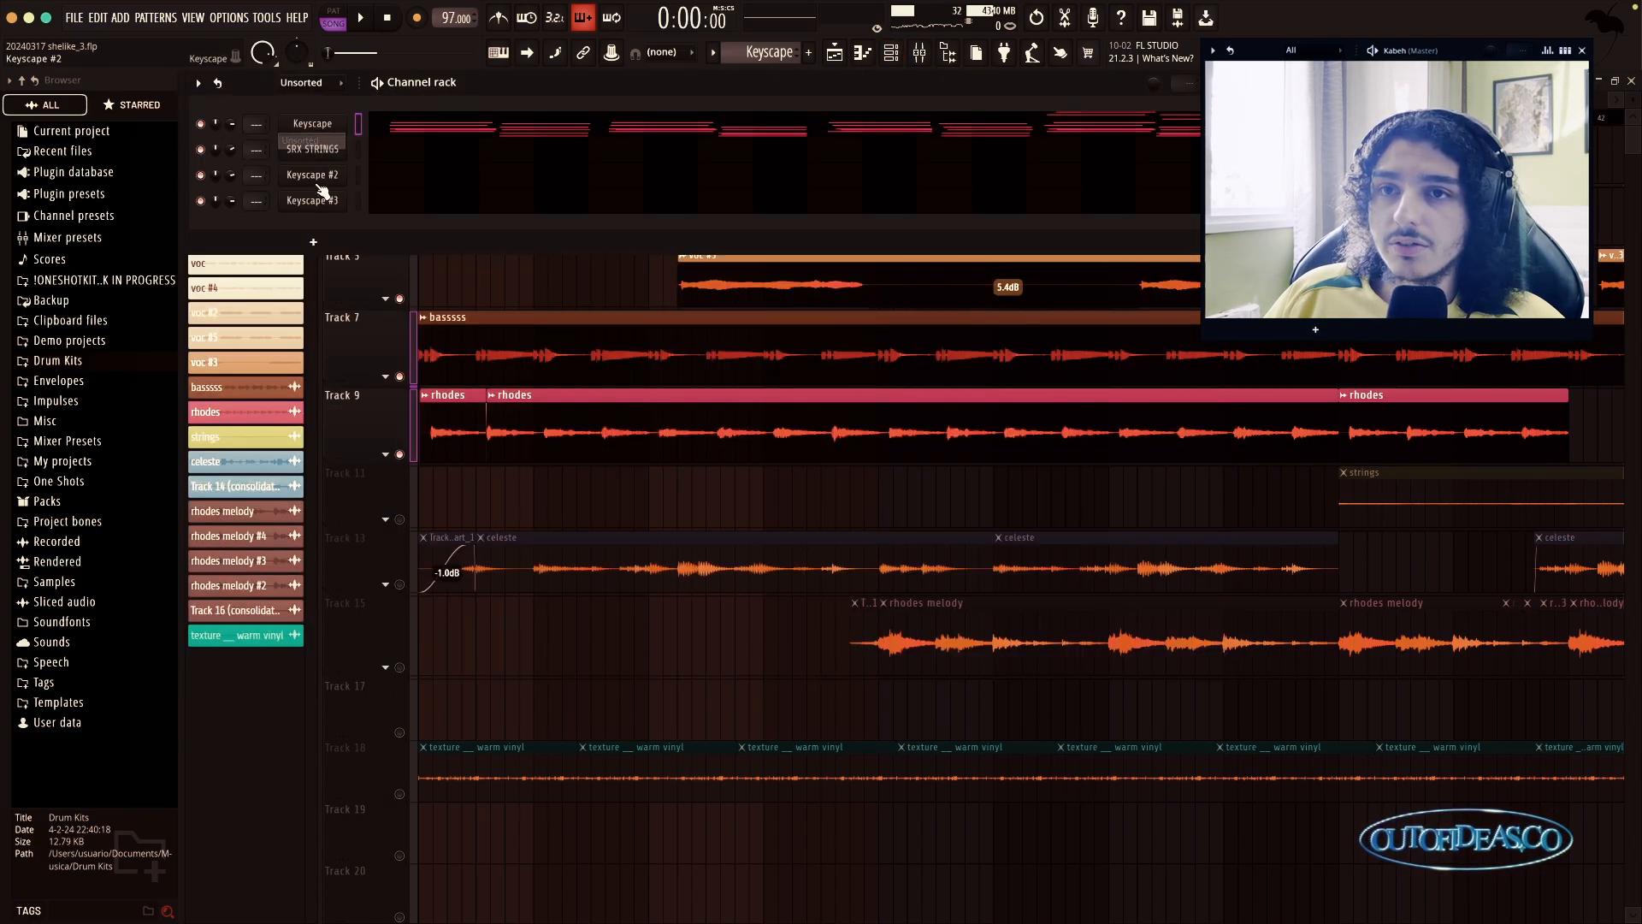
Step: Unmute the celeste track 13 and expand its group, and play the song with the Keyscape #2 pattern selected
left_click(399, 585)
left_click(385, 585)
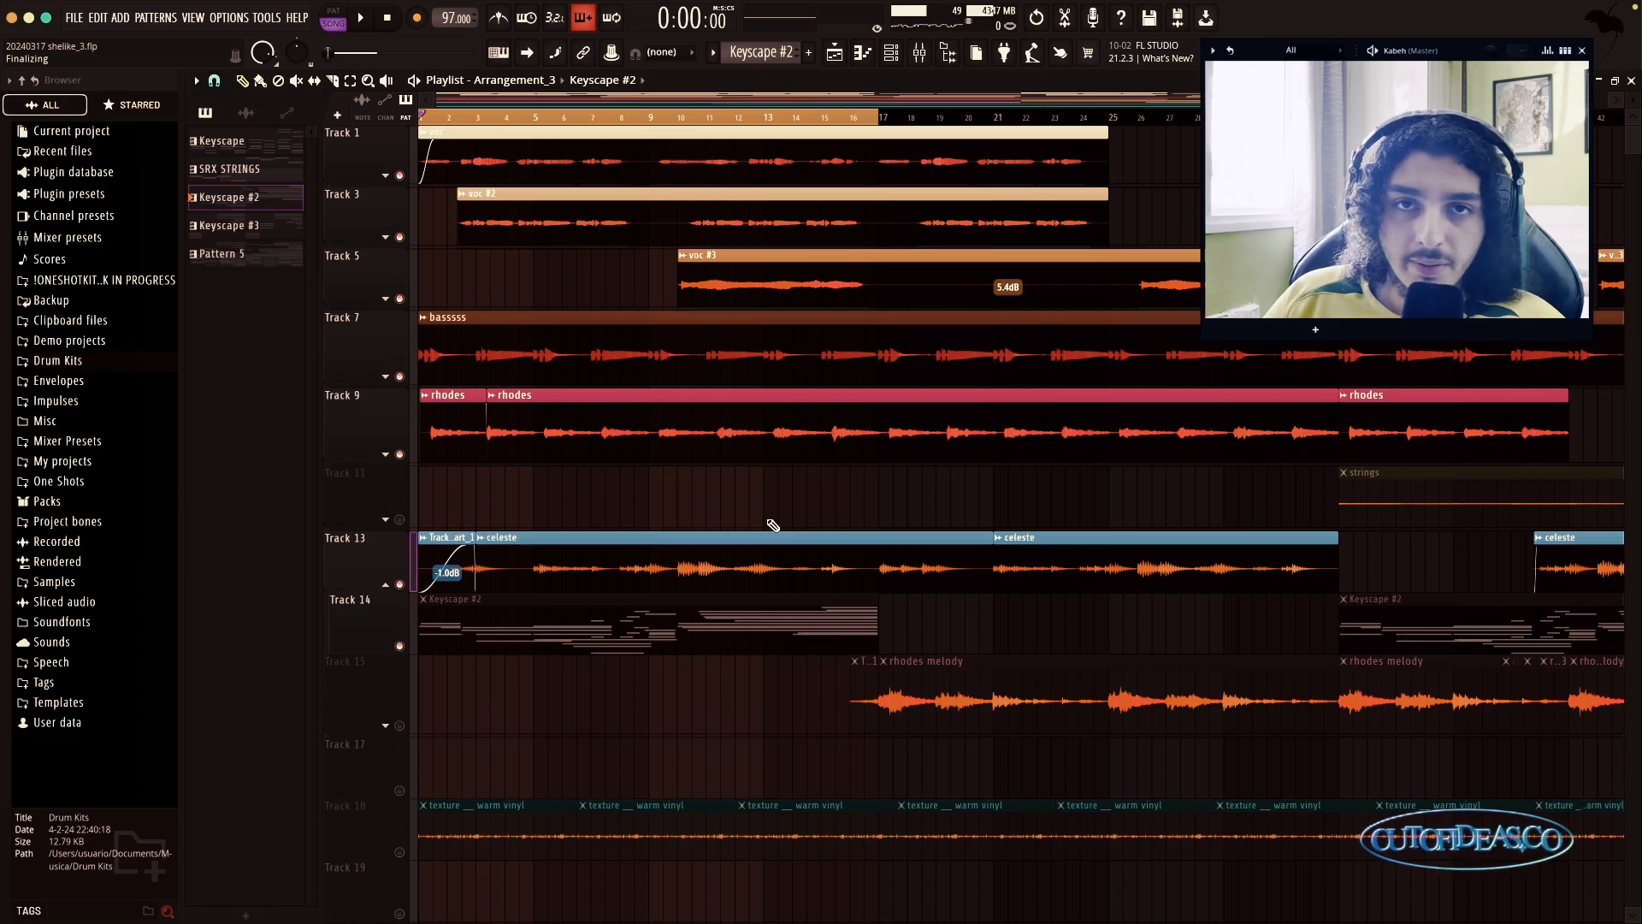
double_click(714, 616)
key("space")
Step: Unmute the first Keyscape #2 clip on track 14 and view its notes in the piano roll during playback
scroll(403, 208, "down", 3)
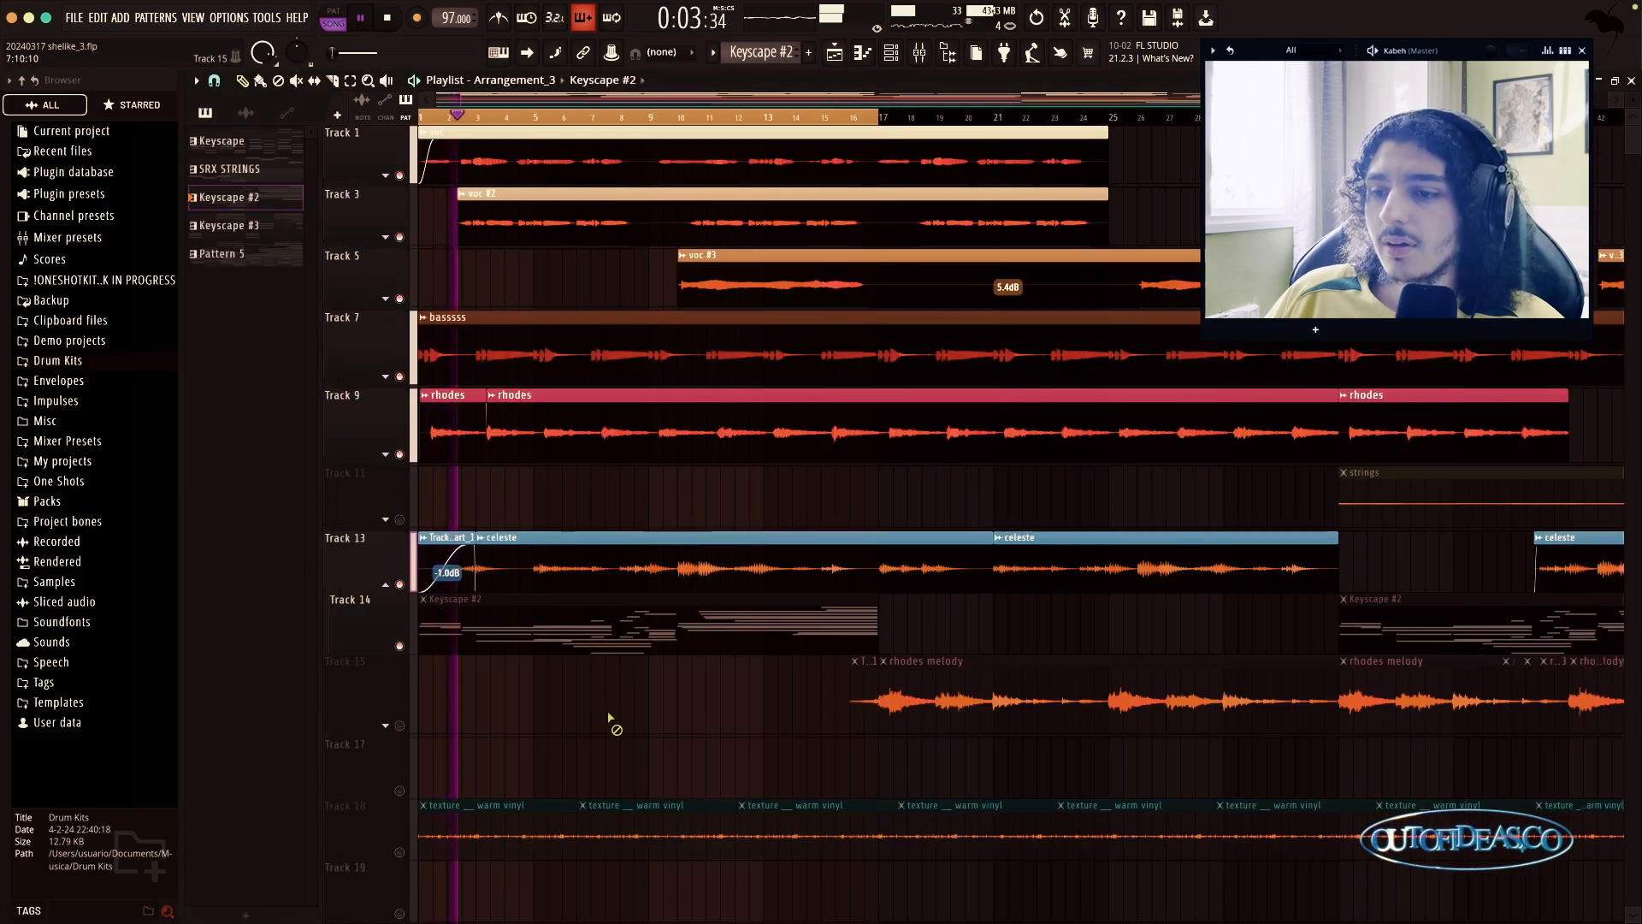
right_click(621, 631, "alt")
left_click(901, 61)
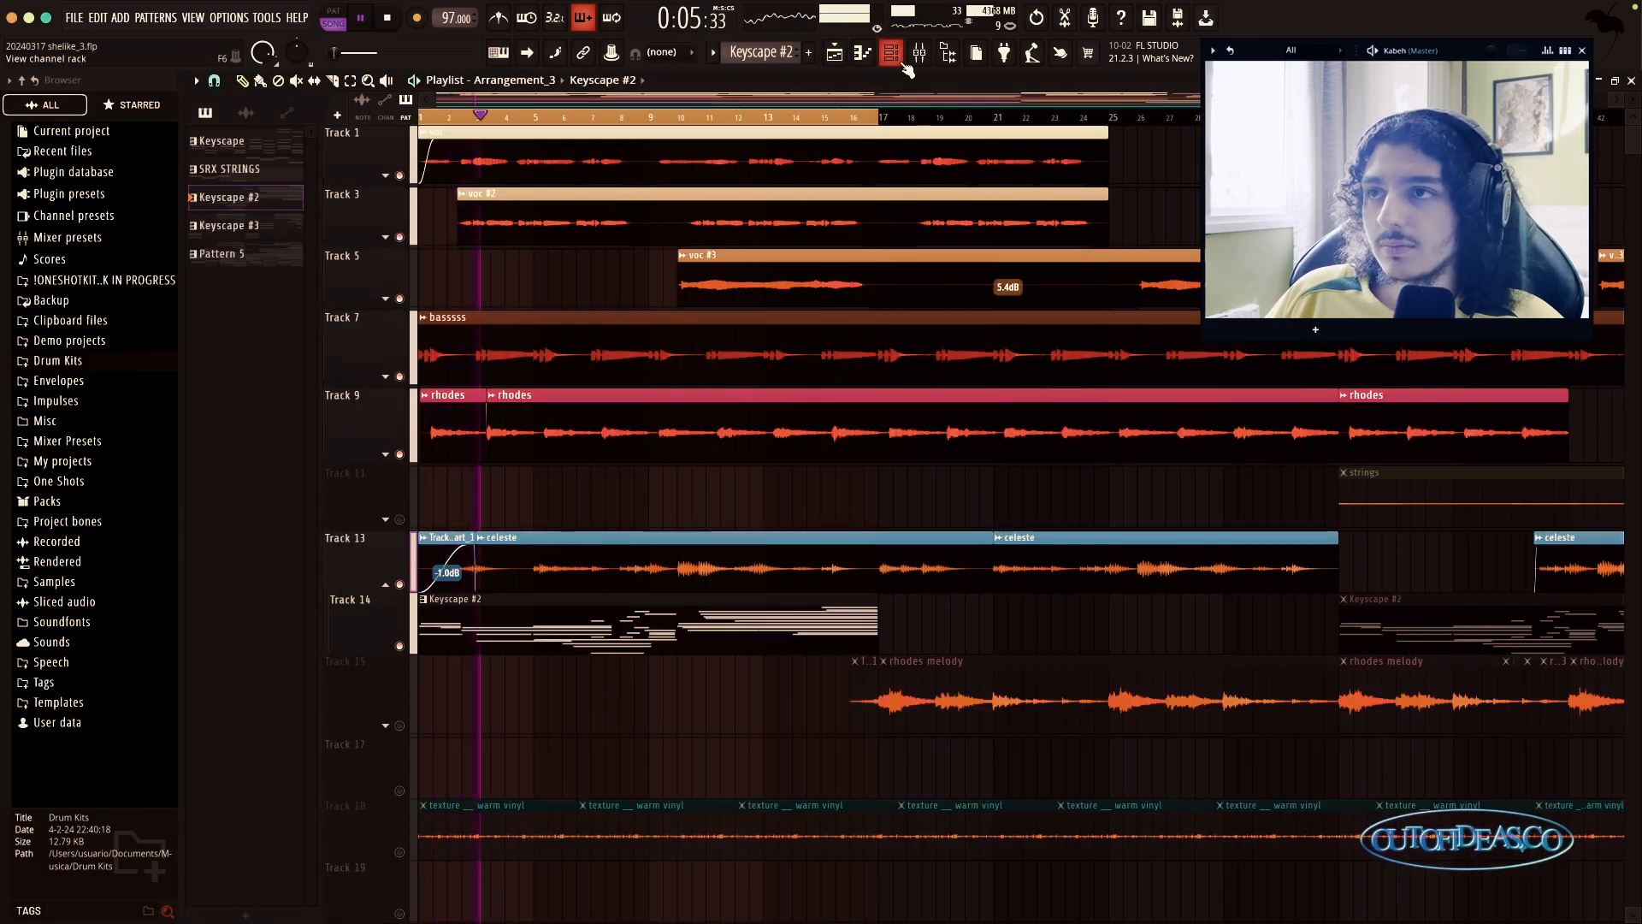
key("F6")
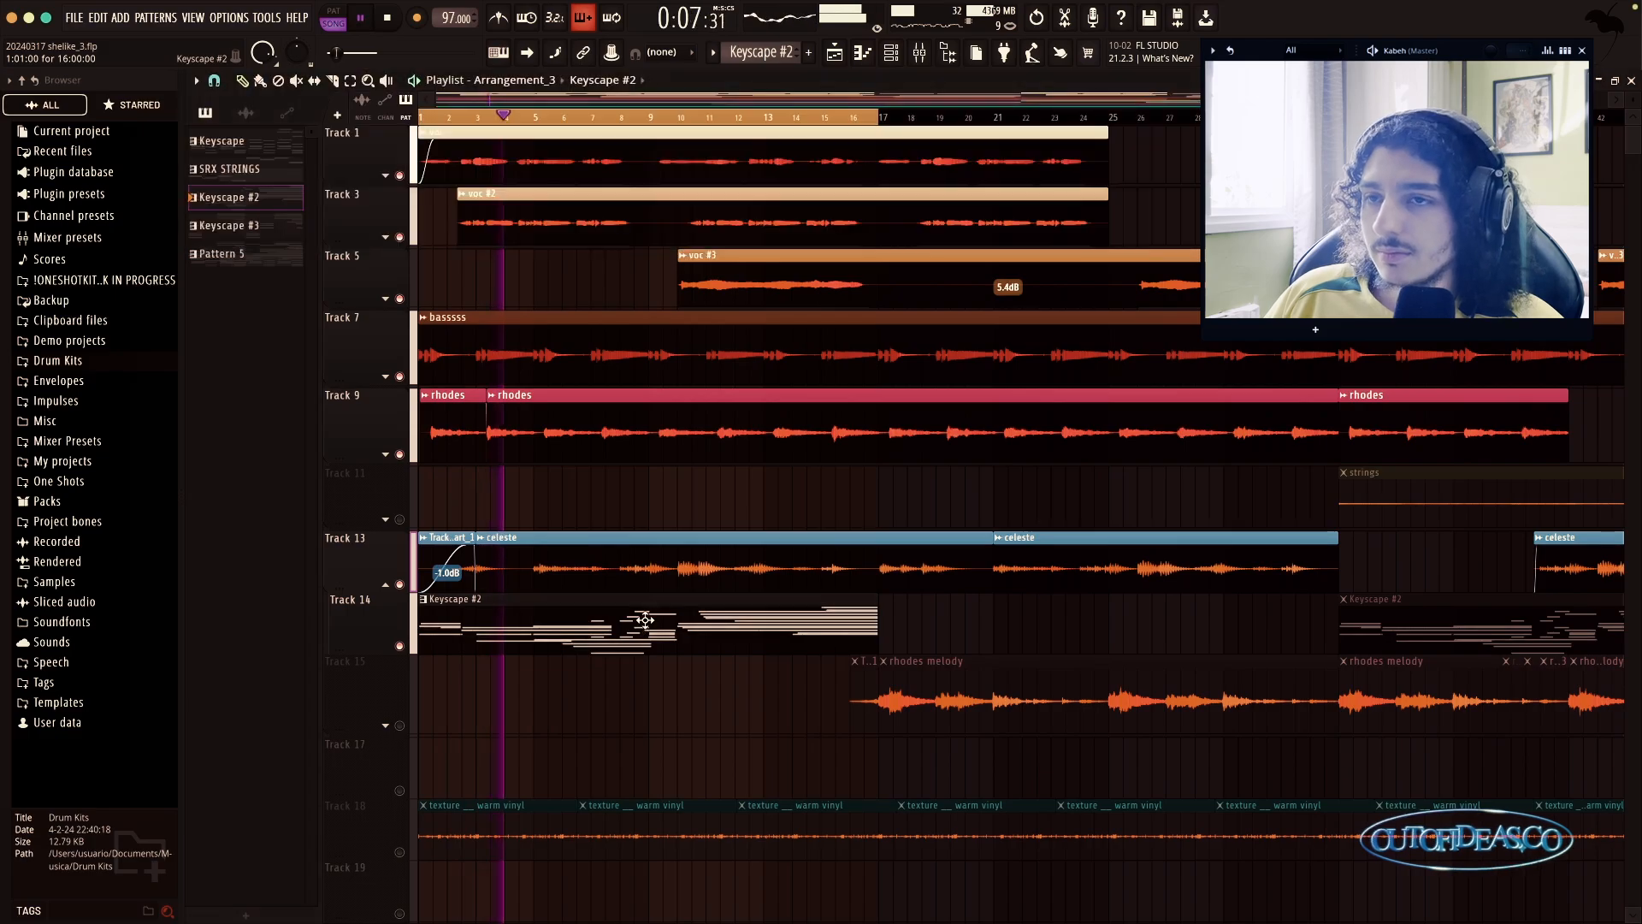
double_click(645, 619)
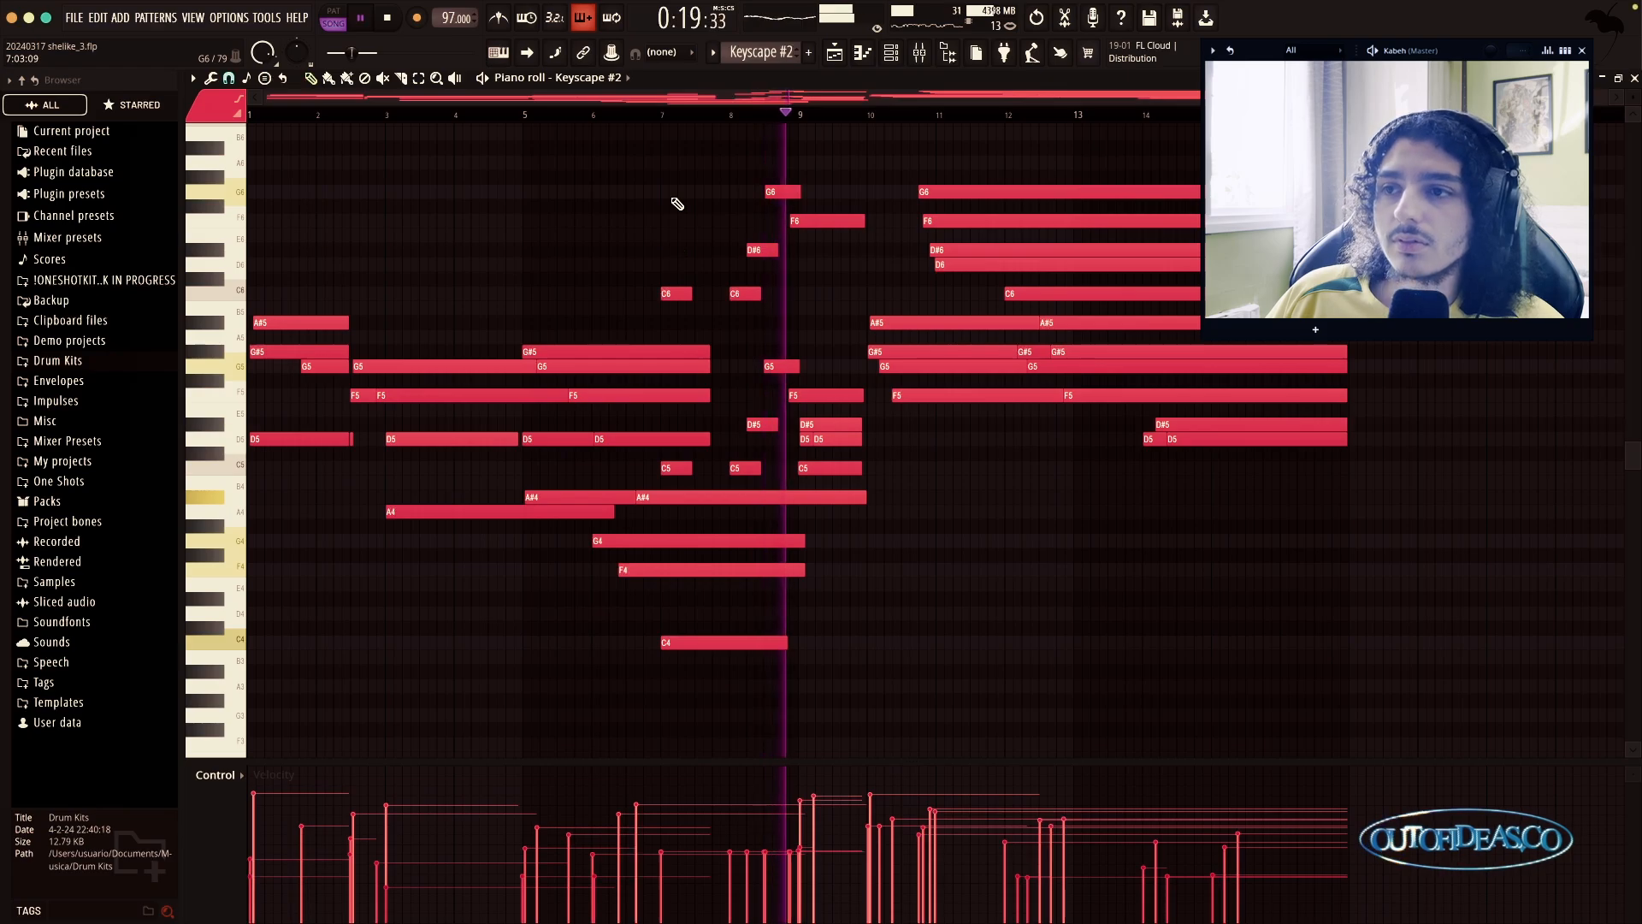
scroll(1082, 434, "up", 1)
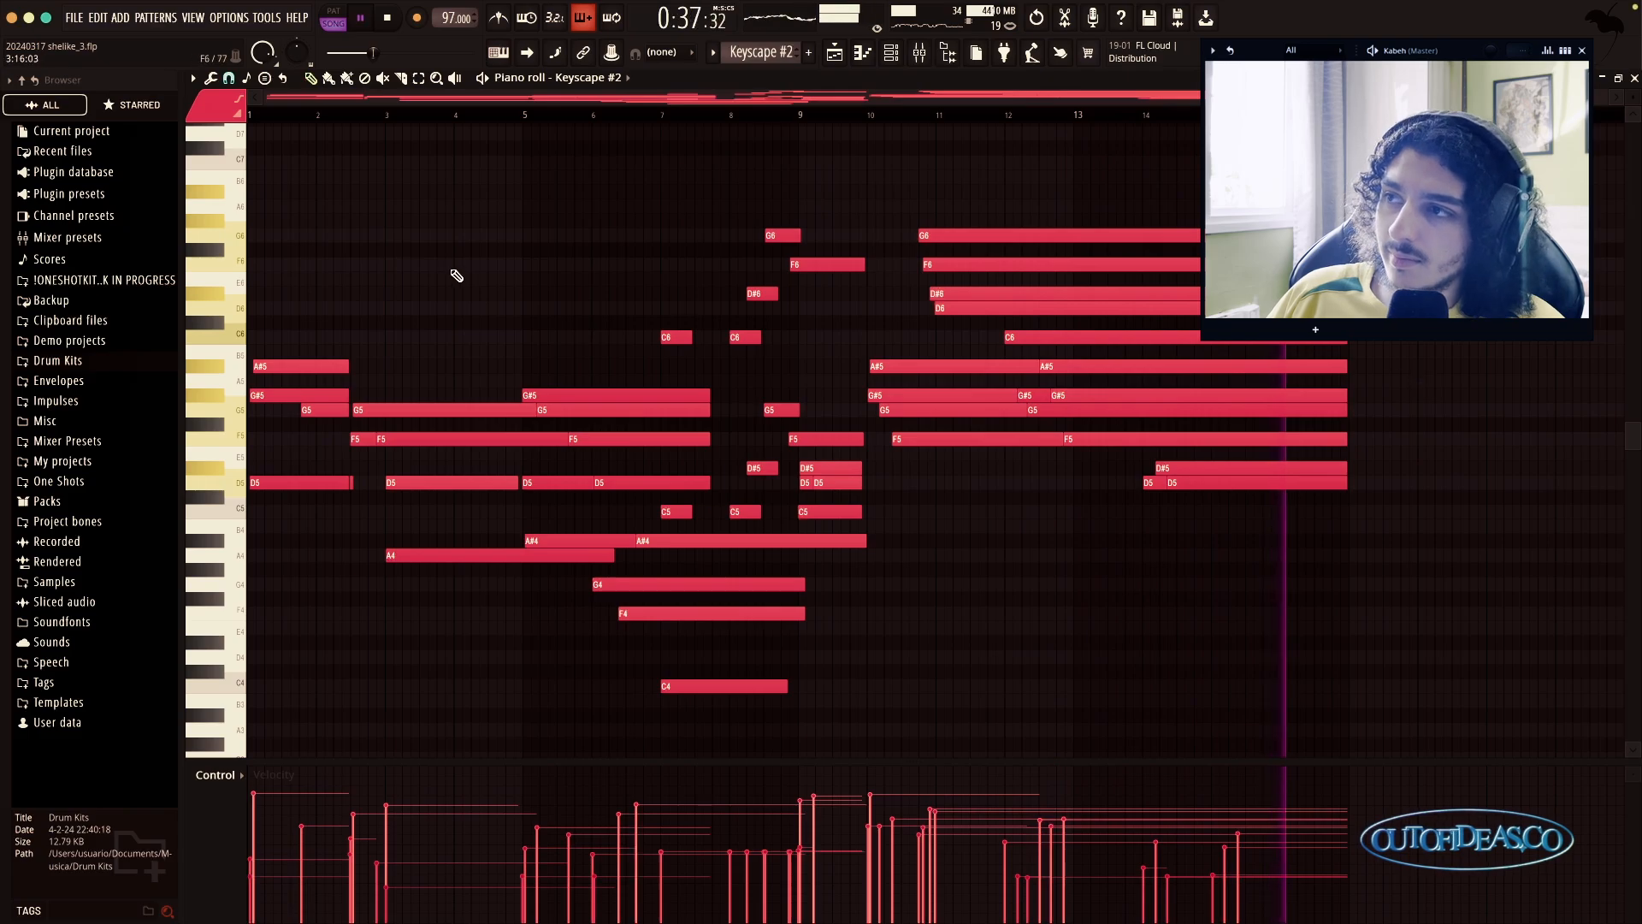
key("space")
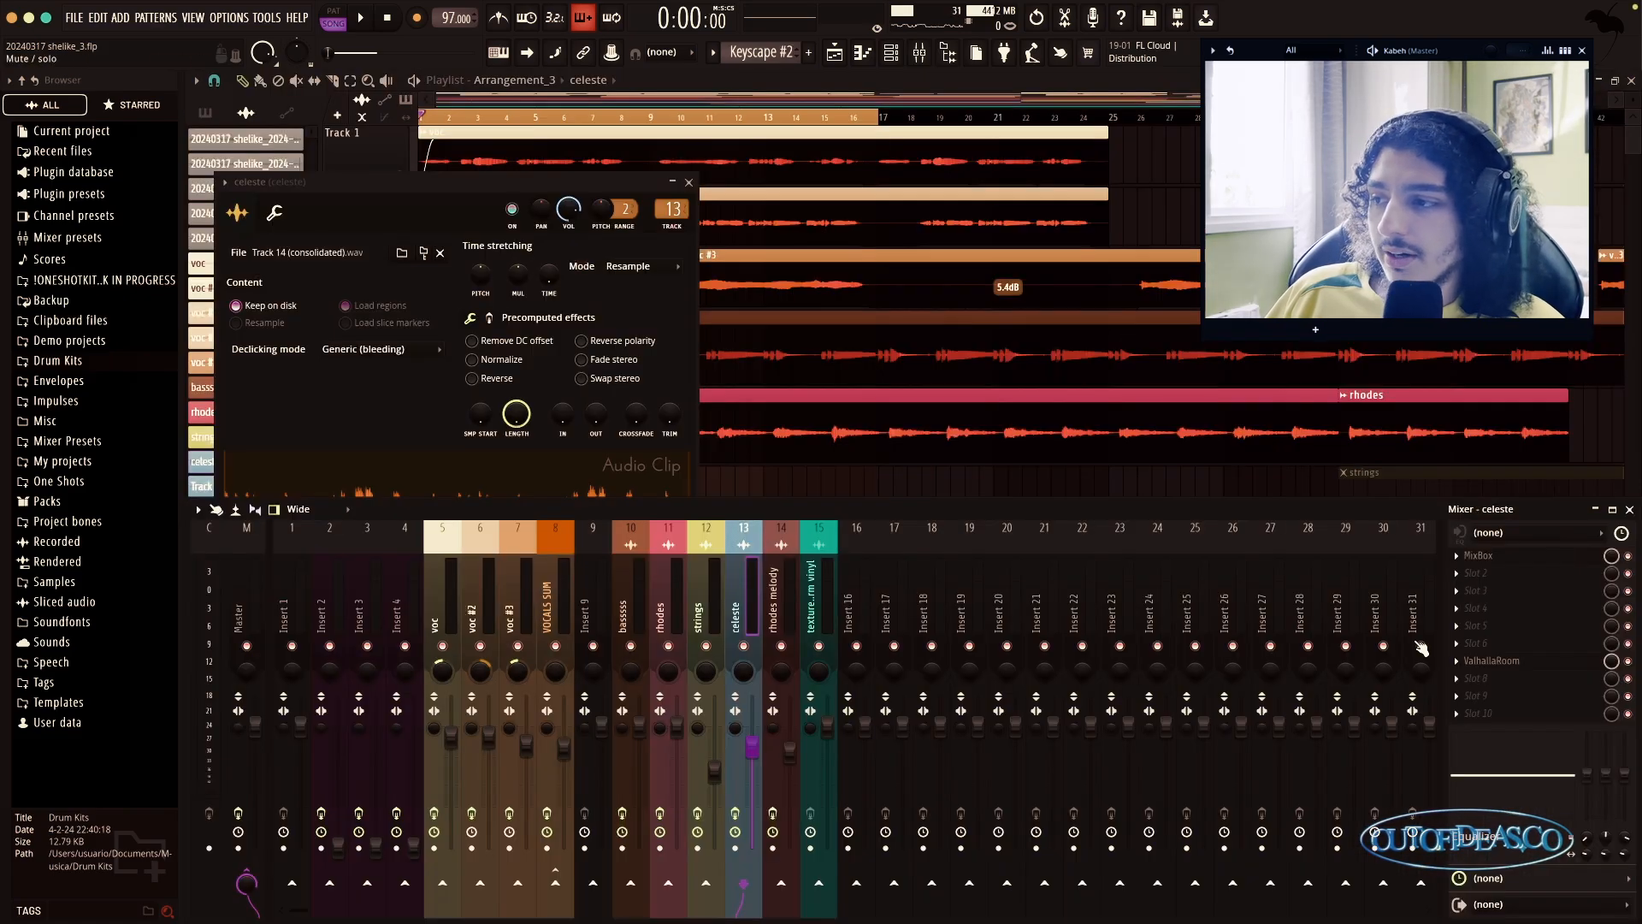
Step: Inspect the MixBox and ValhallaRoom effects on the celeste mixer track, and close the plugins and mixer
left_click(1484, 555)
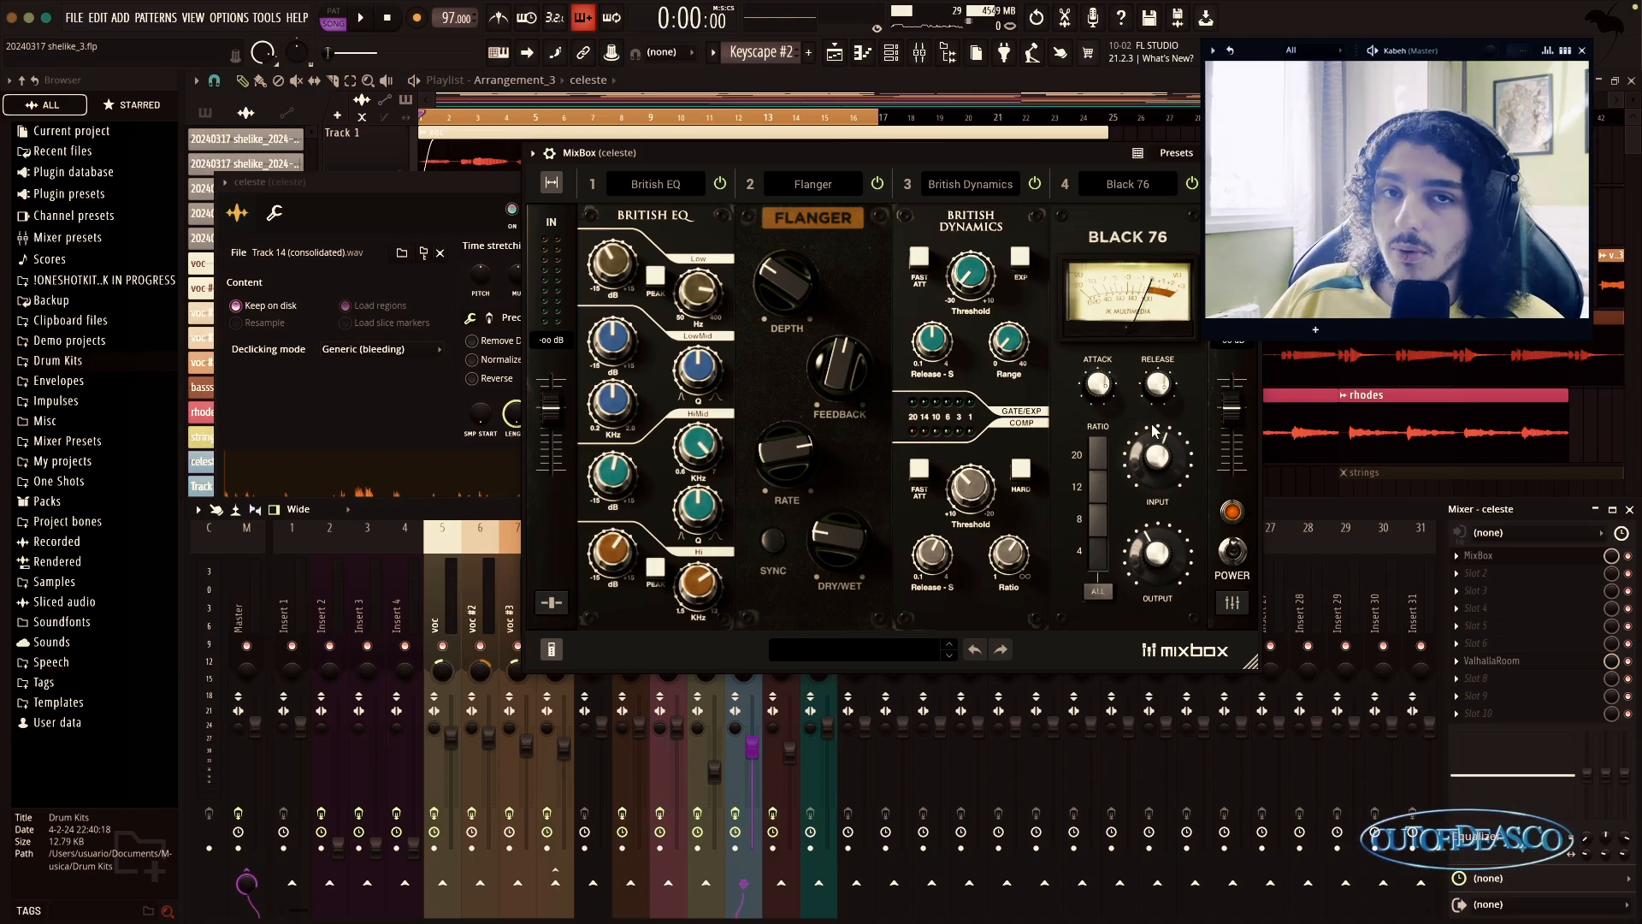
left_click(1250, 153)
left_click(687, 181)
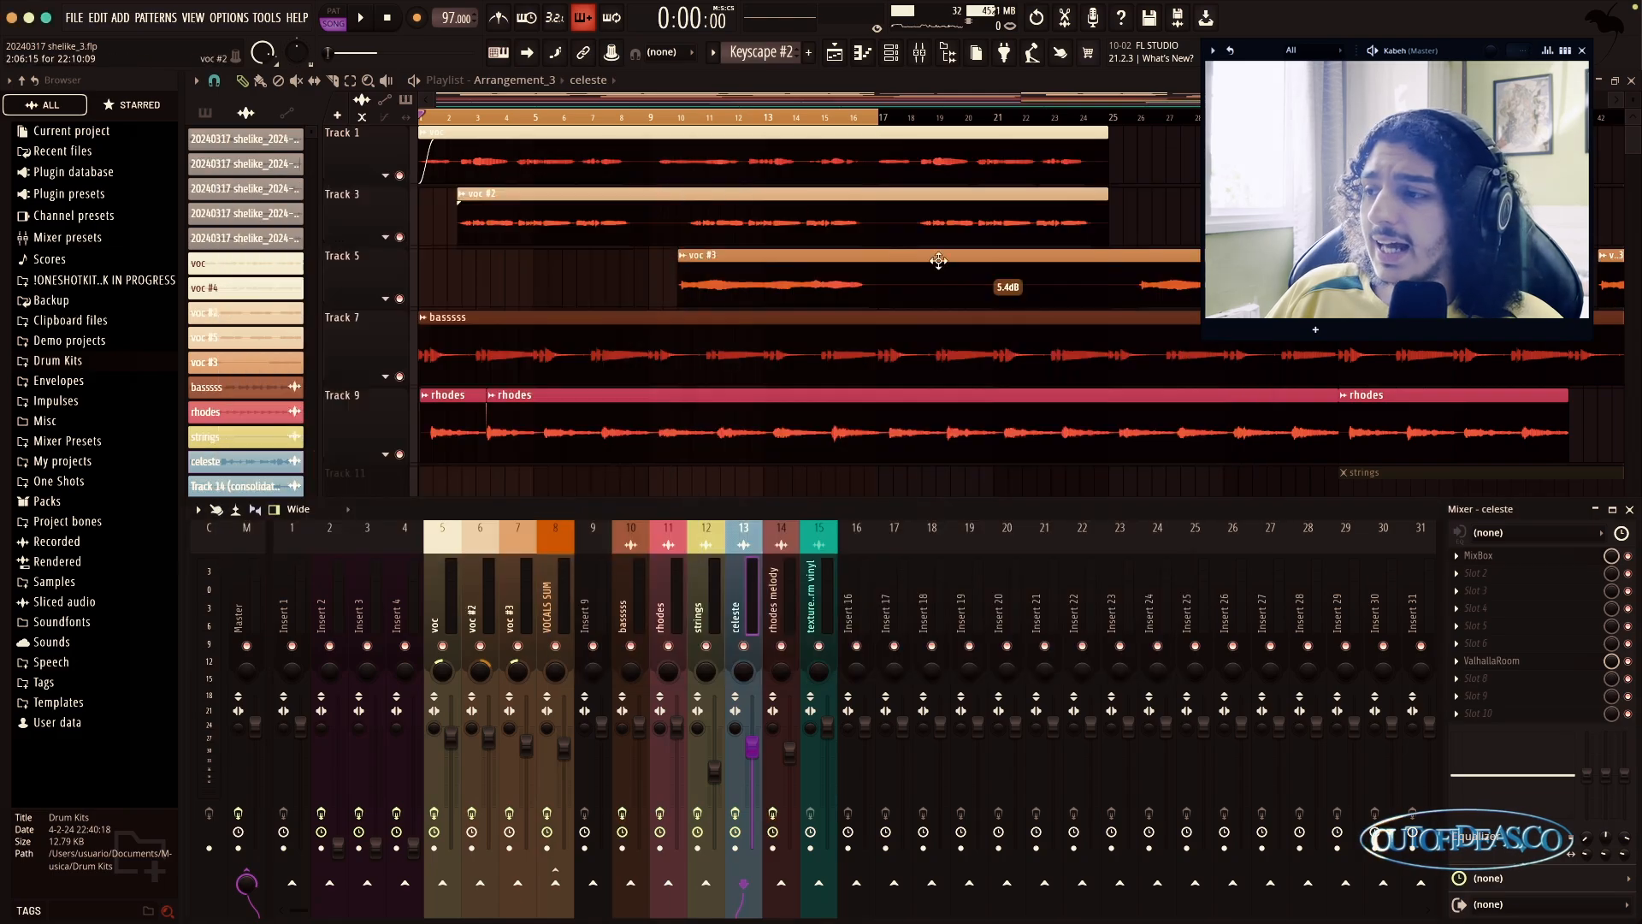
left_click(1529, 662)
left_click(737, 134)
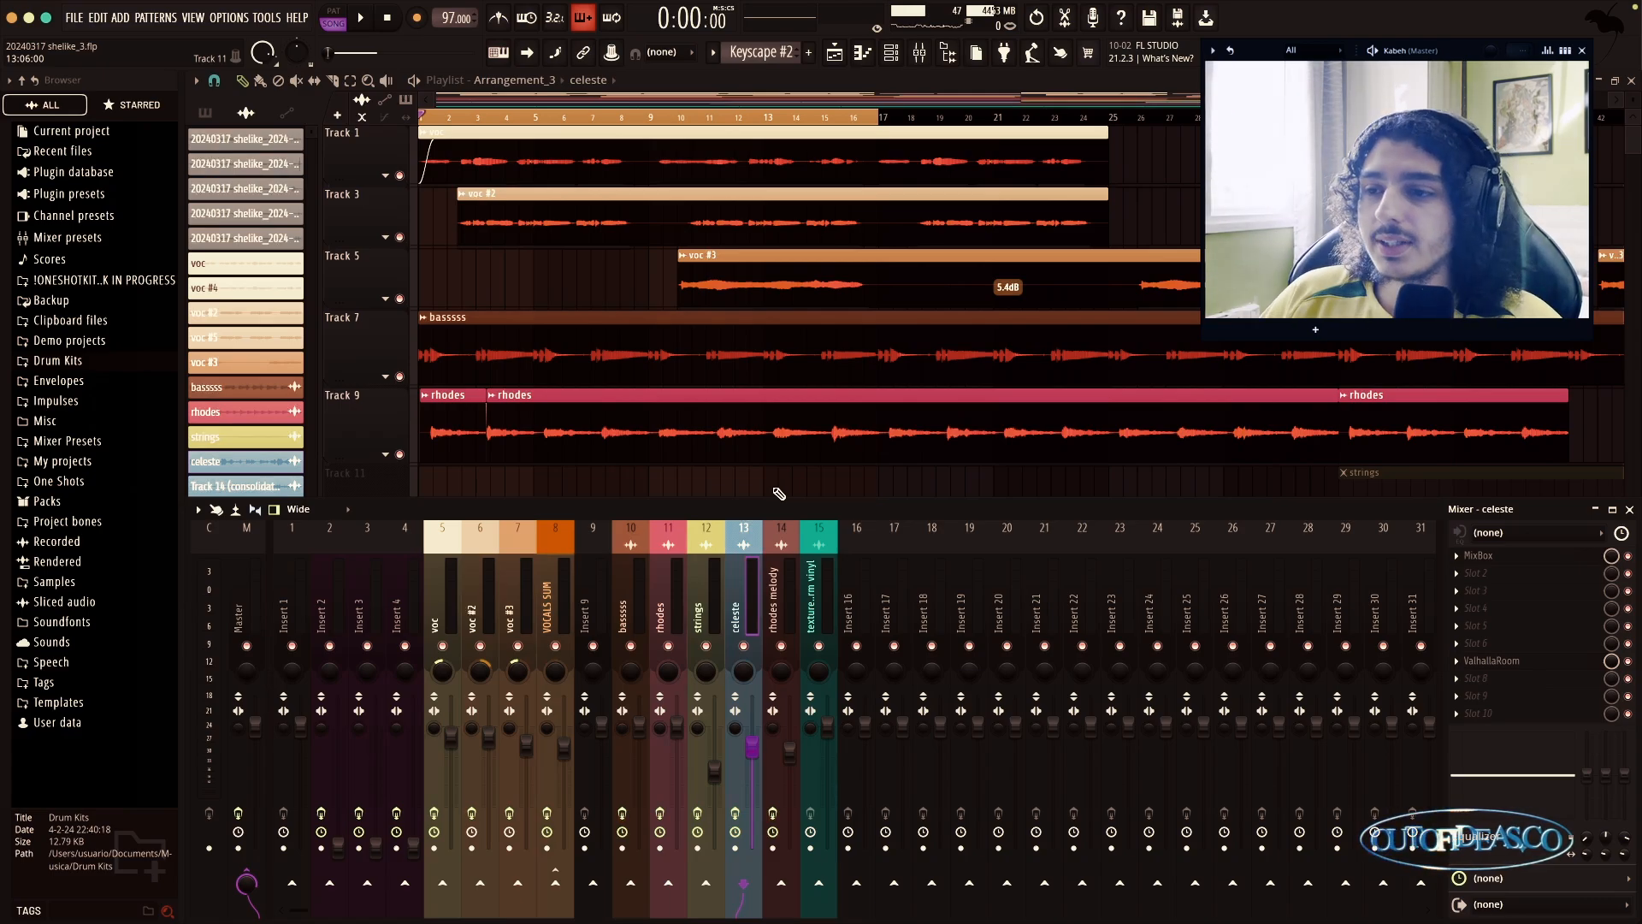
key("F9")
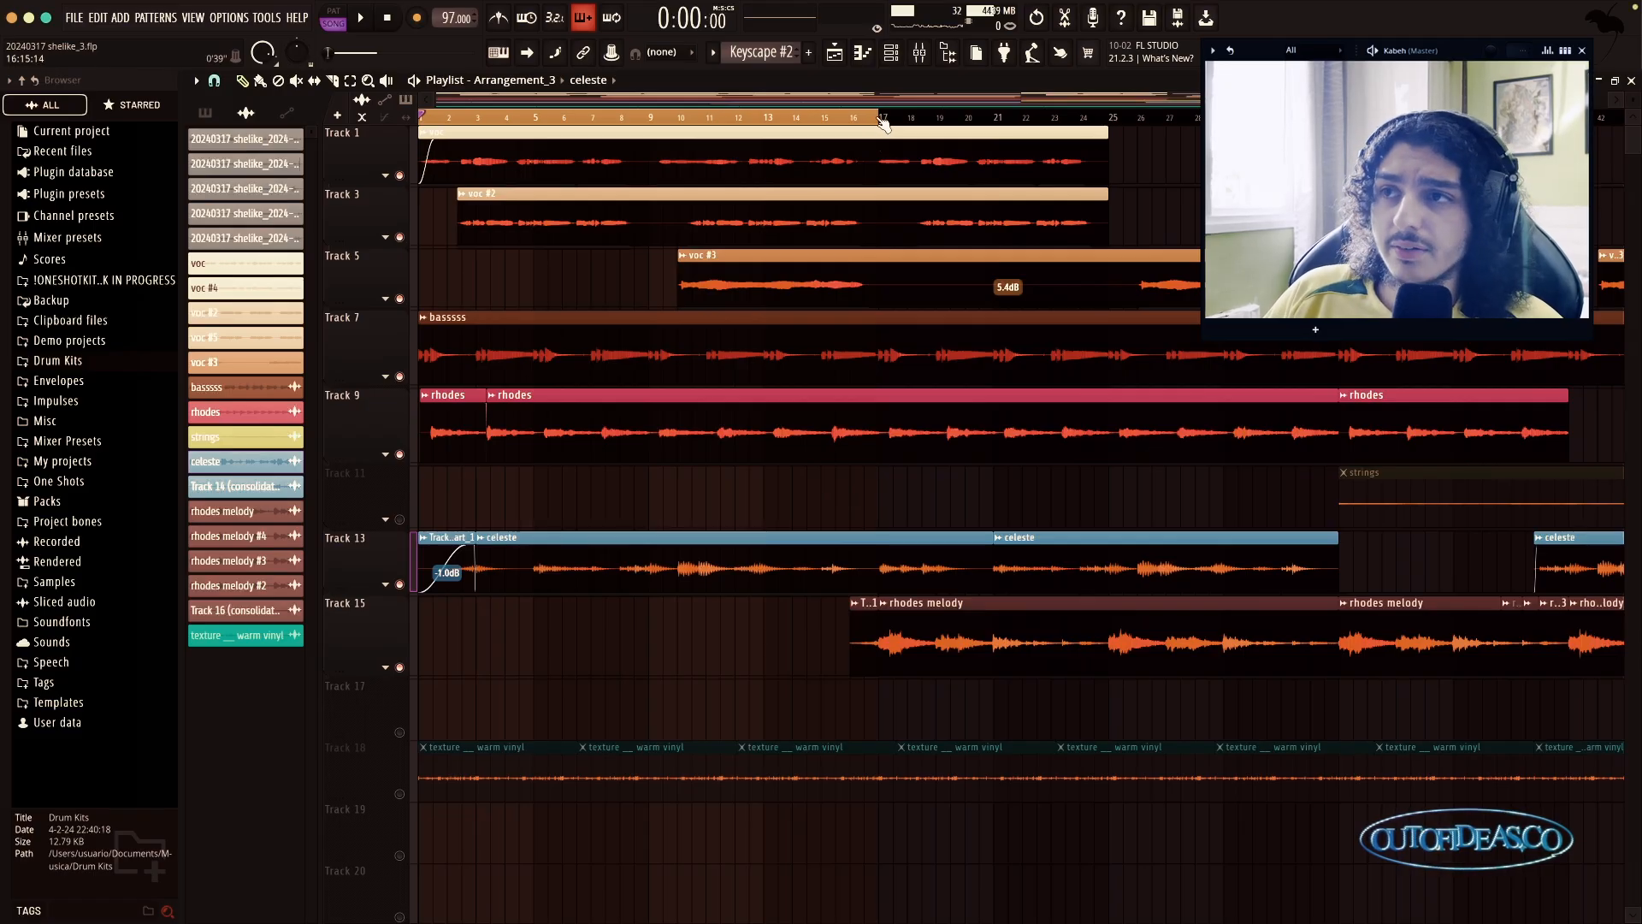
Step: Place the playhead just before bar 17 and expand the group of rhodes melody track 15
left_click(880, 122)
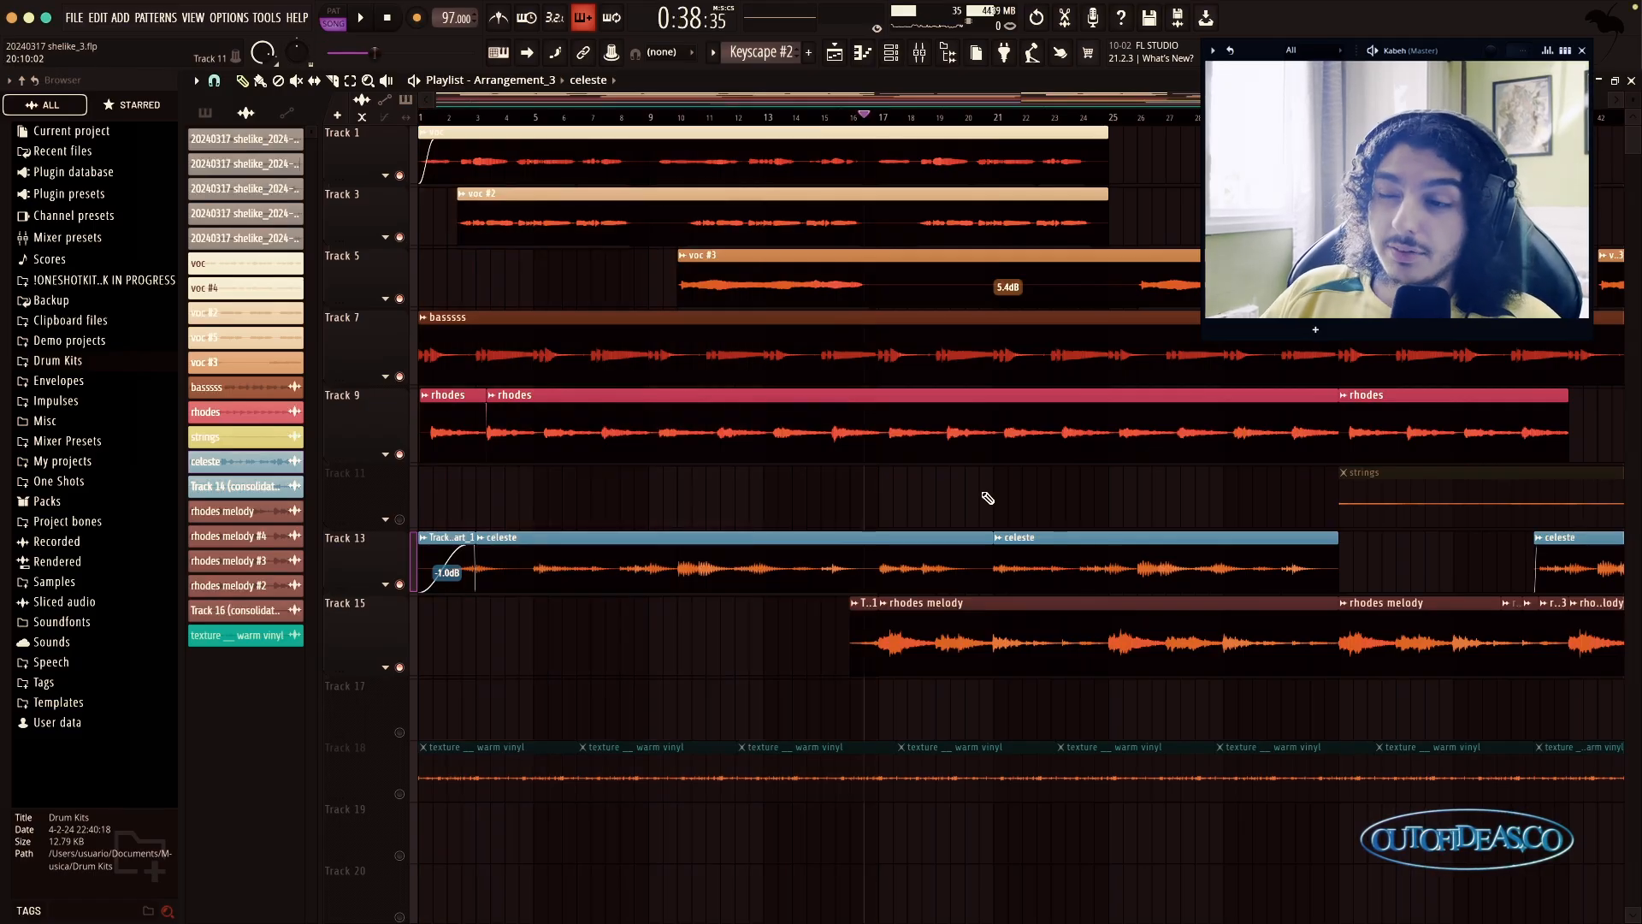
left_click(893, 52)
left_click(309, 83)
left_click(326, 146)
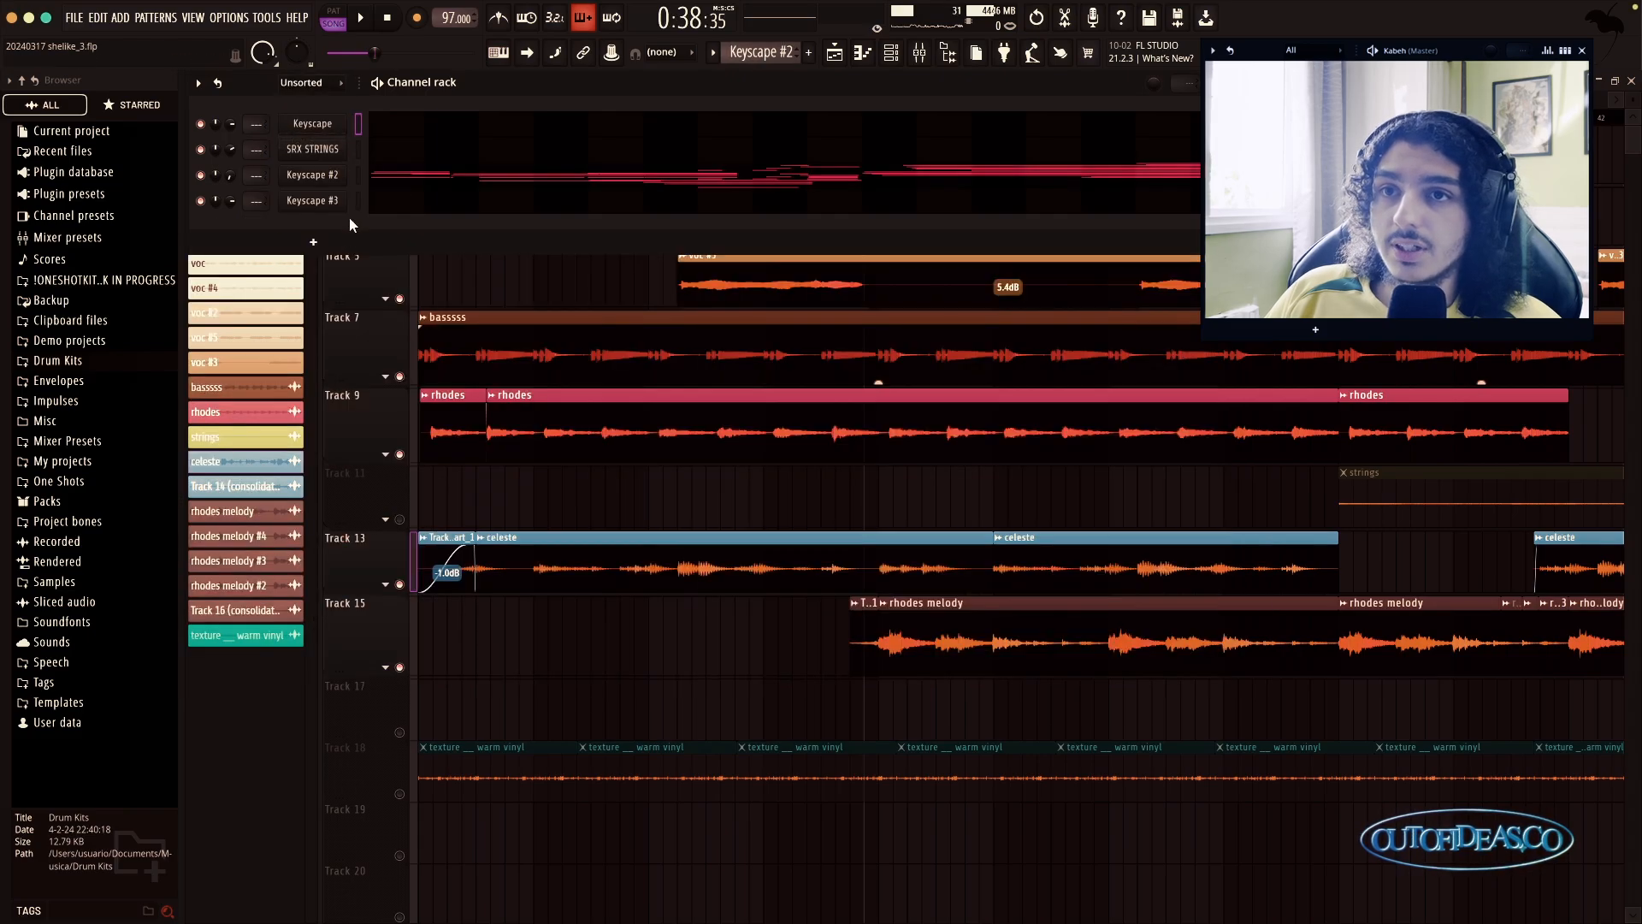
left_click(385, 667)
Step: View the Rhodes - Classic Suitcase Shimmer patch in the Keyscape #3 instrument, and close the plugin and channel rack
left_click(892, 53)
left_click(325, 201)
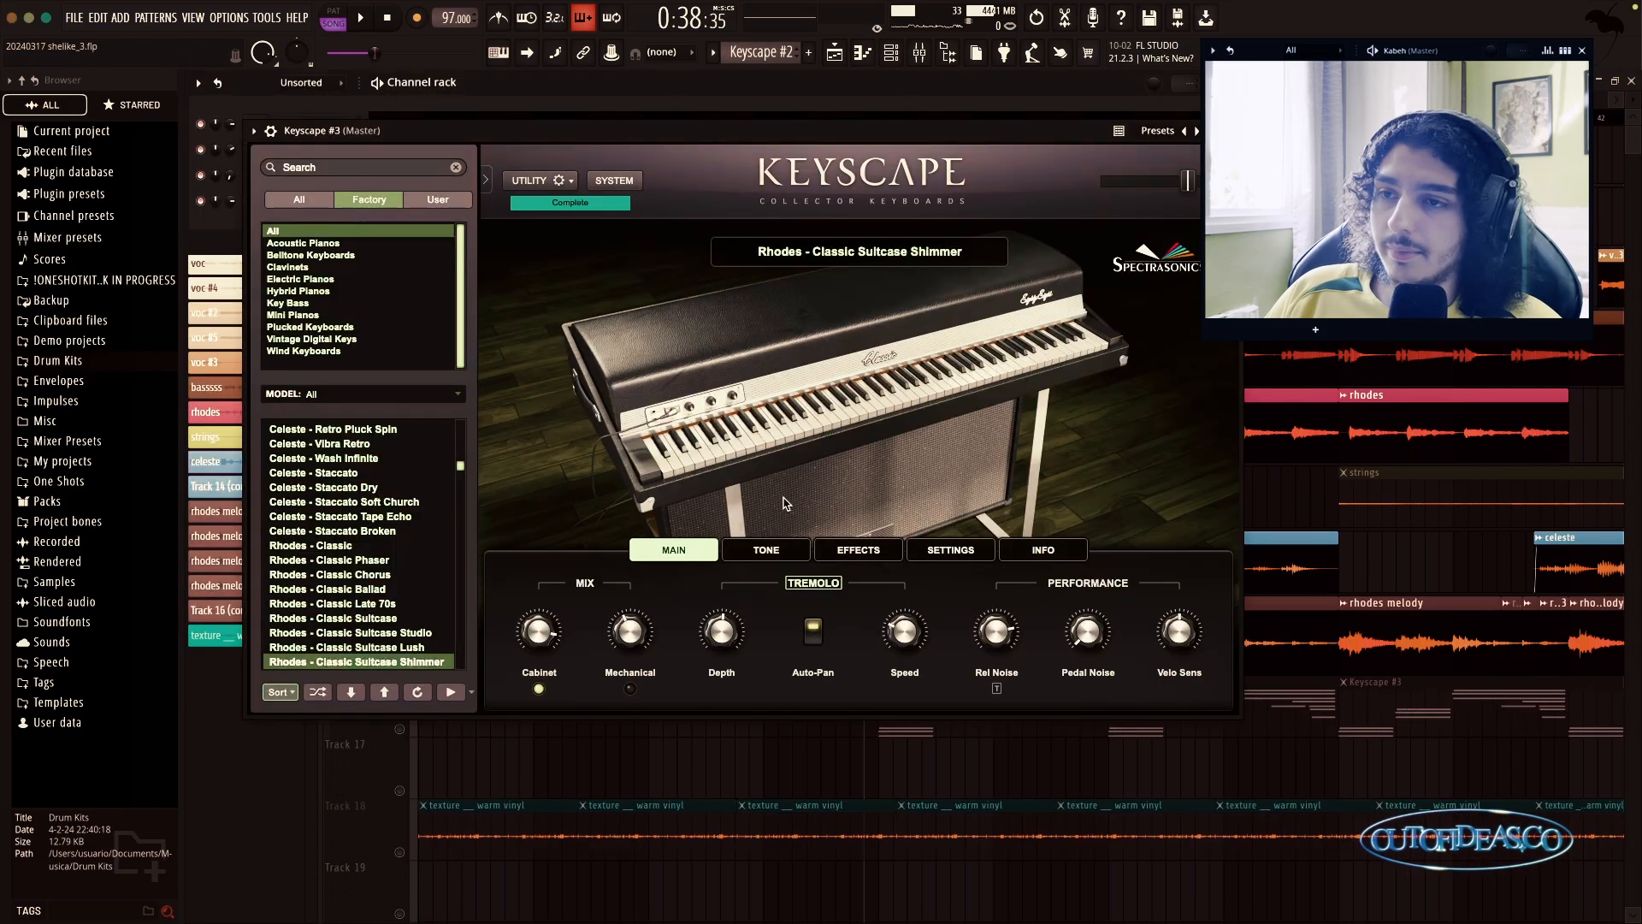
scroll(330, 559, "down", 3)
left_click(1228, 131)
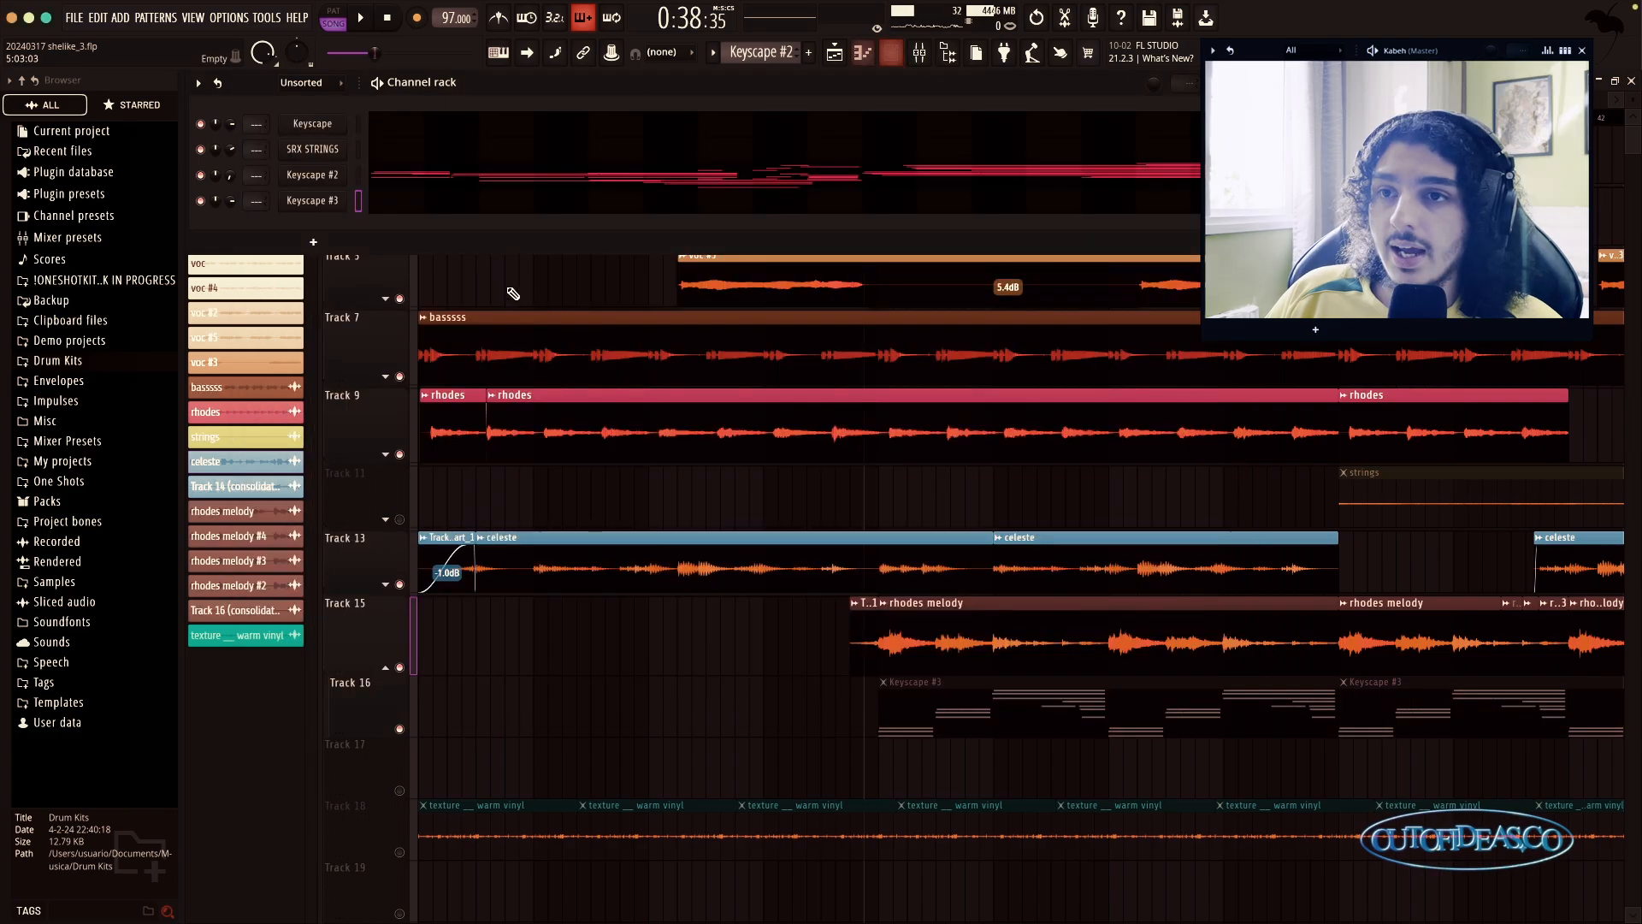
left_click(691, 575)
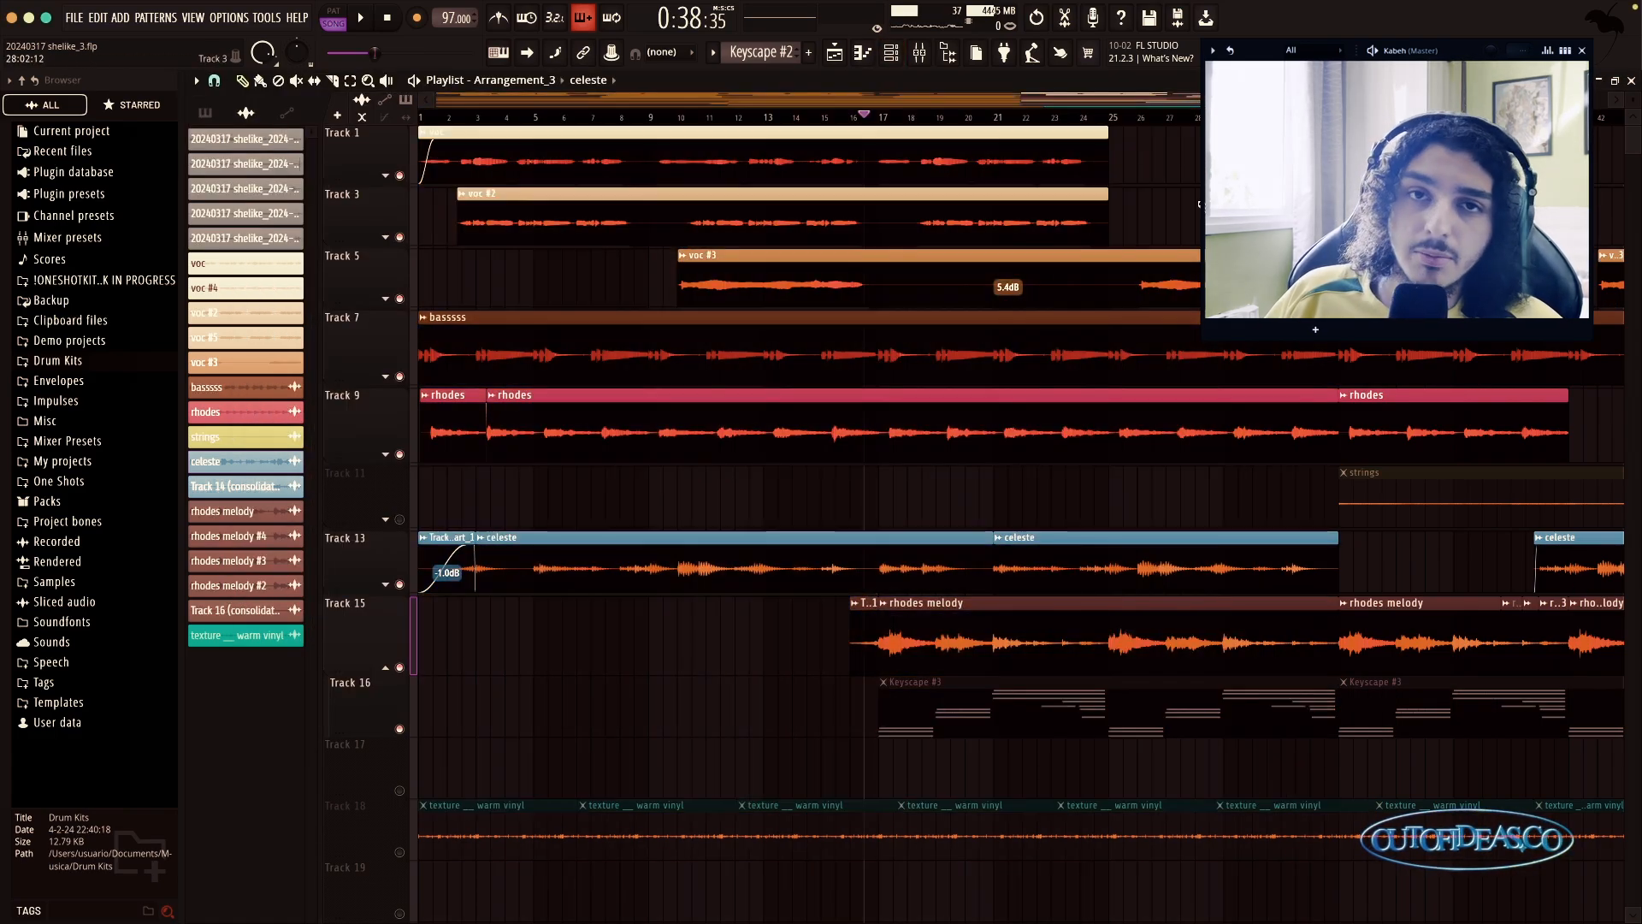
Step: Unmute the Keyscape #3 clips on track 16 and view their notes in the piano roll while the song plays
left_click_drag(471, 94, 701, 96)
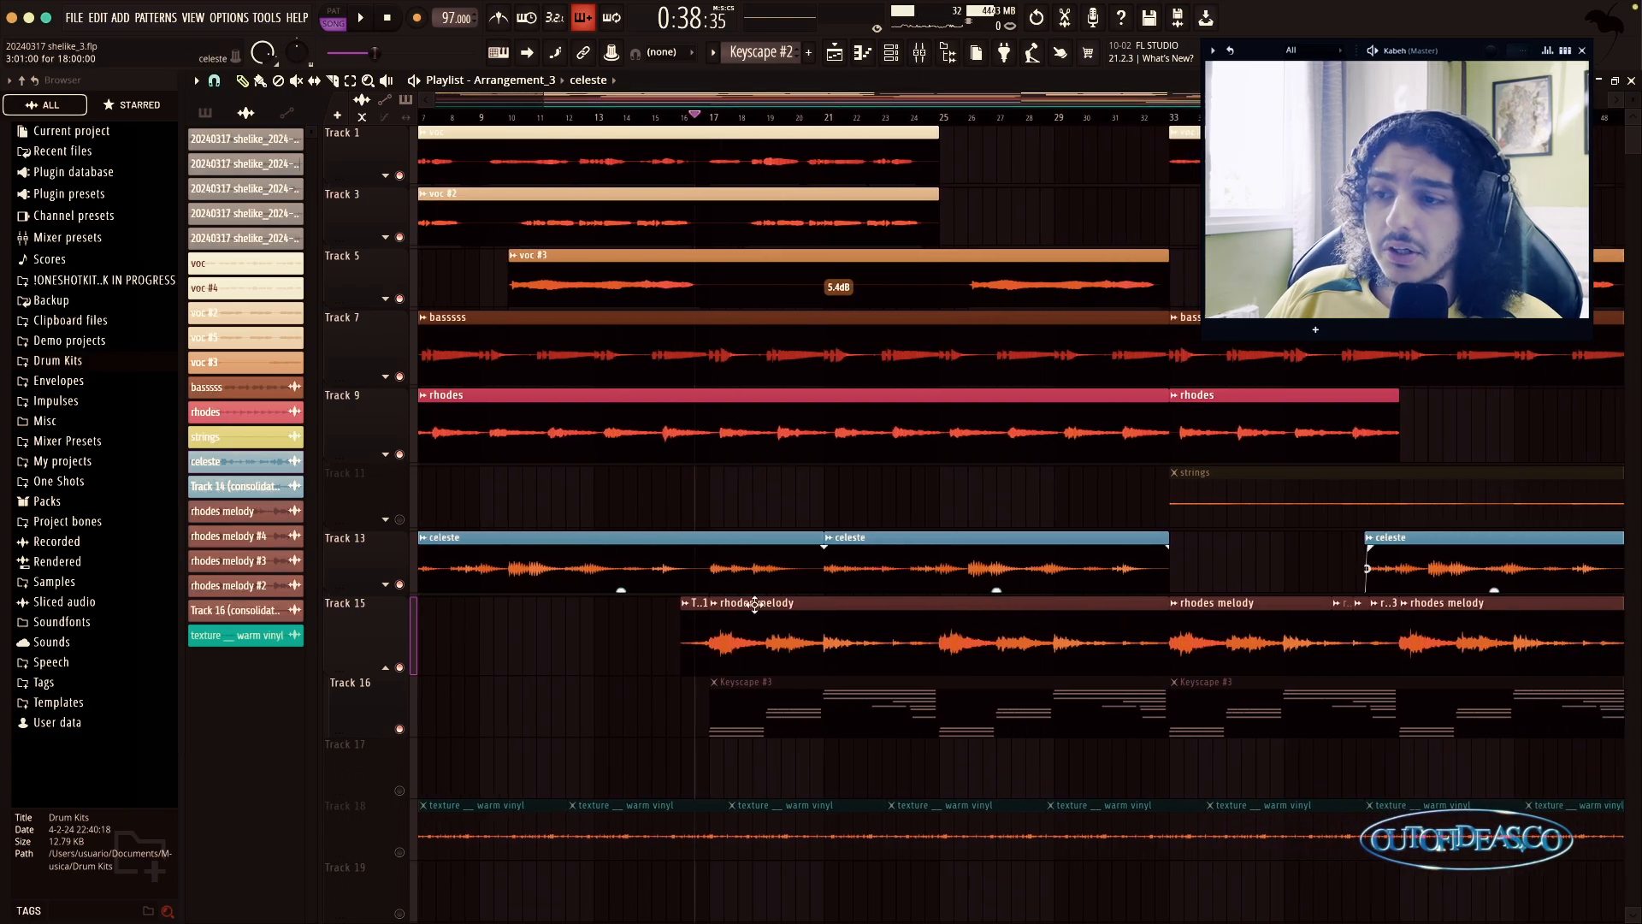
double_click(774, 729)
key("space")
key("F6")
double_click(788, 690)
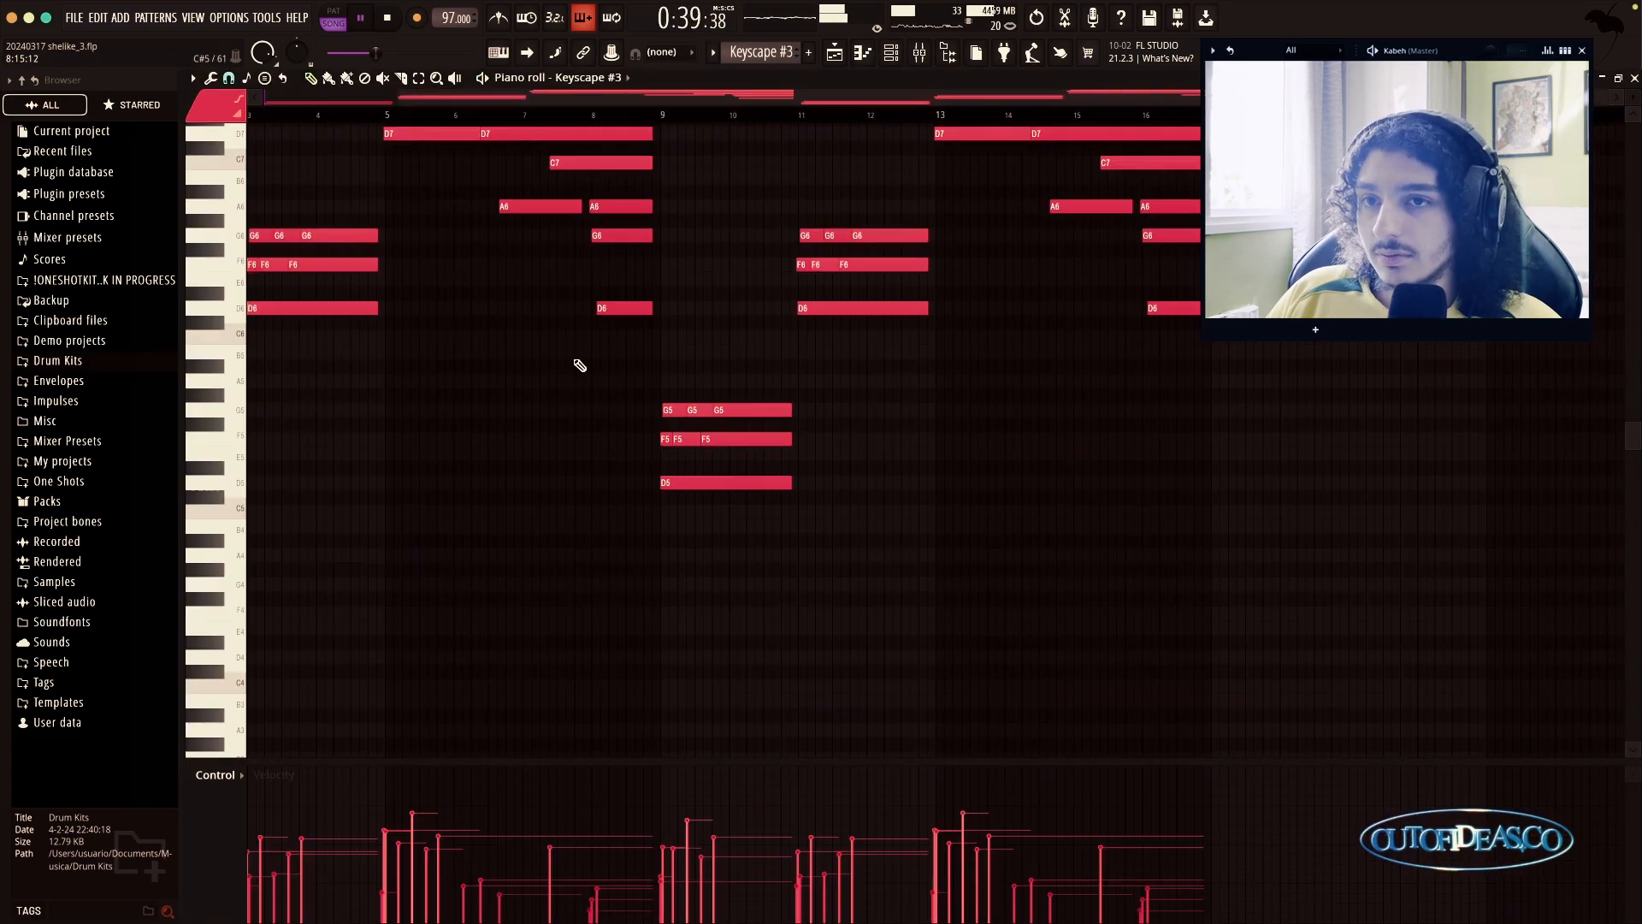
left_click_drag(565, 97, 432, 96)
scroll(444, 315, "up", 1)
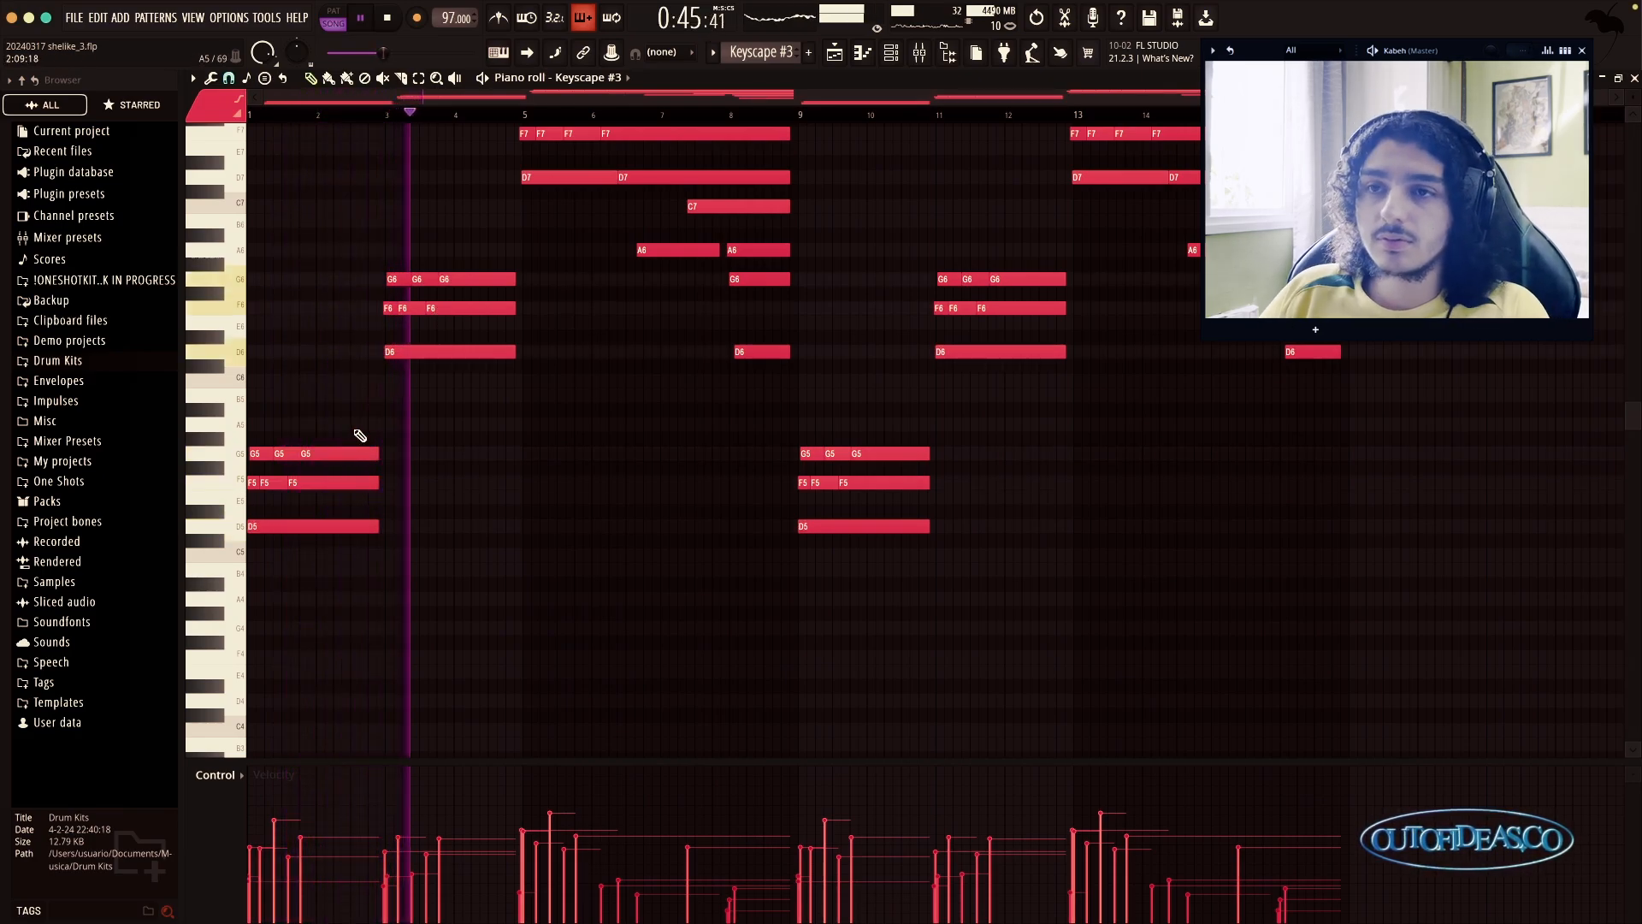
scroll(364, 432, "up", 1)
left_click_drag(495, 157, 792, 382)
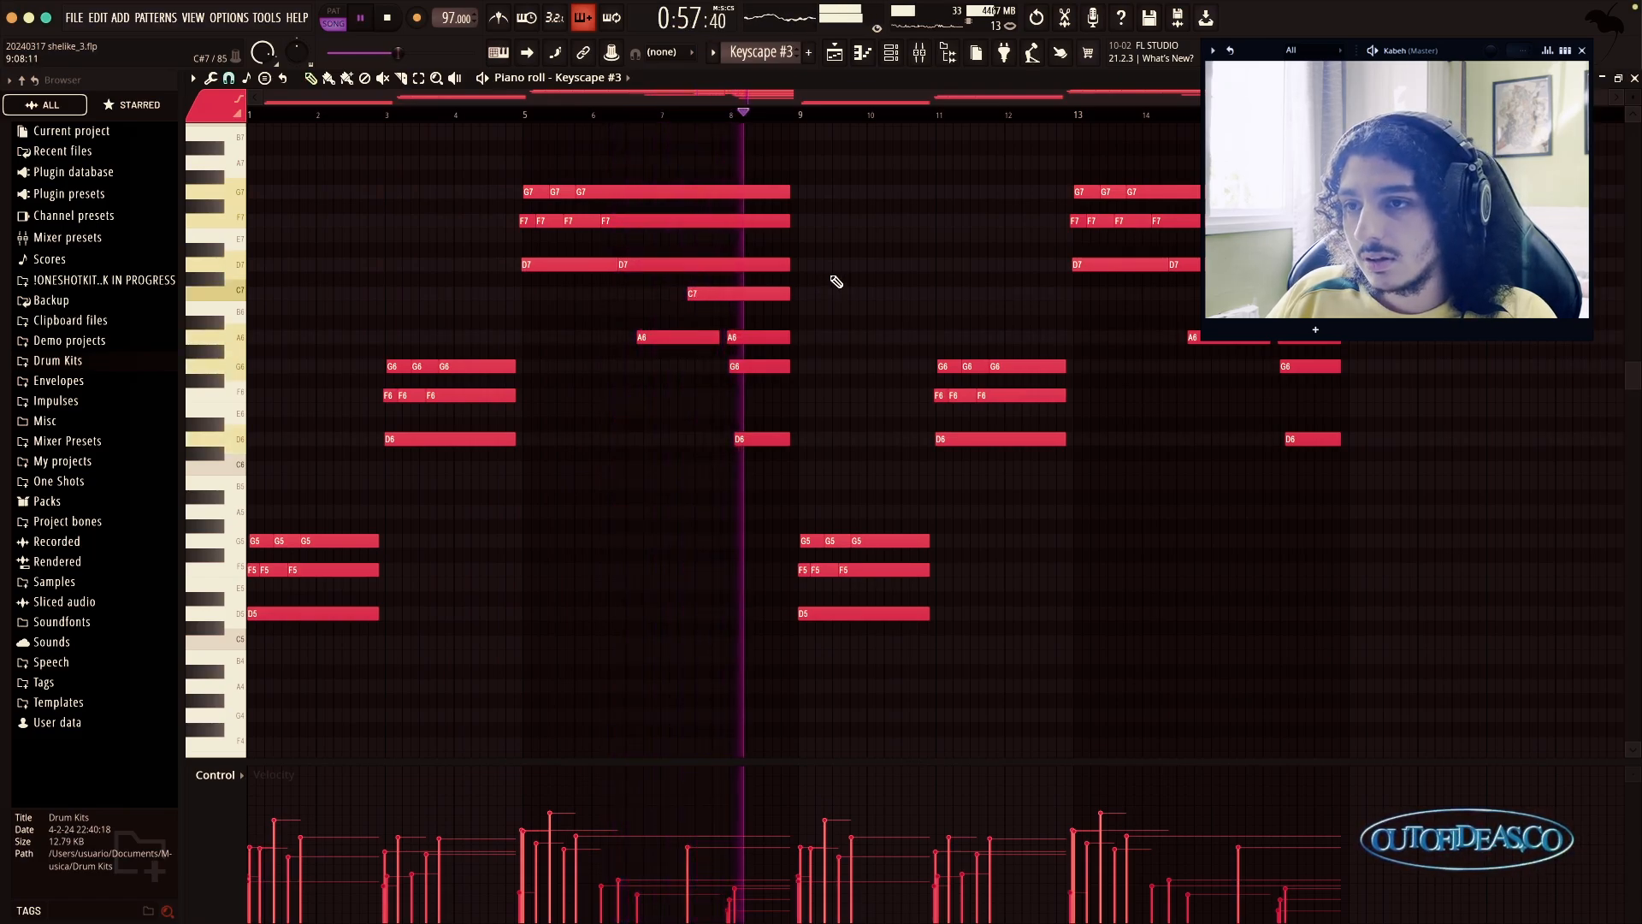
Step: Return to the playlist and follow the rhodes melody against the other layers during playback
left_click(835, 53)
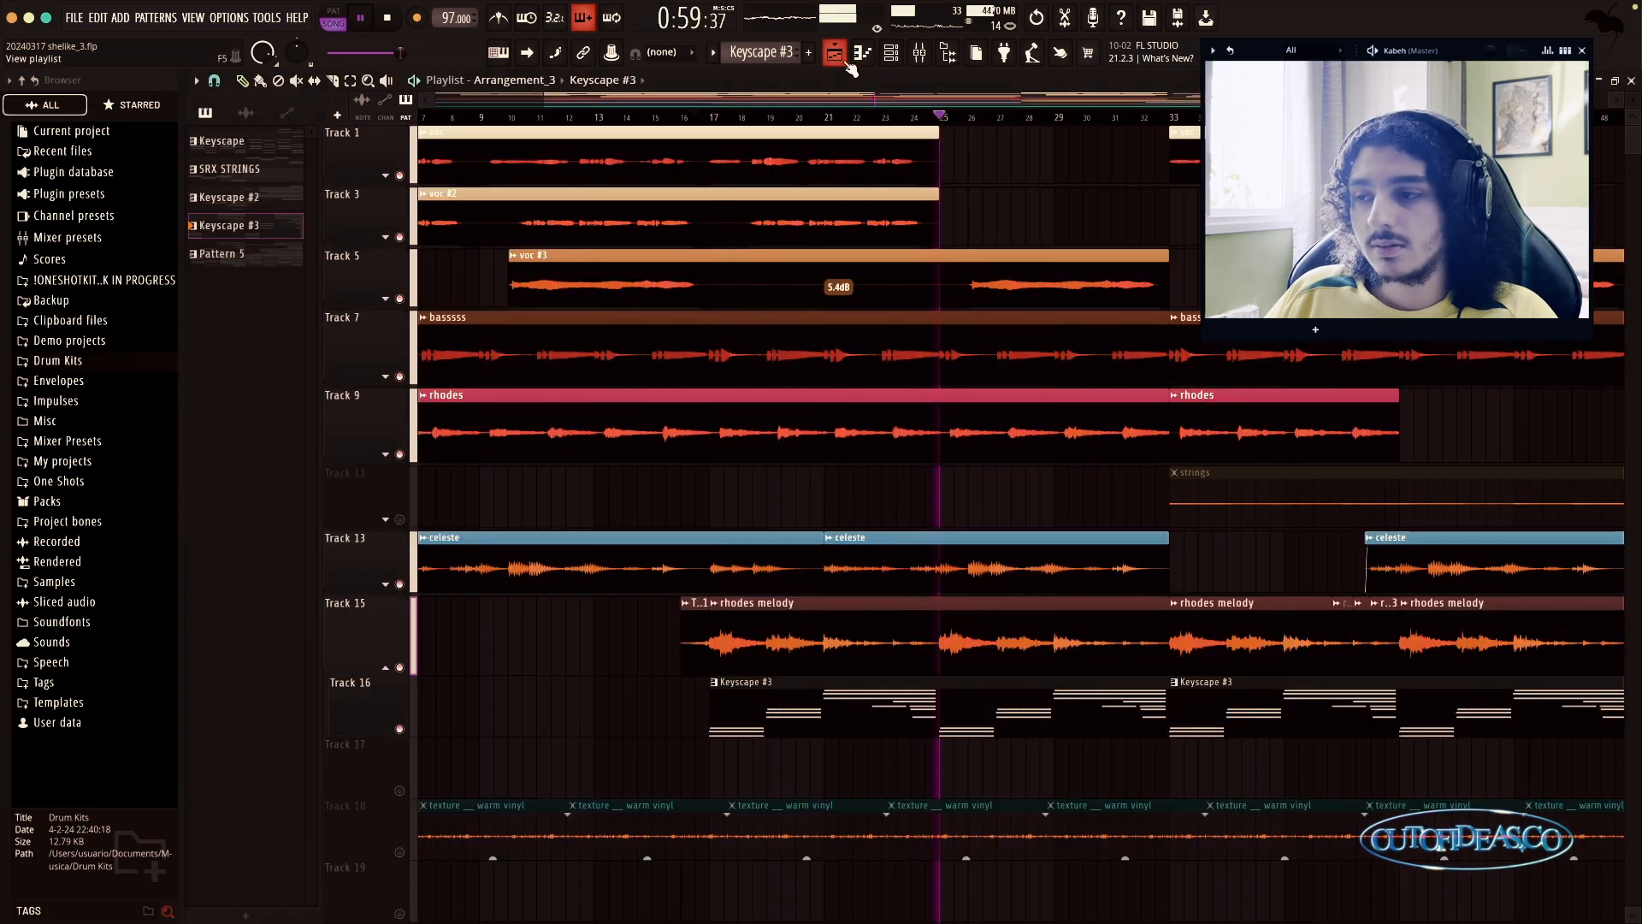
scroll(1066, 569, "up", 1)
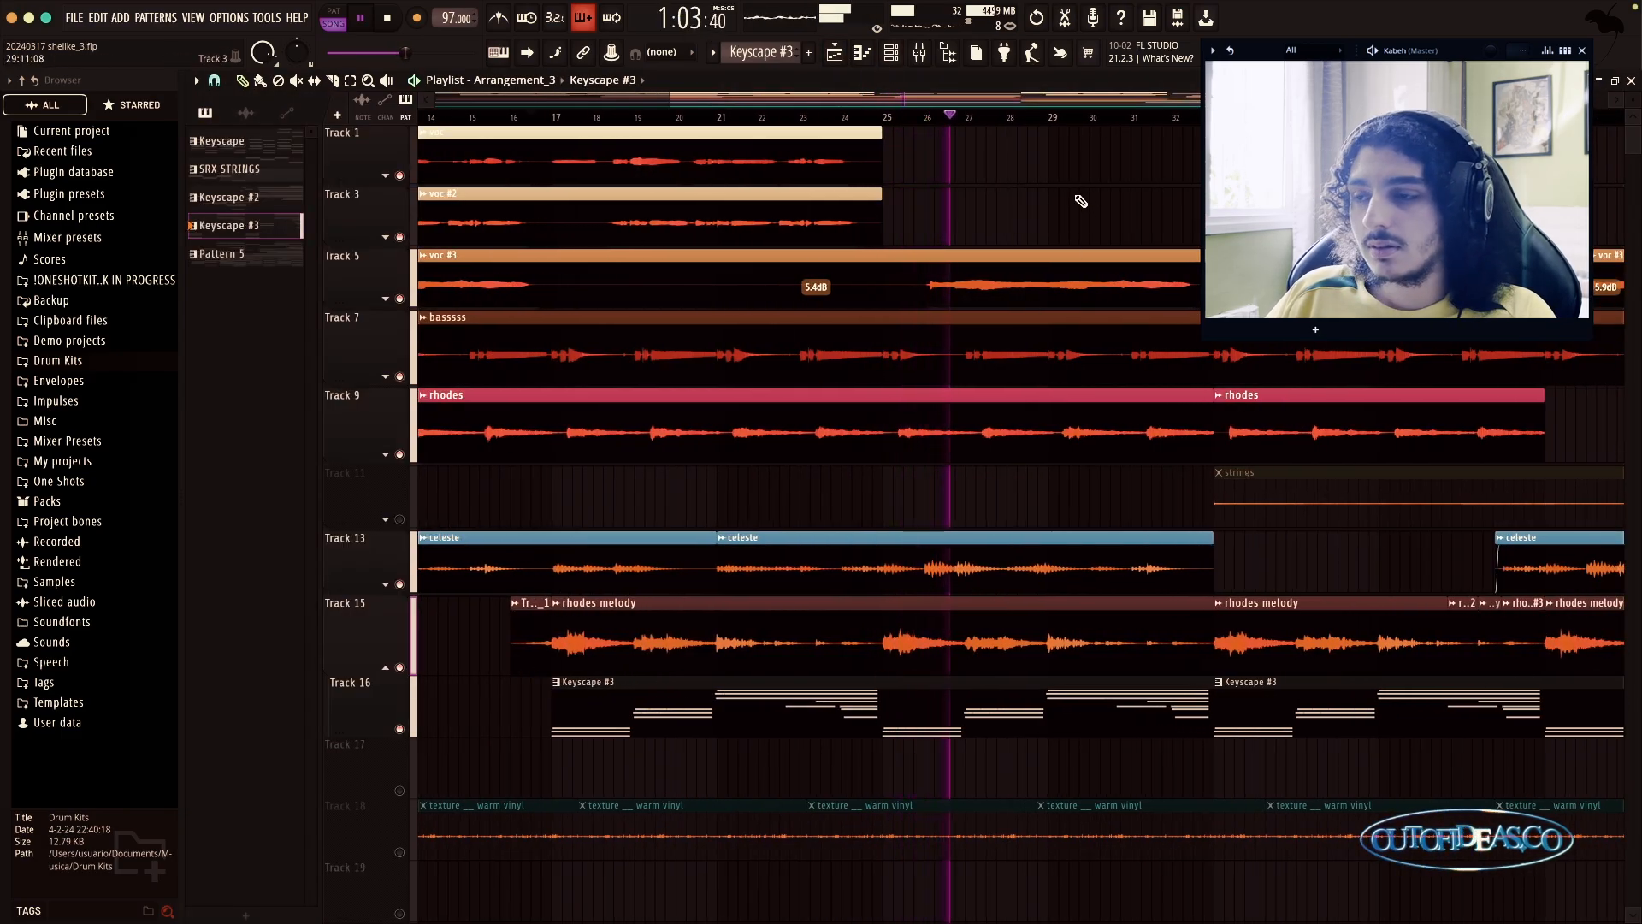
scroll(1091, 222, "down", 2)
scroll(1112, 556, "up", 2)
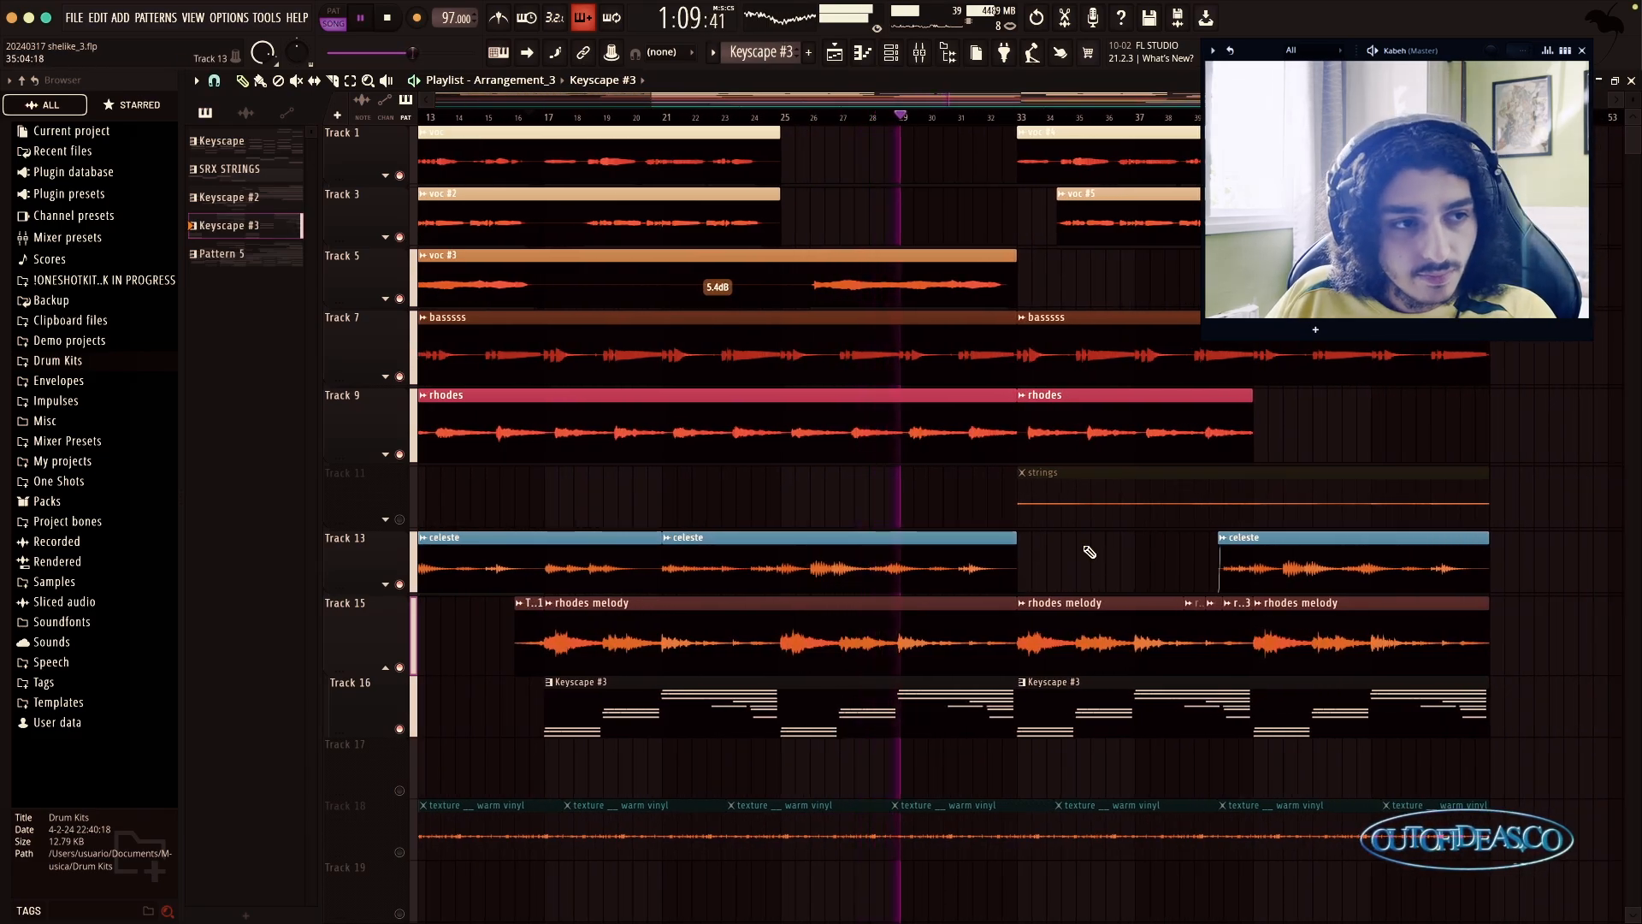
scroll(1094, 553, "up", 2)
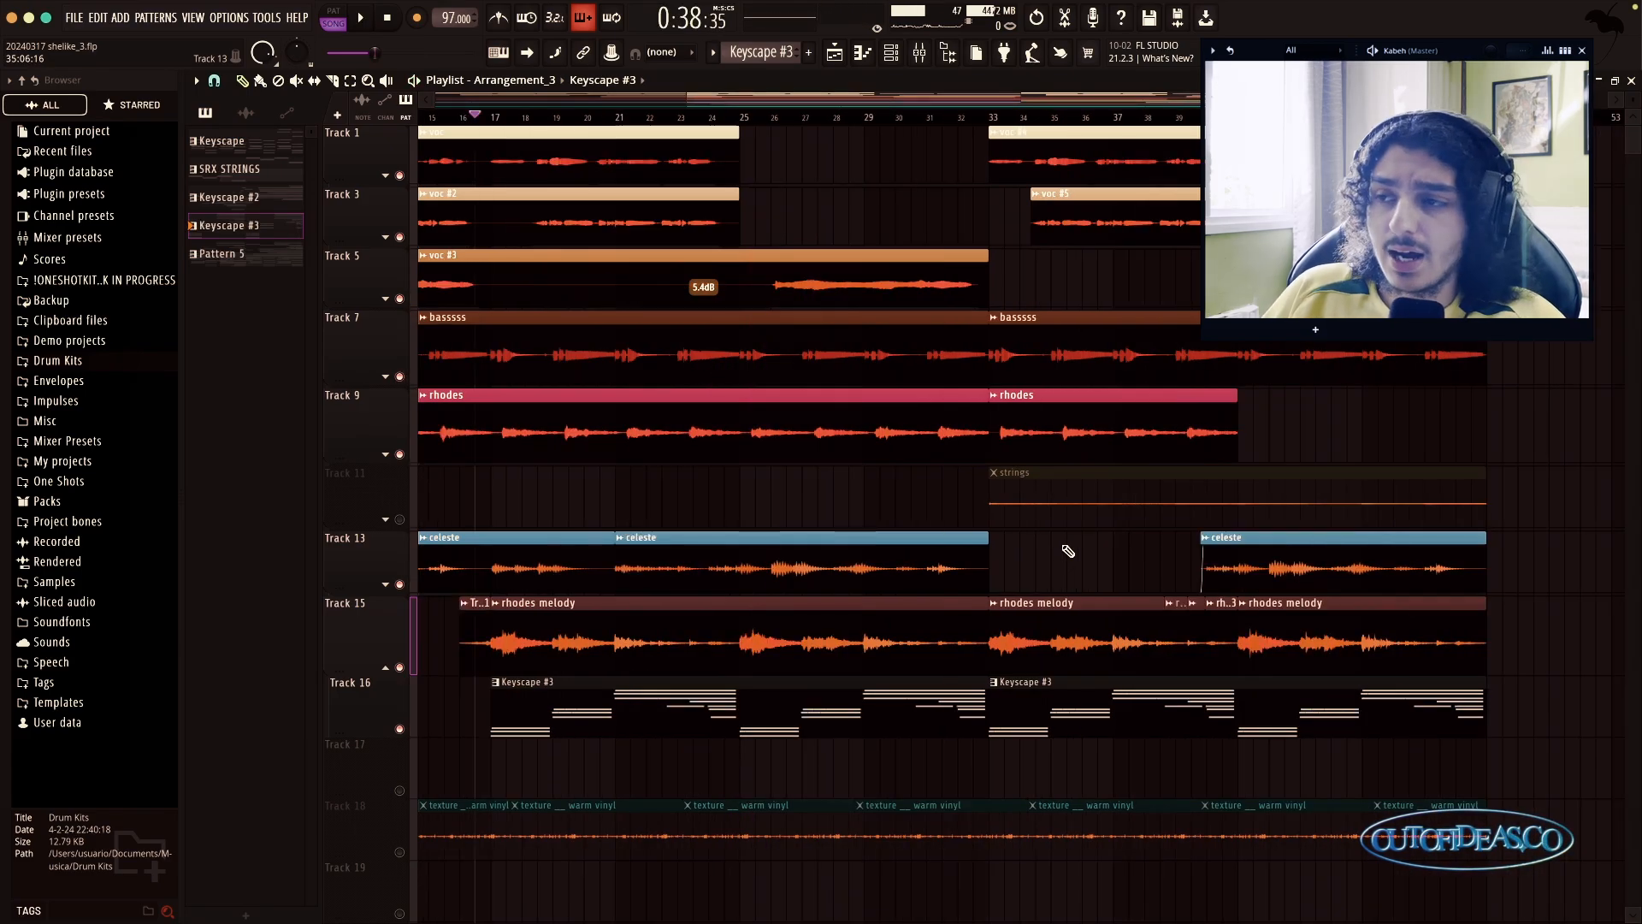
Step: Collapse track 15's group, and unmute strings track 11 with the playhead placed just before bar 33
left_click(386, 668)
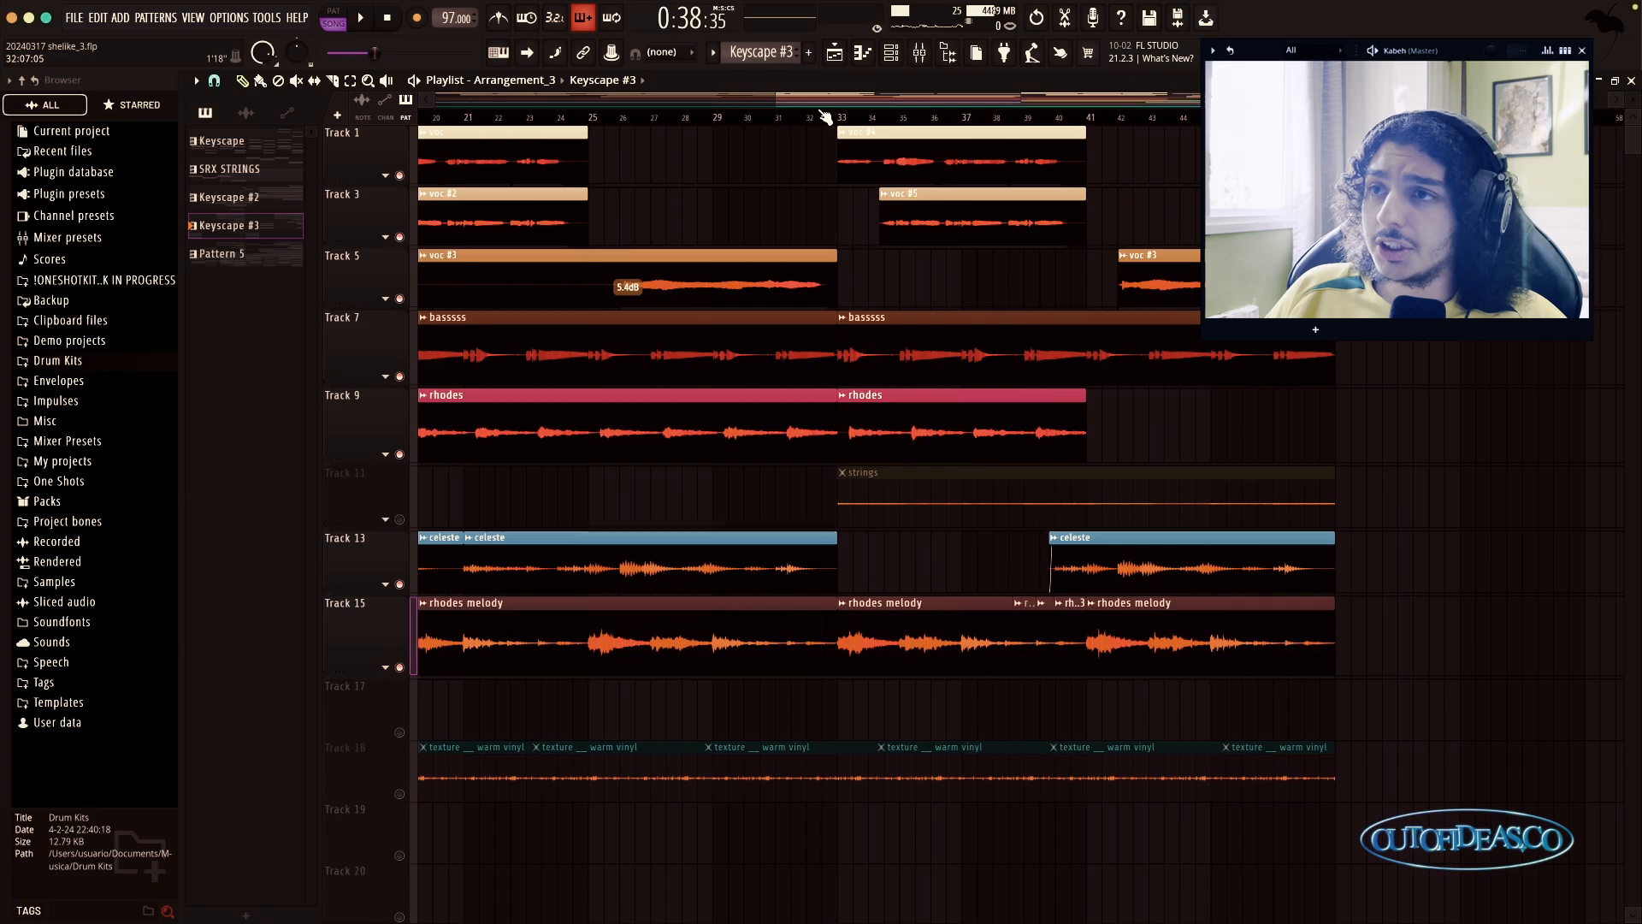
left_click(829, 118)
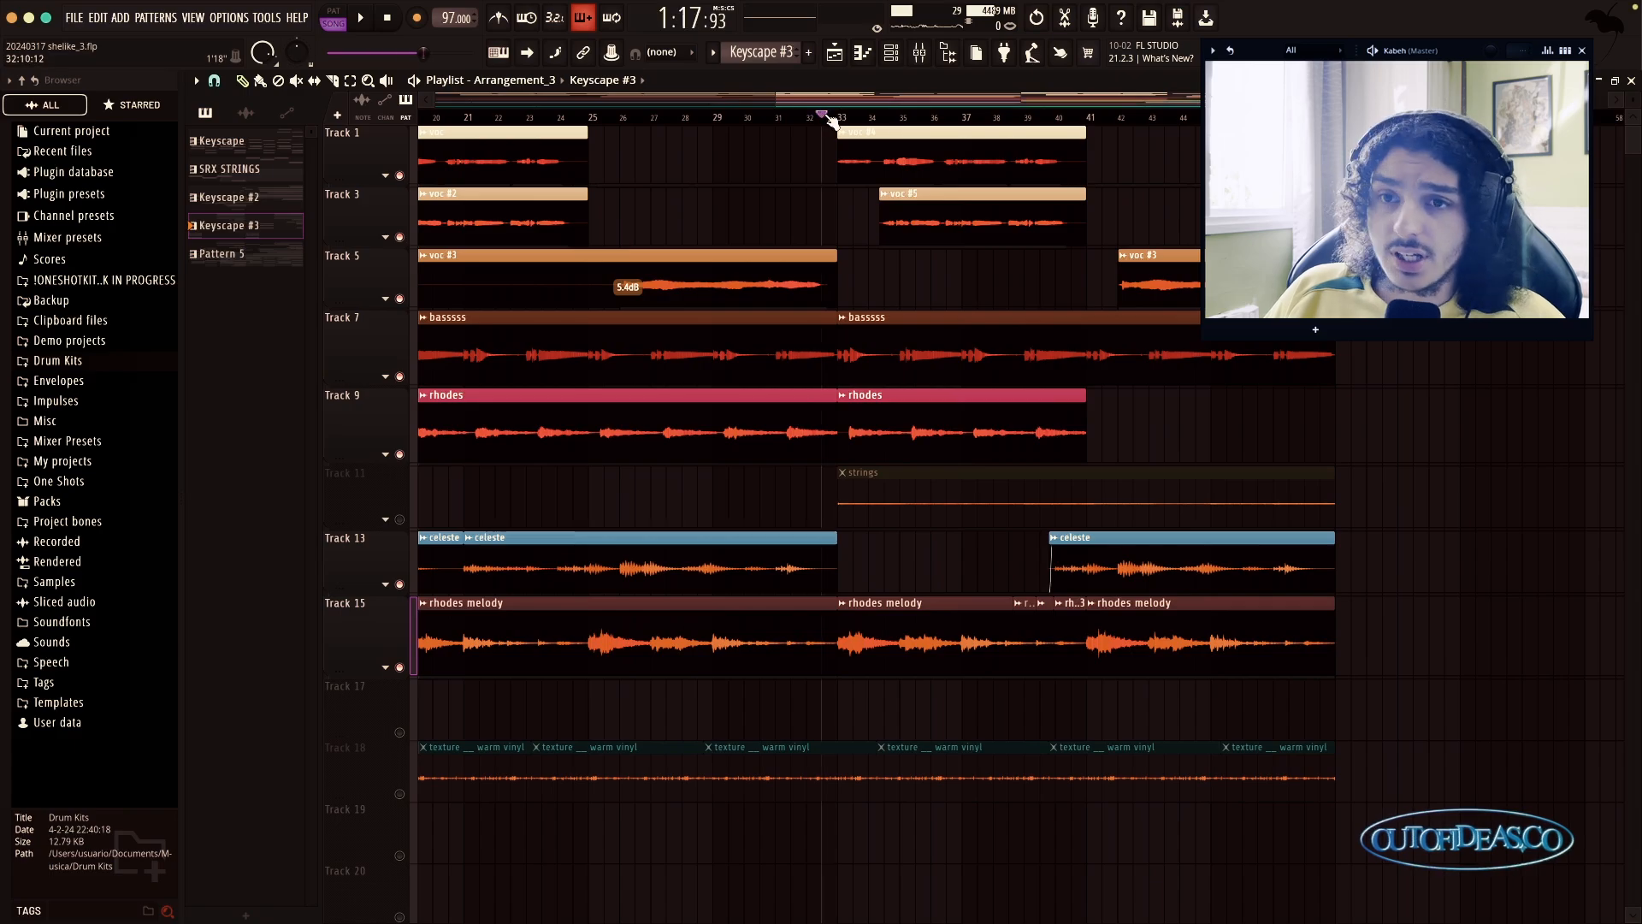
left_click(399, 519)
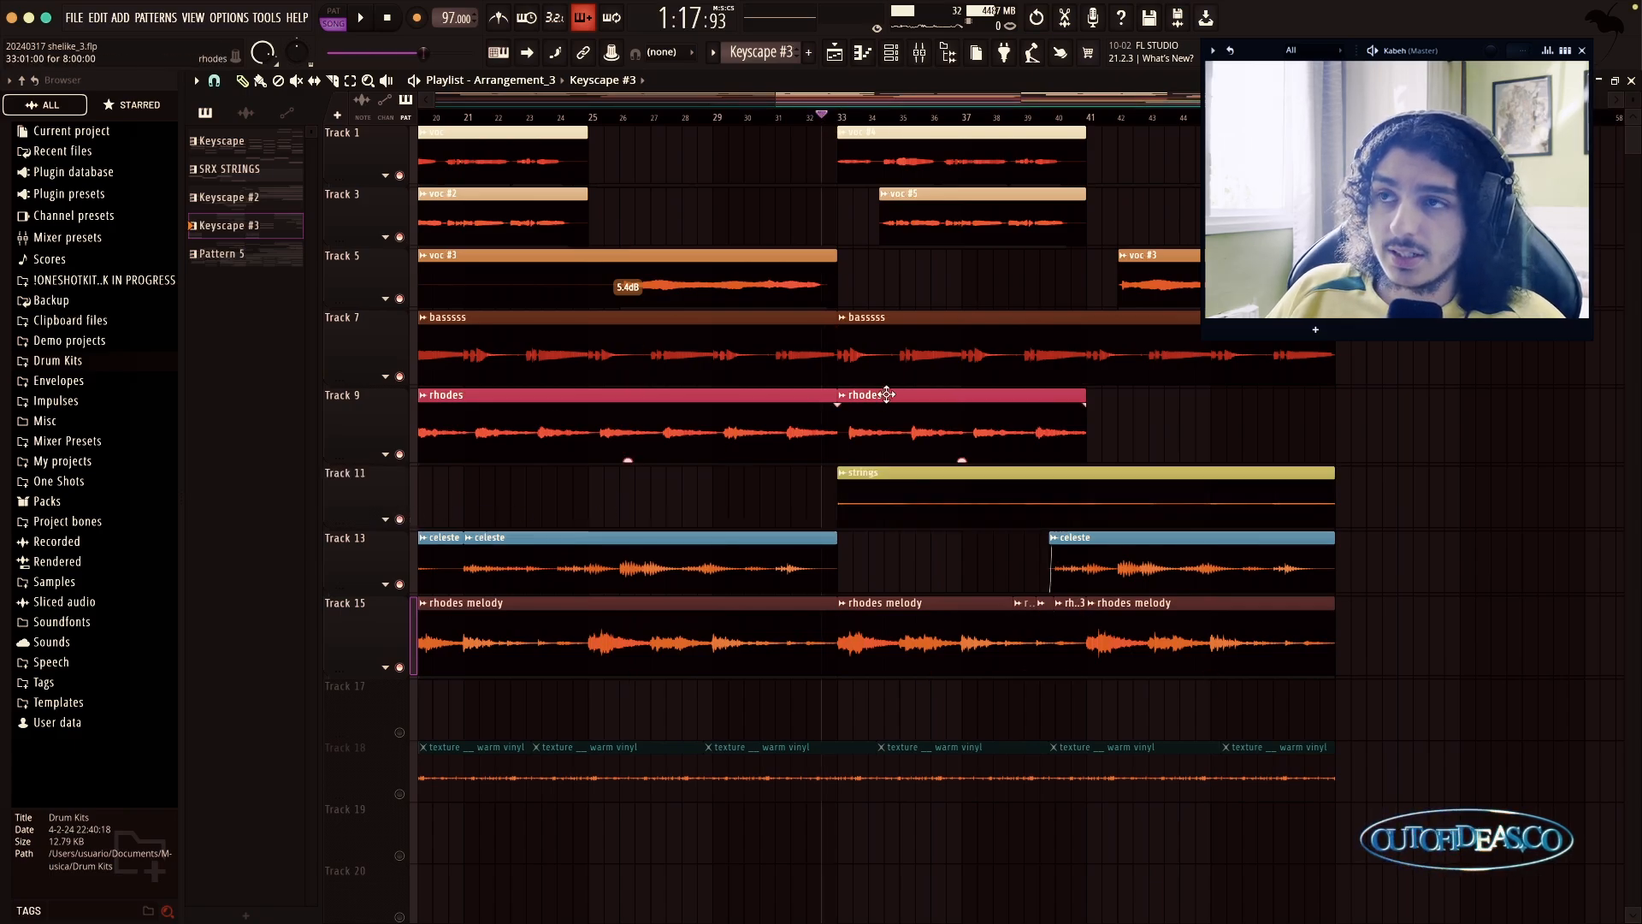
Step: Locate SRX STRINGS in the channel rack, and expand track 11's group to view the strings notes in the piano roll
key("F6")
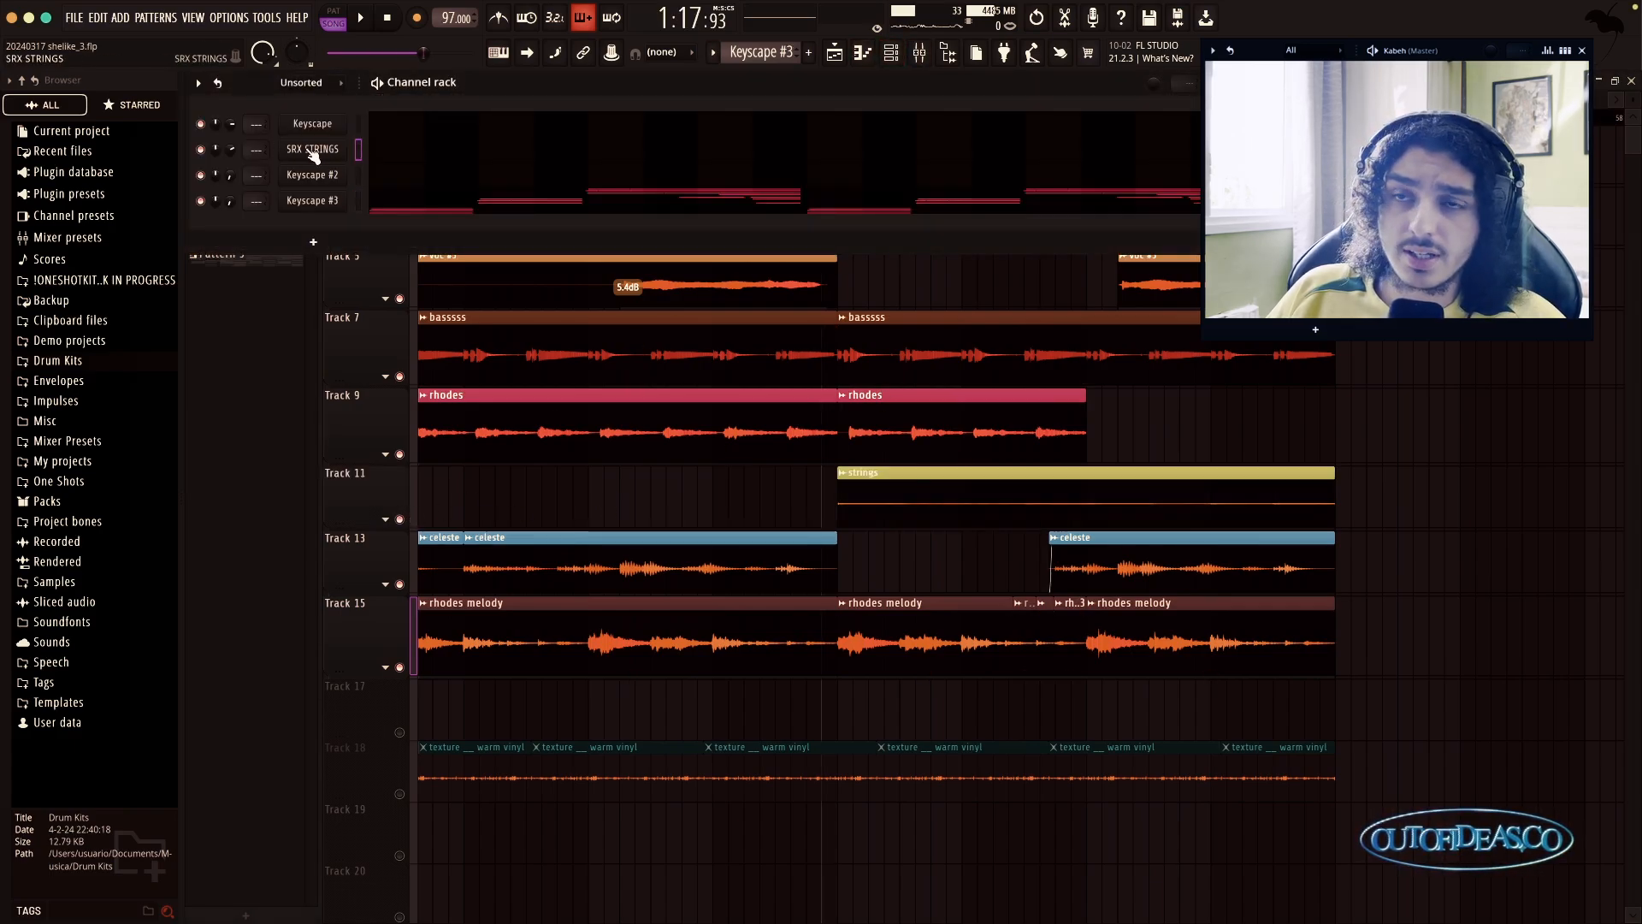
key("F6")
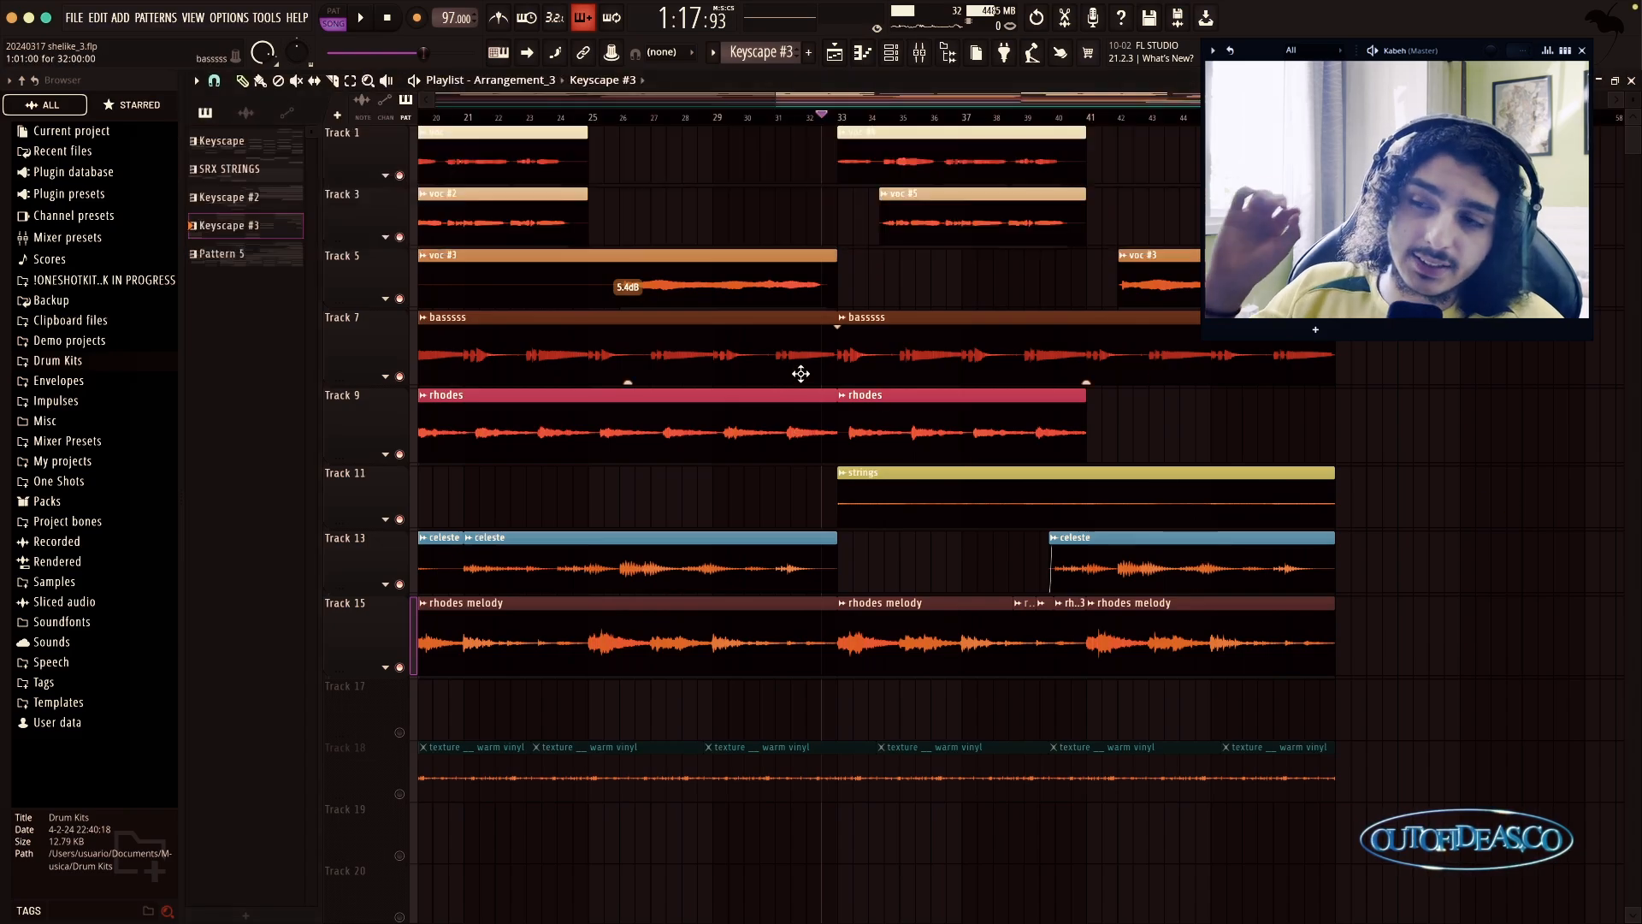
left_click(386, 520)
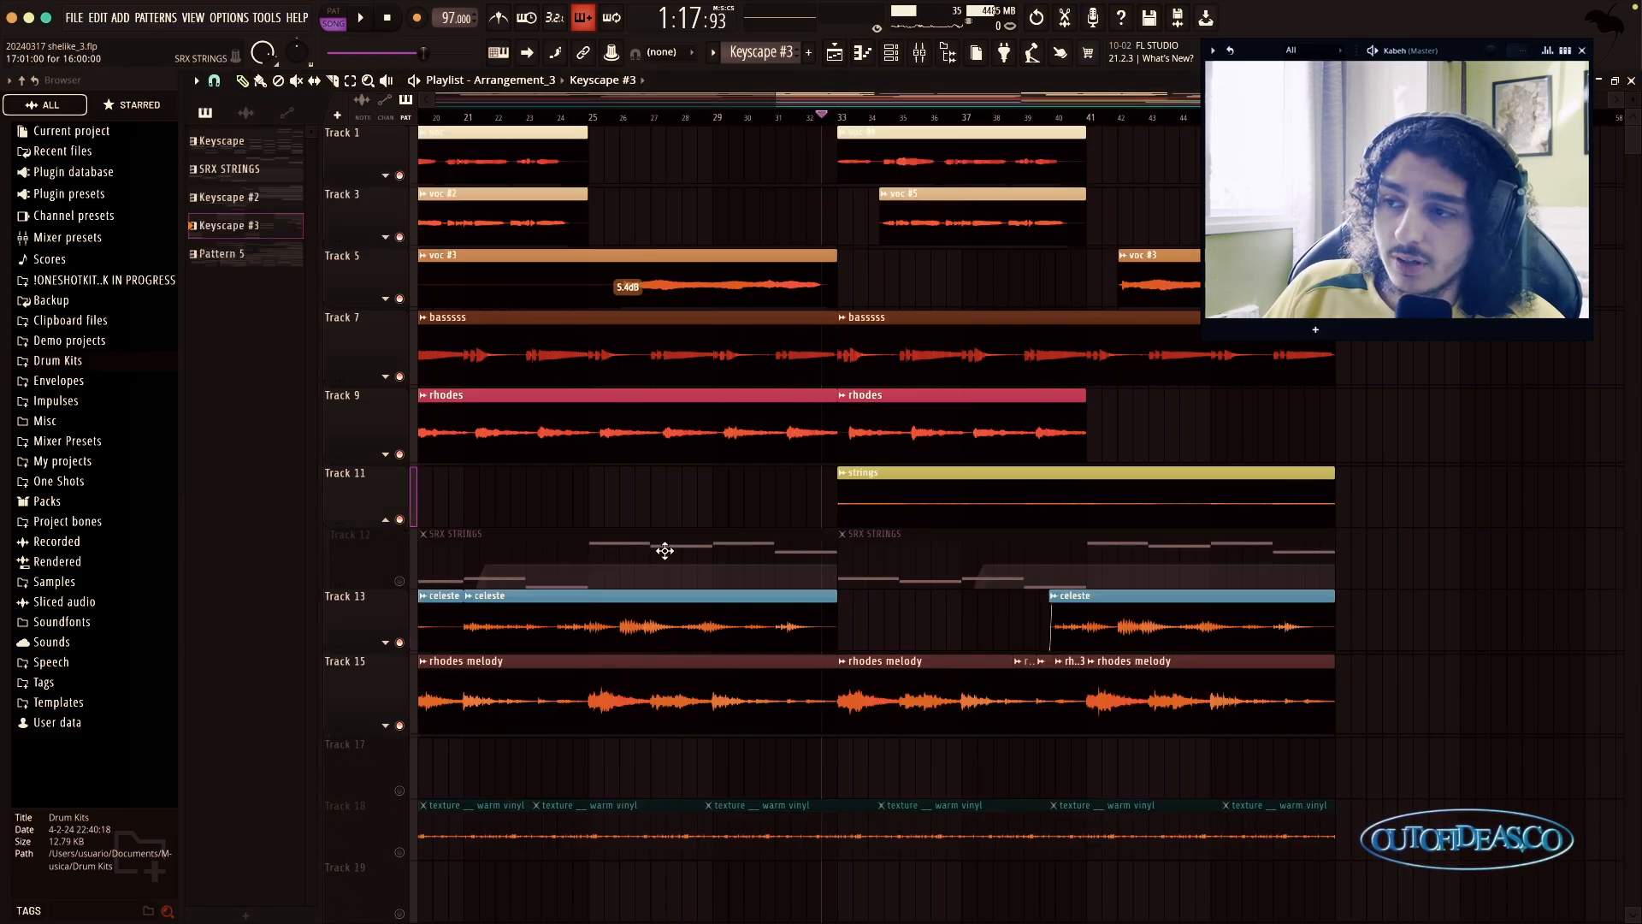
double_click(1012, 582)
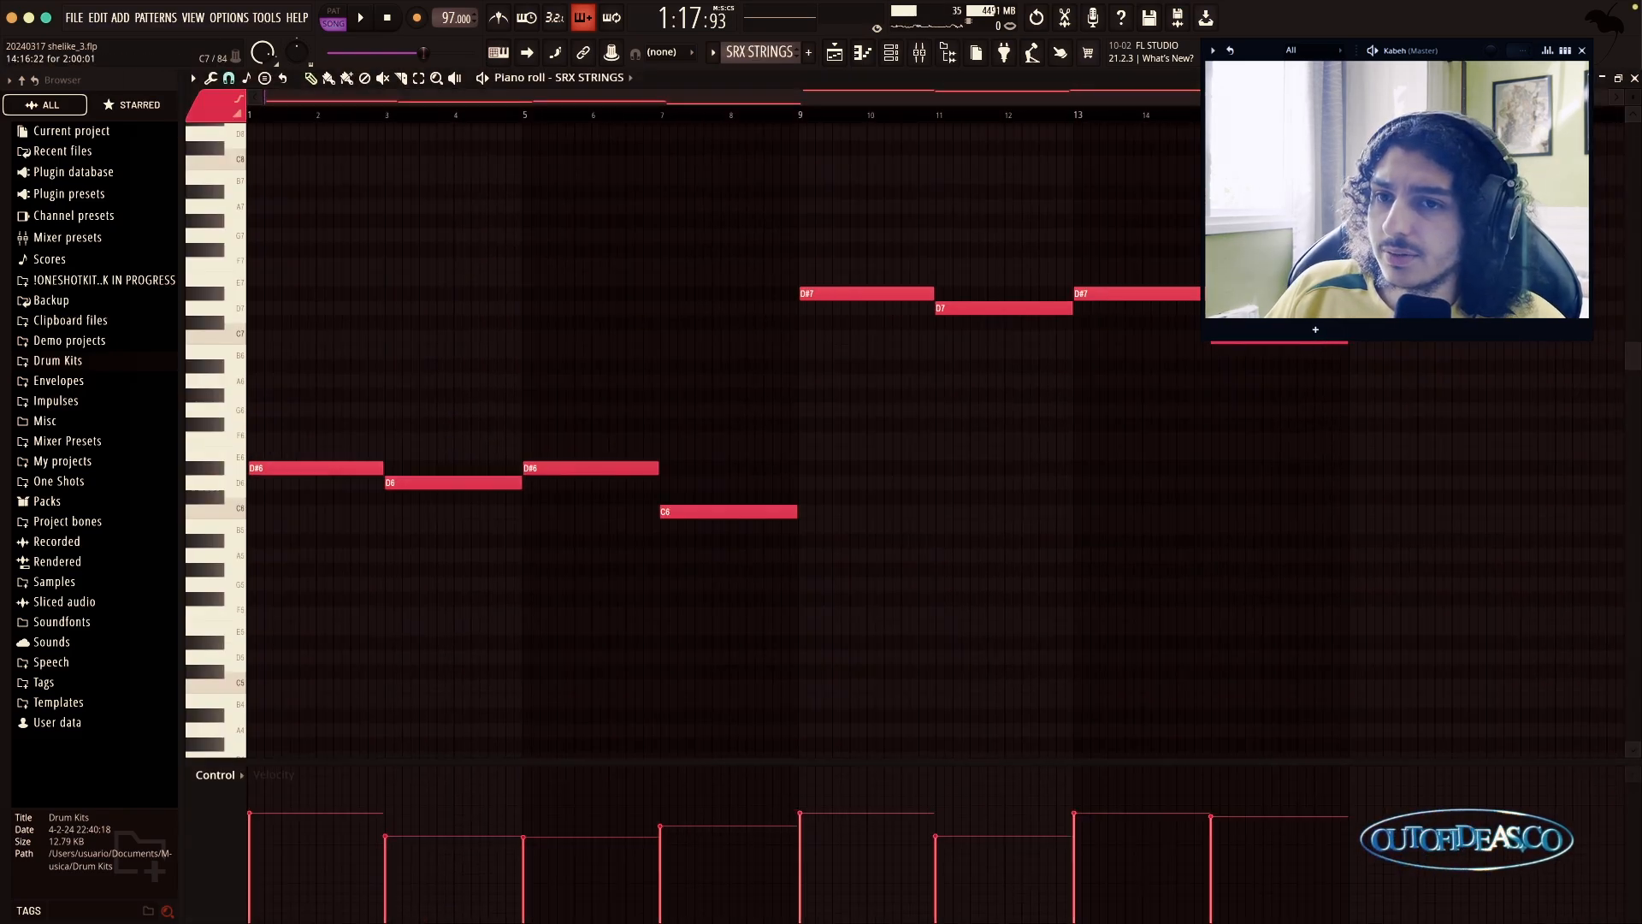
left_click(1635, 79)
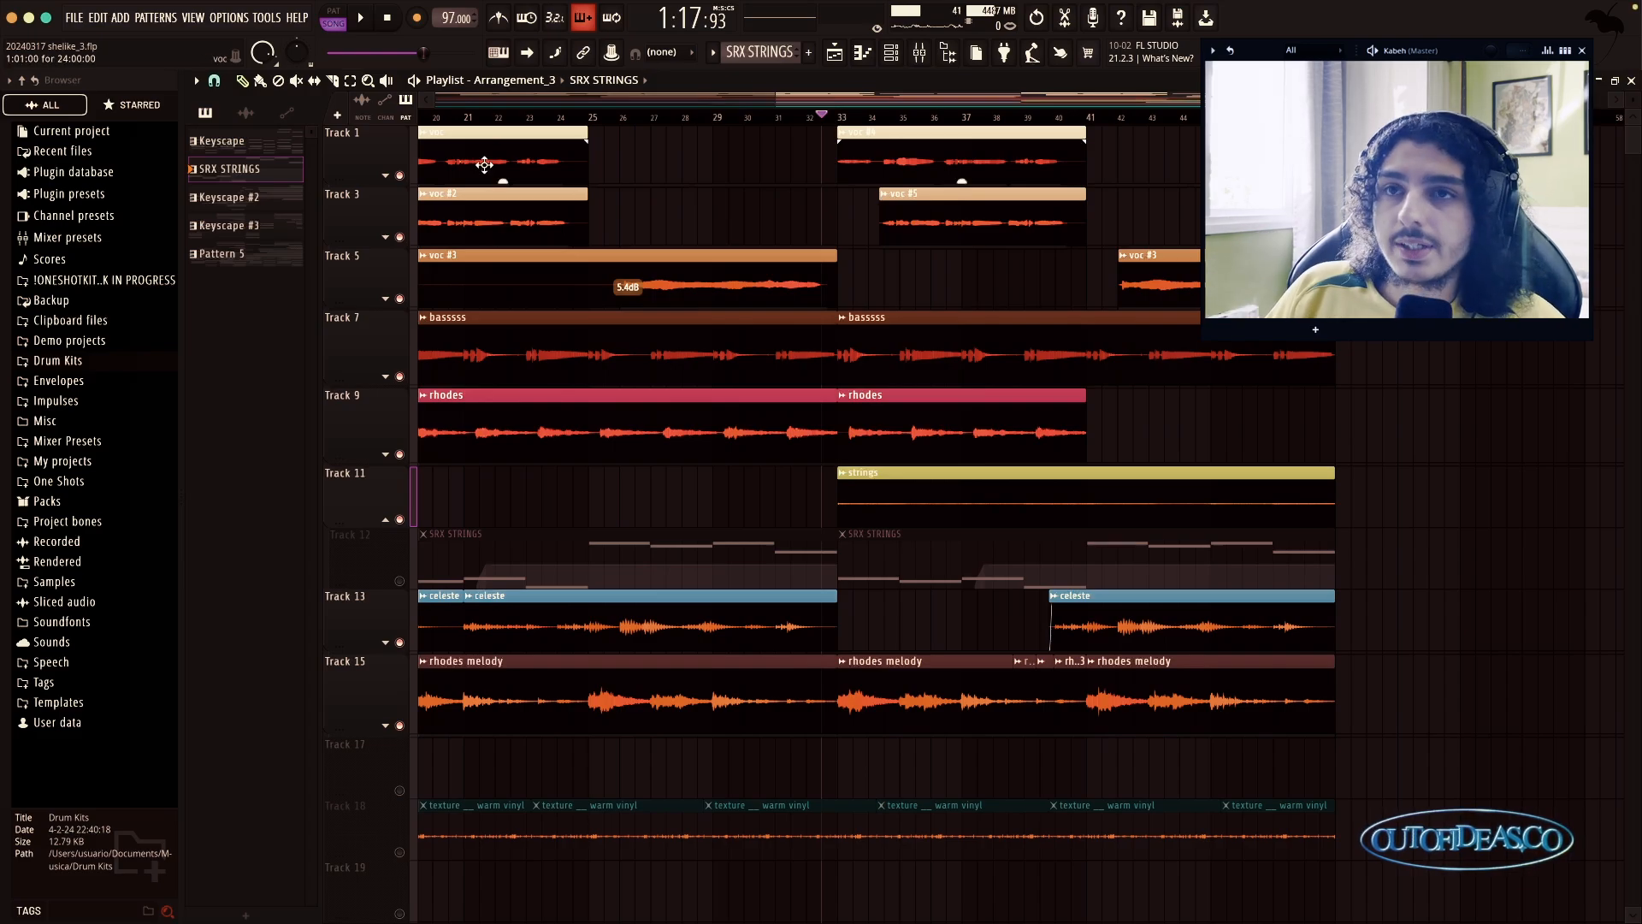
Step: Play the song from just before bar 33 and inspect MixBox and Ghz Midside 3 on the strings mixer track
left_click(360, 18)
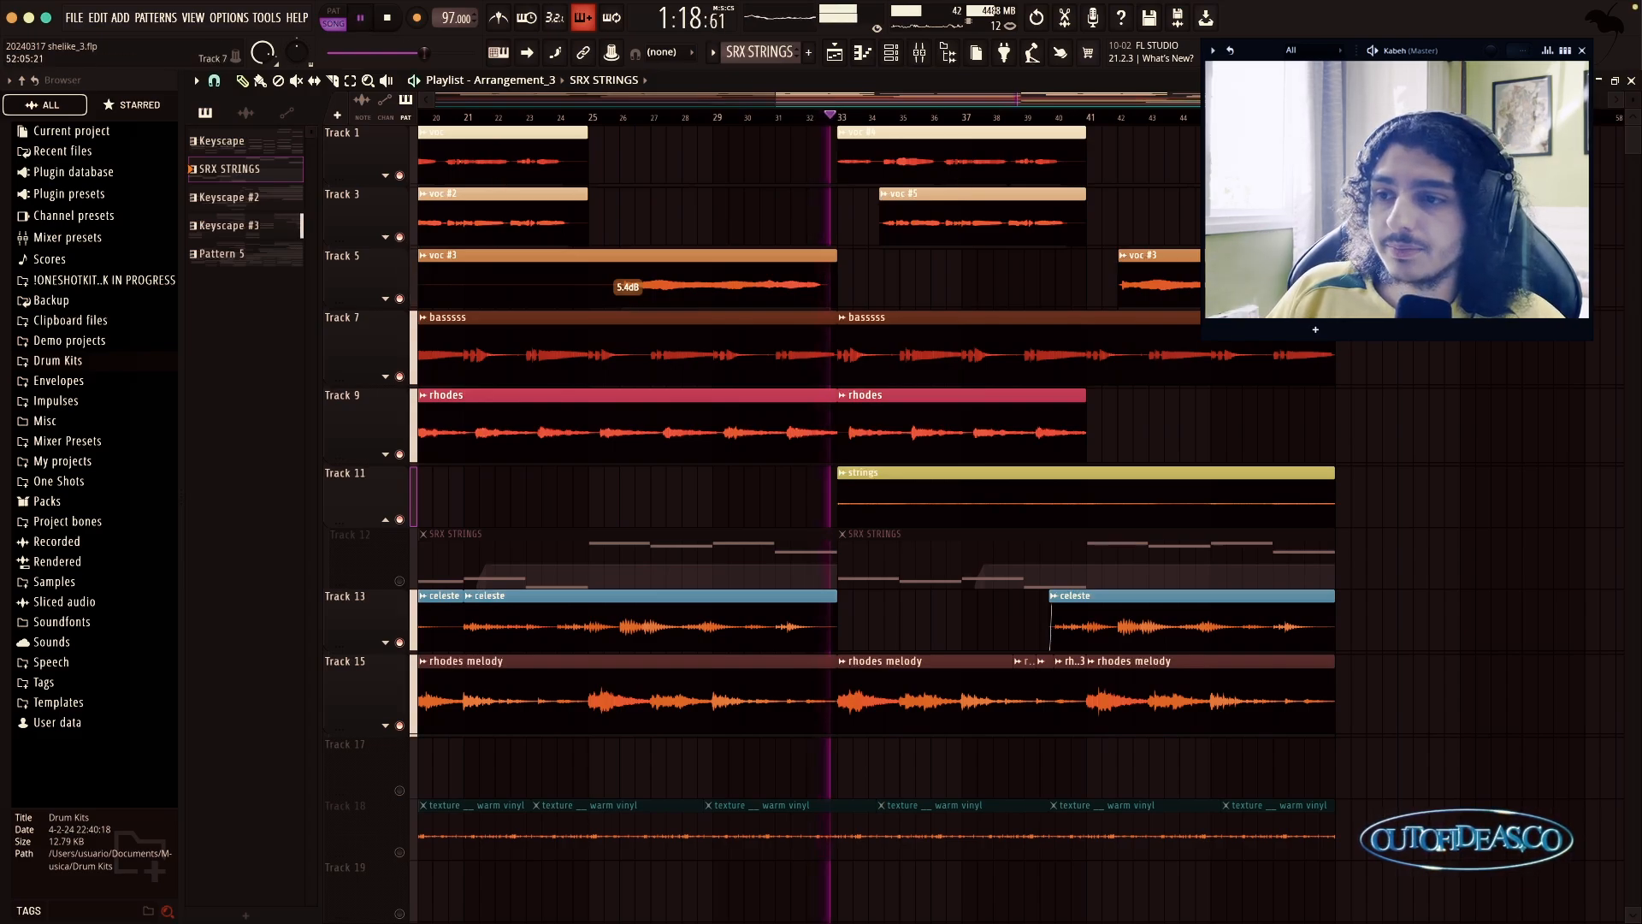
left_click(1007, 481)
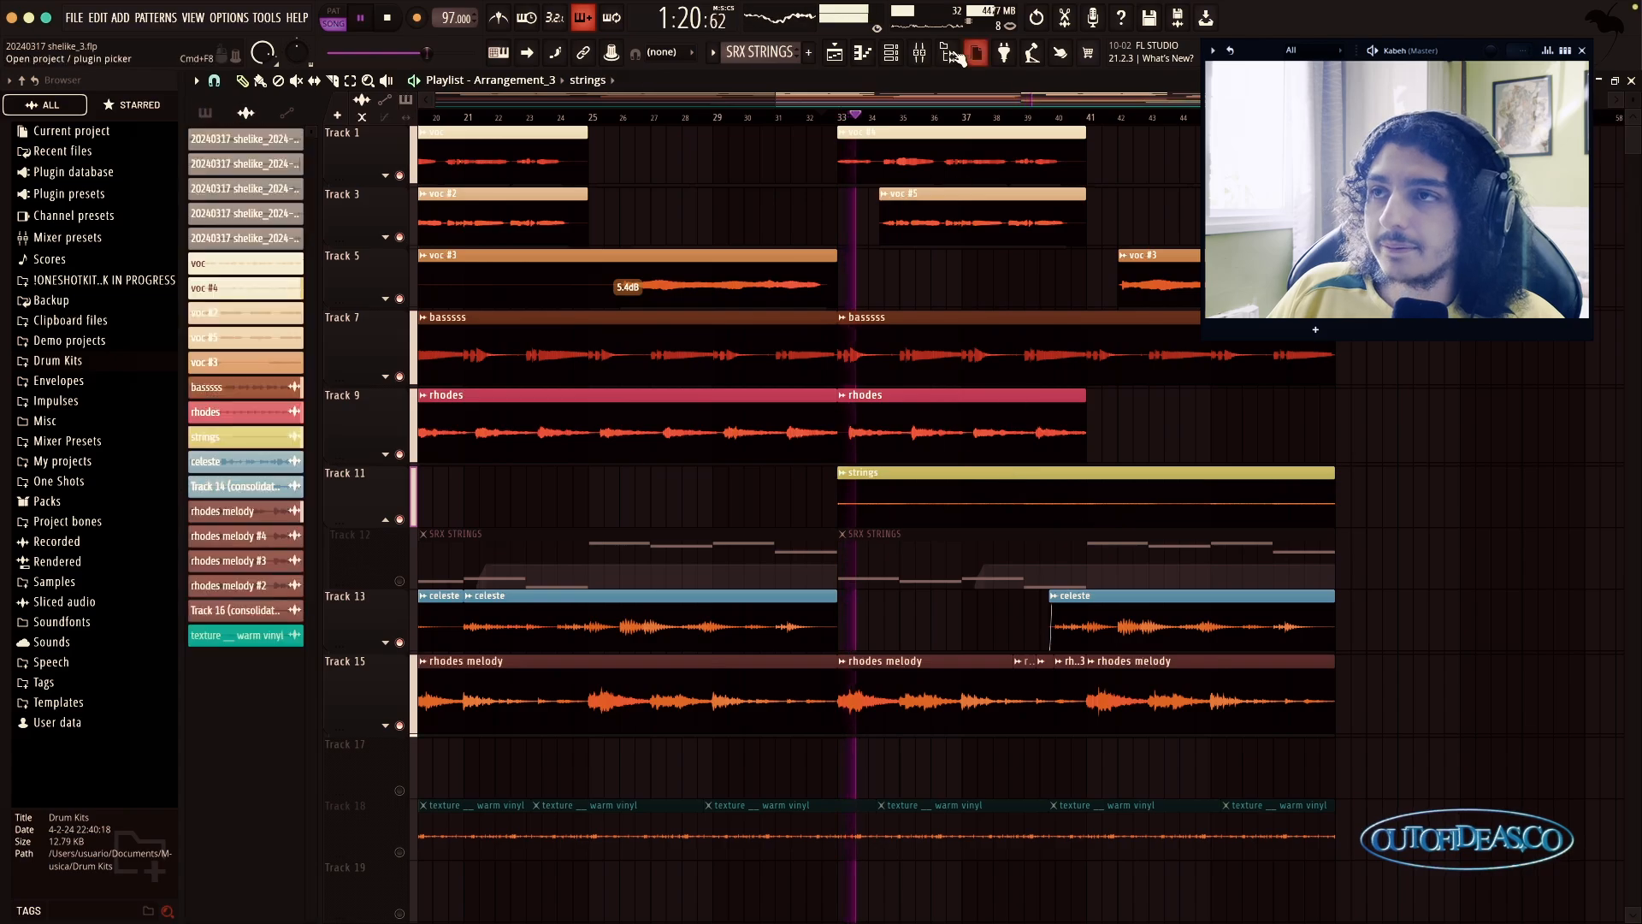
left_click(919, 53)
left_click(717, 623)
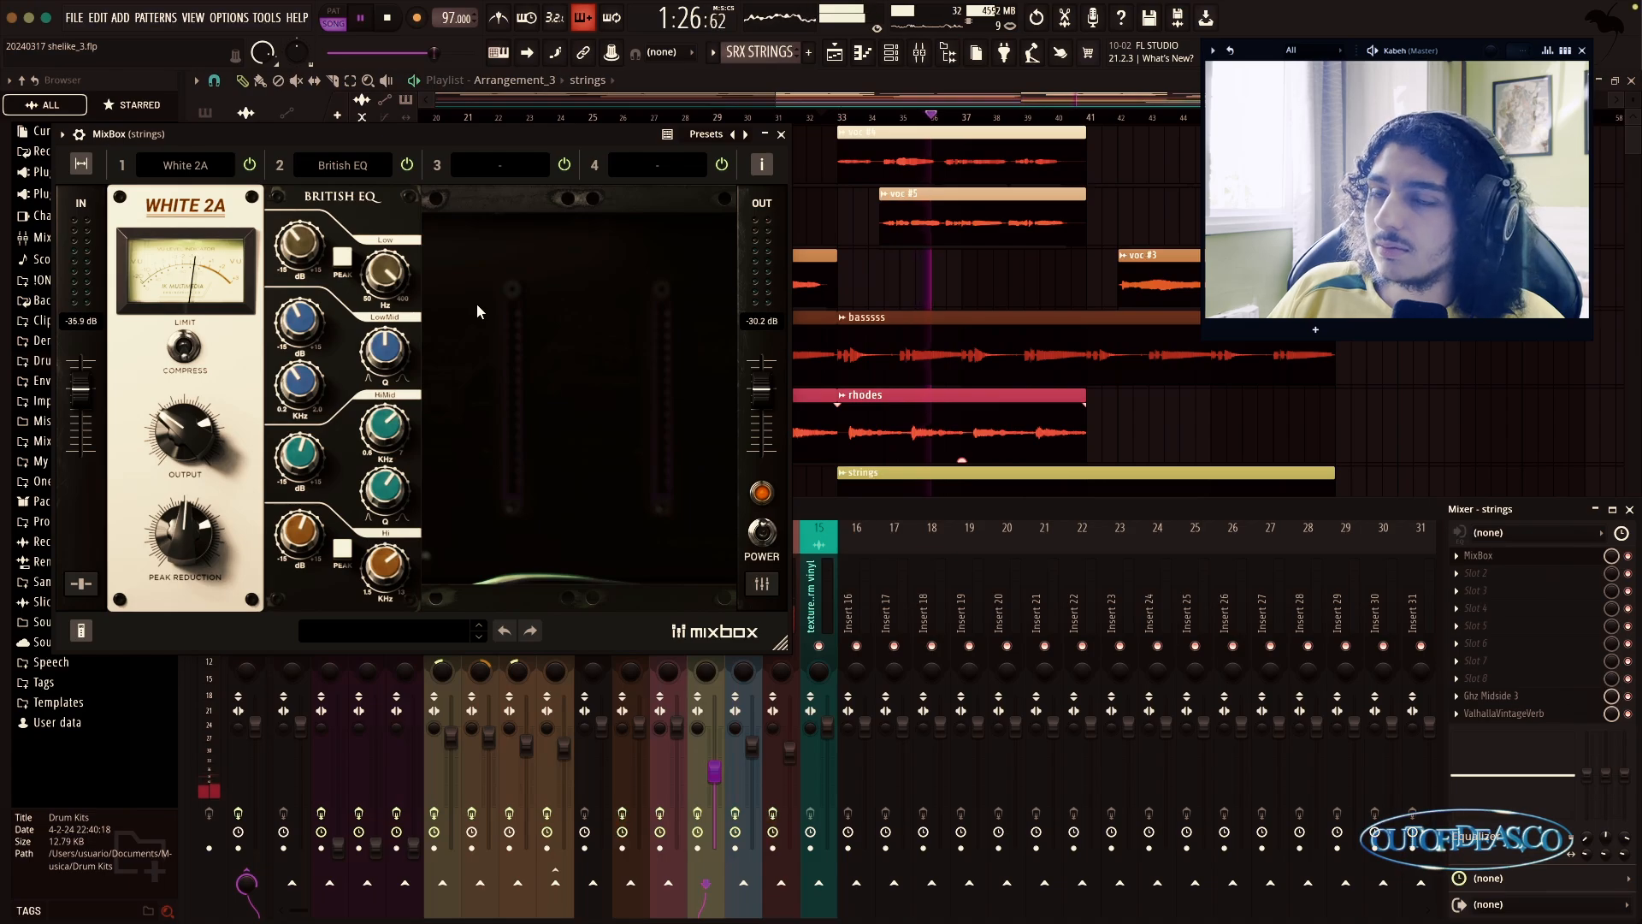
left_click(1543, 697)
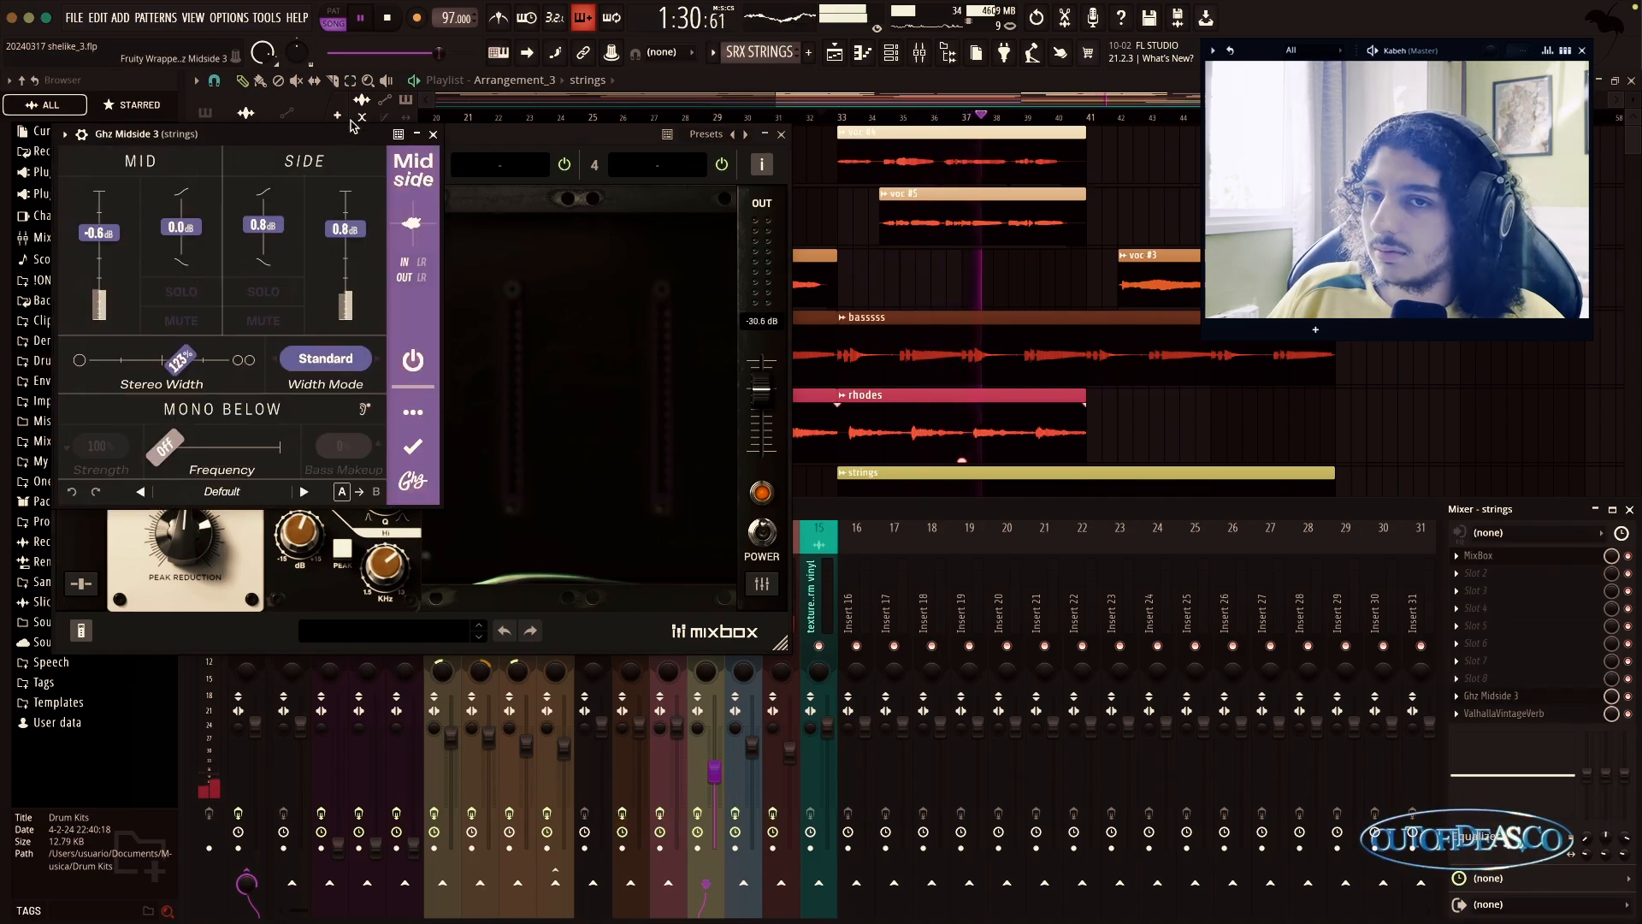
Step: Inspect ValhallaVintageVerb beside Ghz Midside 3 on the strings mixer track, and close the effect windows to return to the playlist
left_click(1544, 715)
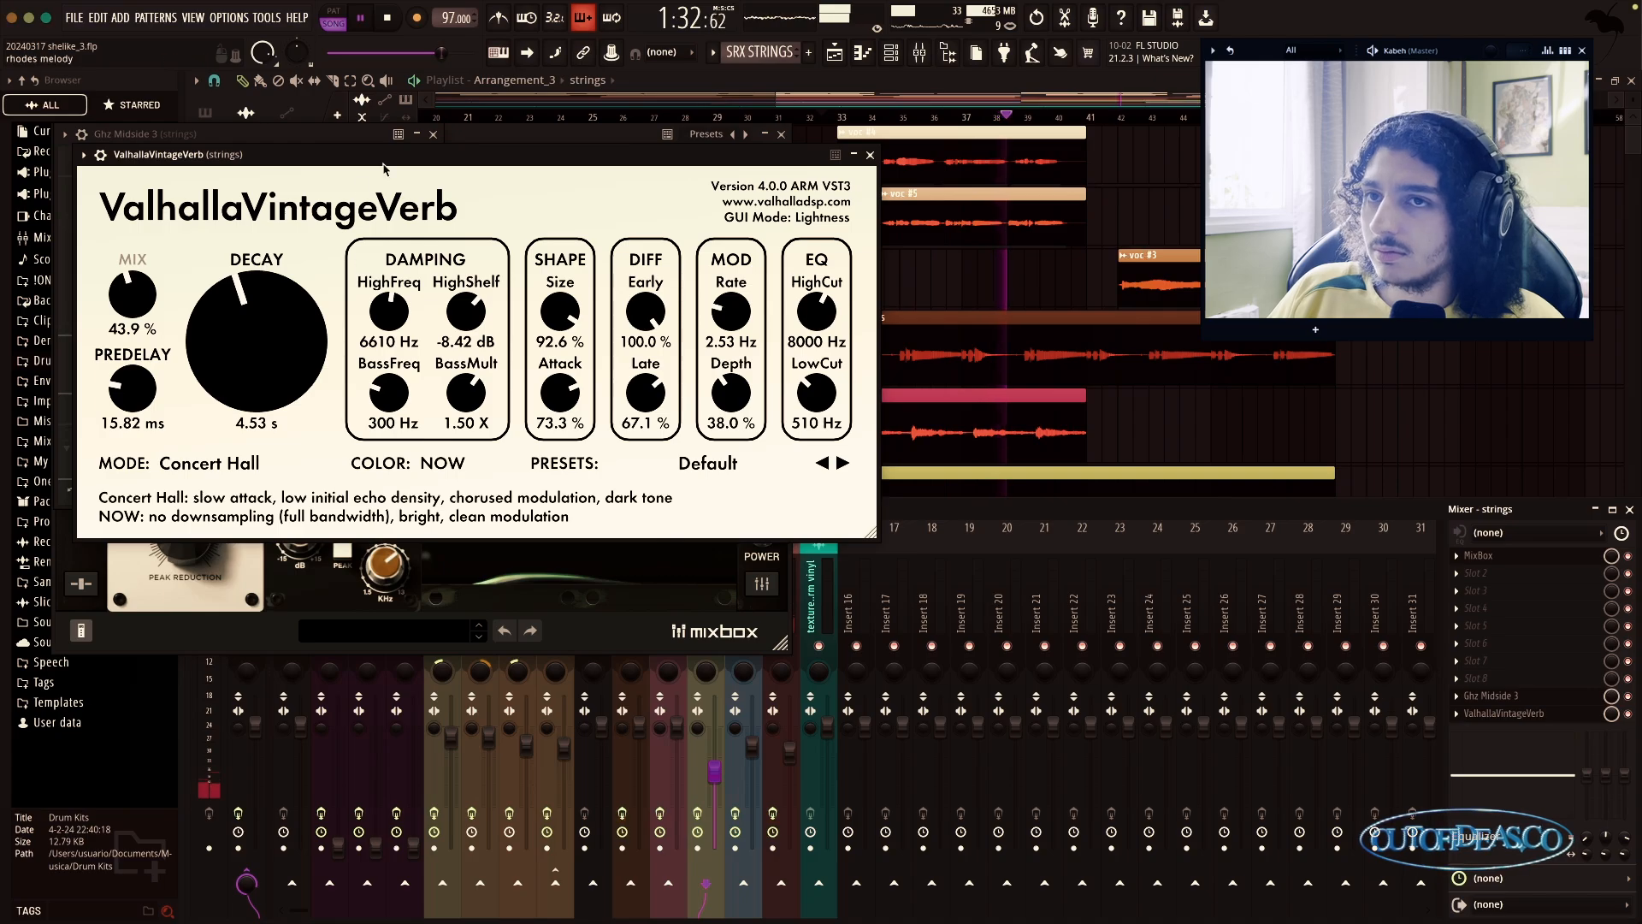
left_click_drag(381, 158, 1125, 268)
left_click(340, 144)
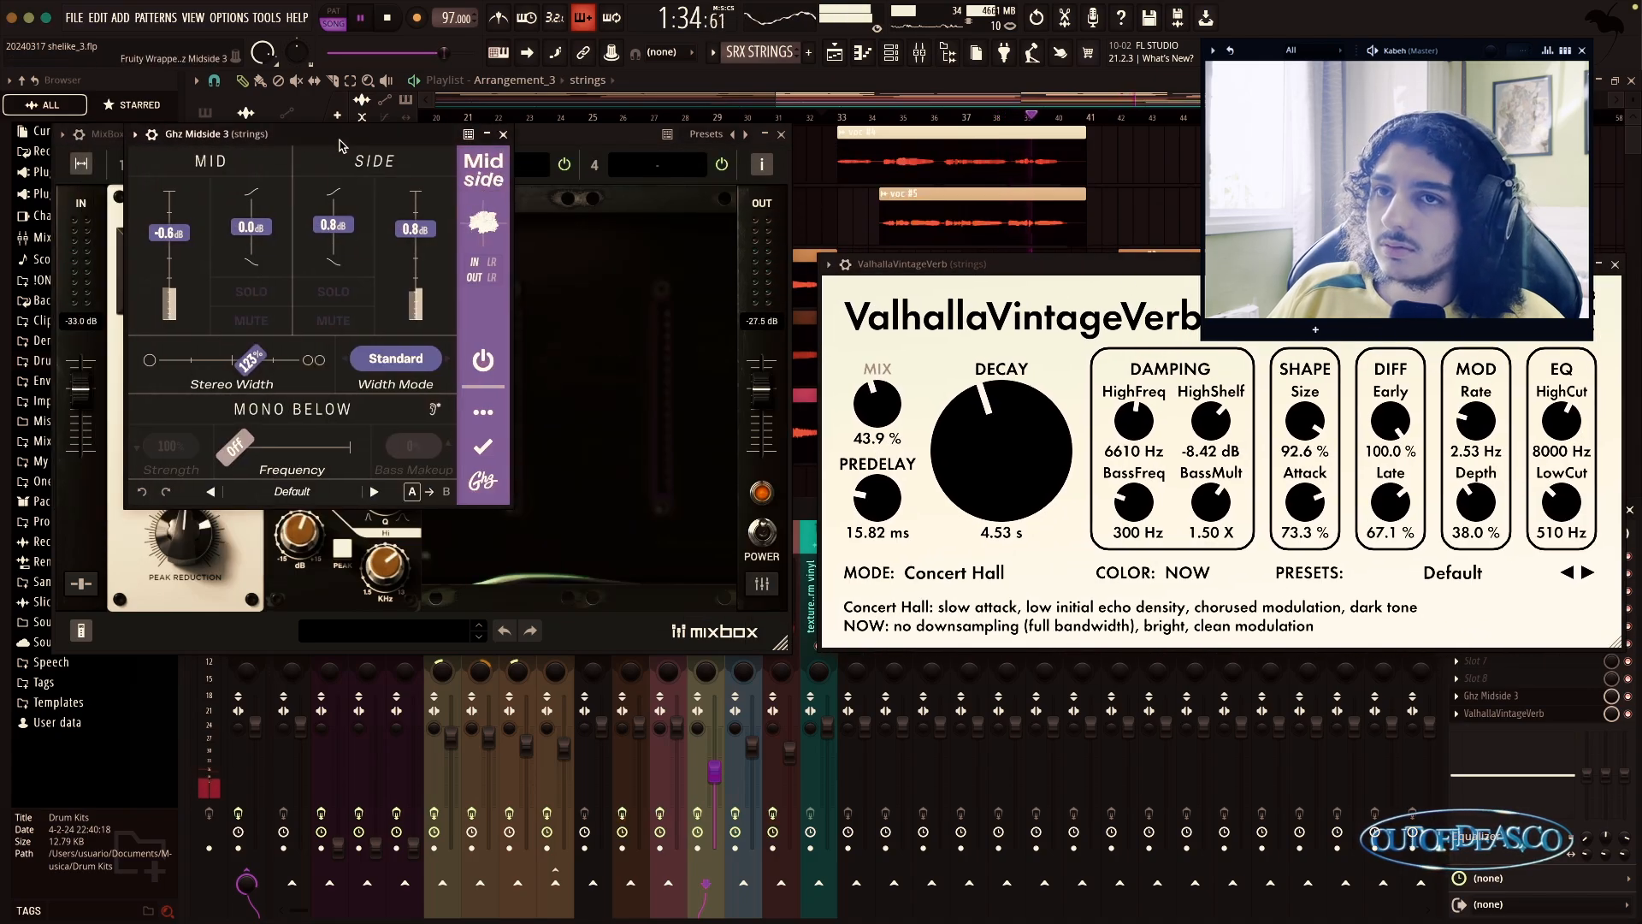
left_click(781, 134)
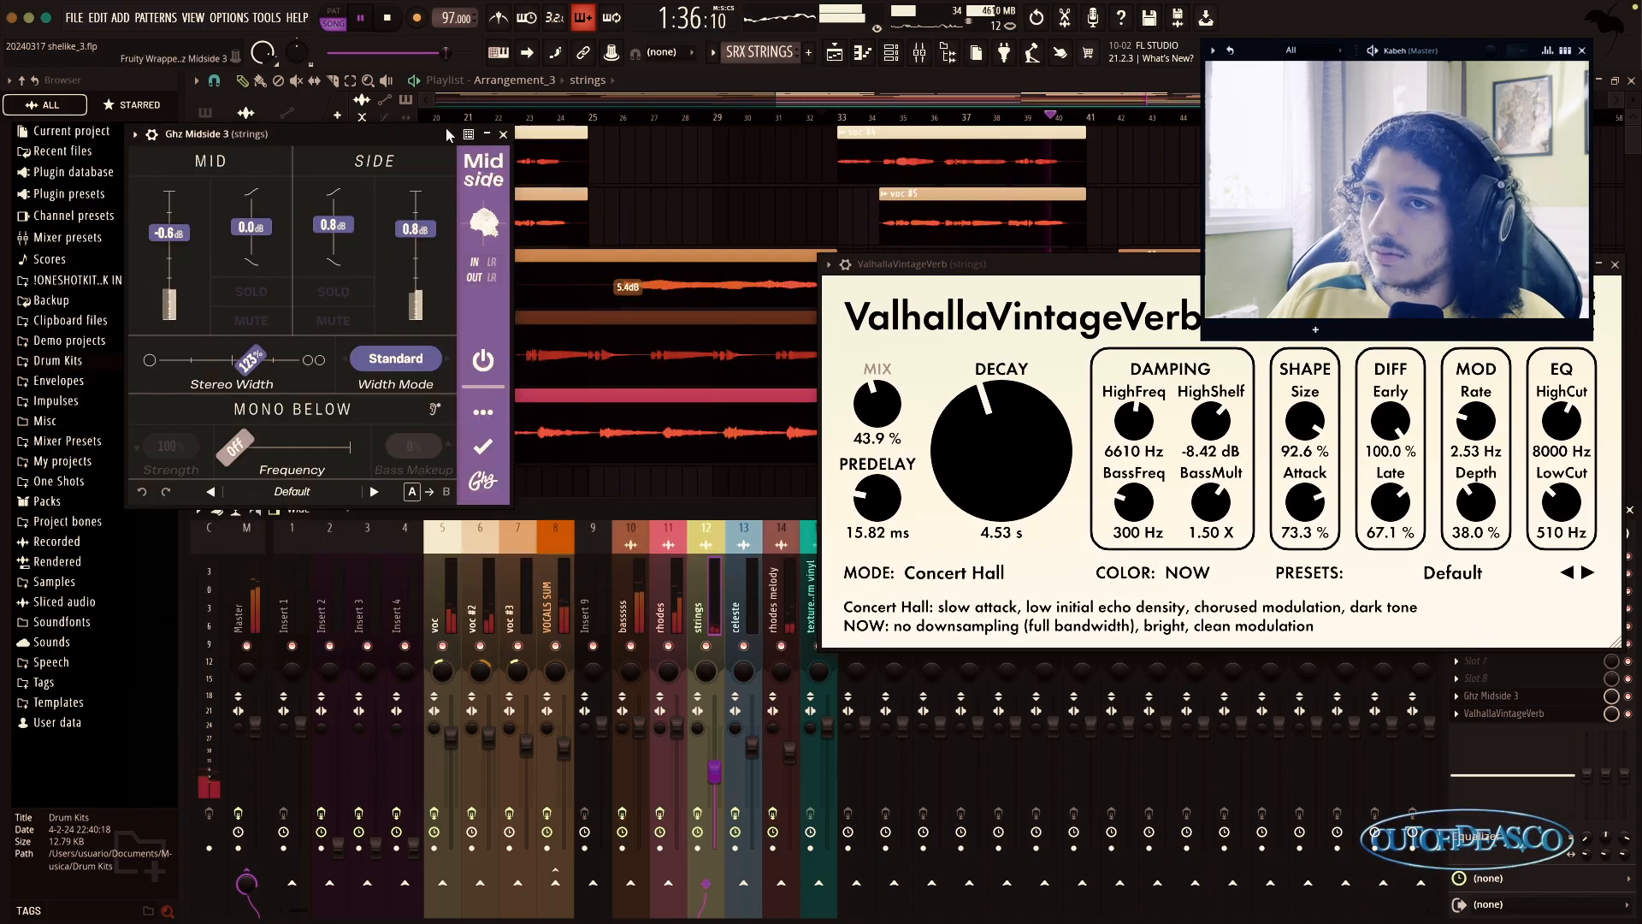
left_click(503, 135)
key("F12")
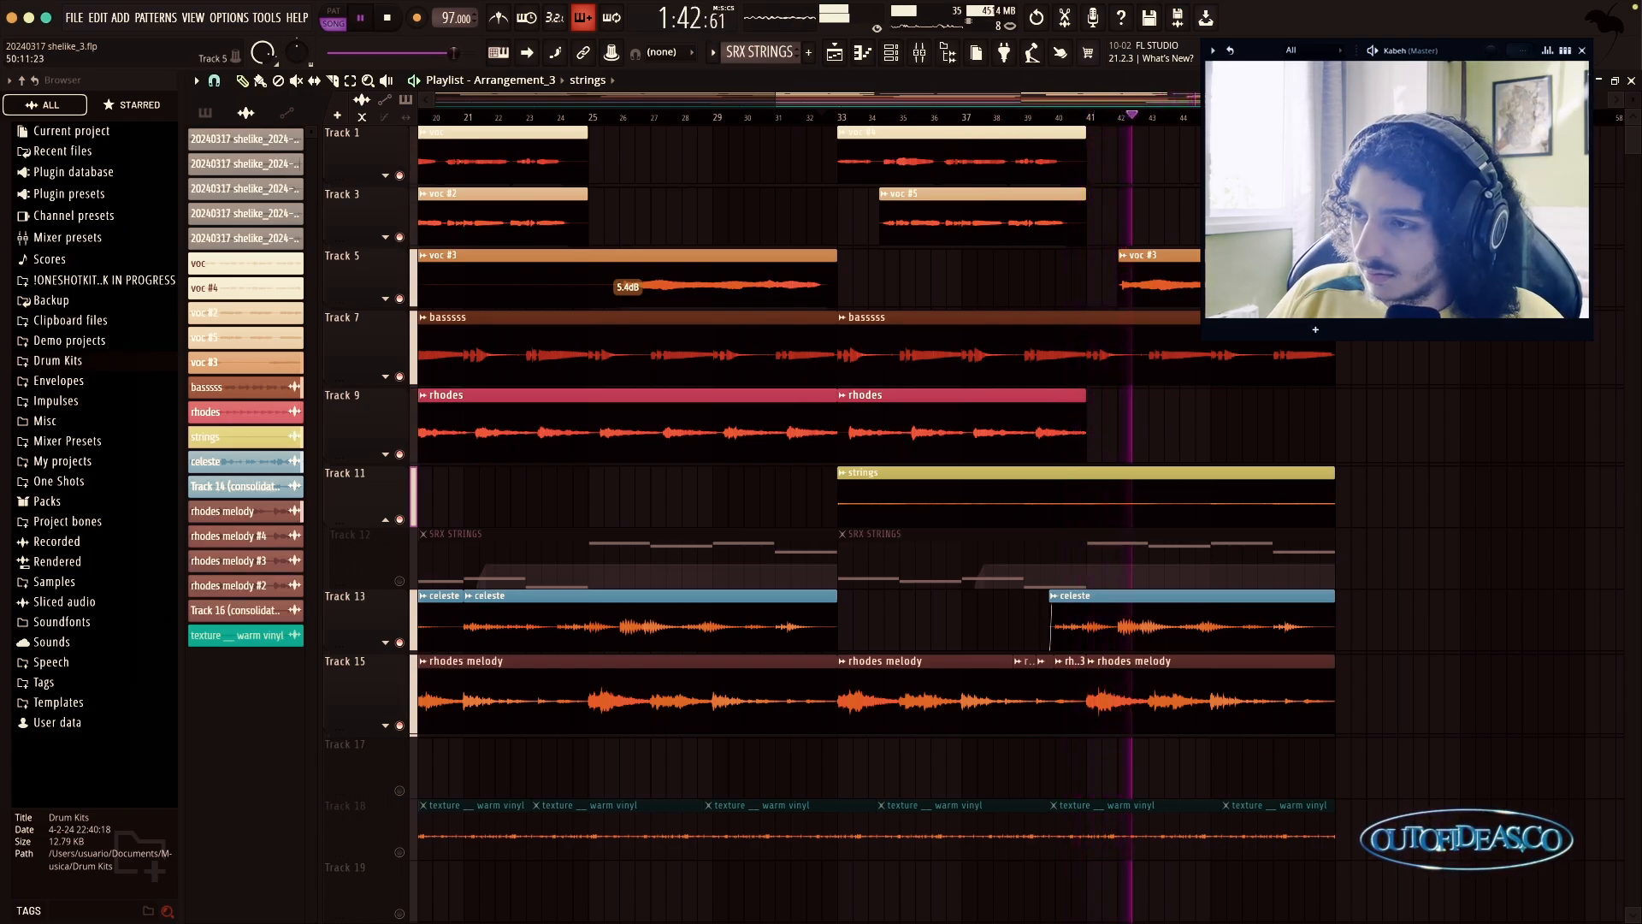
Step: Follow the strings against the other layers in the playlist, collapse and re-expand track 11's group, and stop playback
left_click(917, 55)
left_click(917, 55)
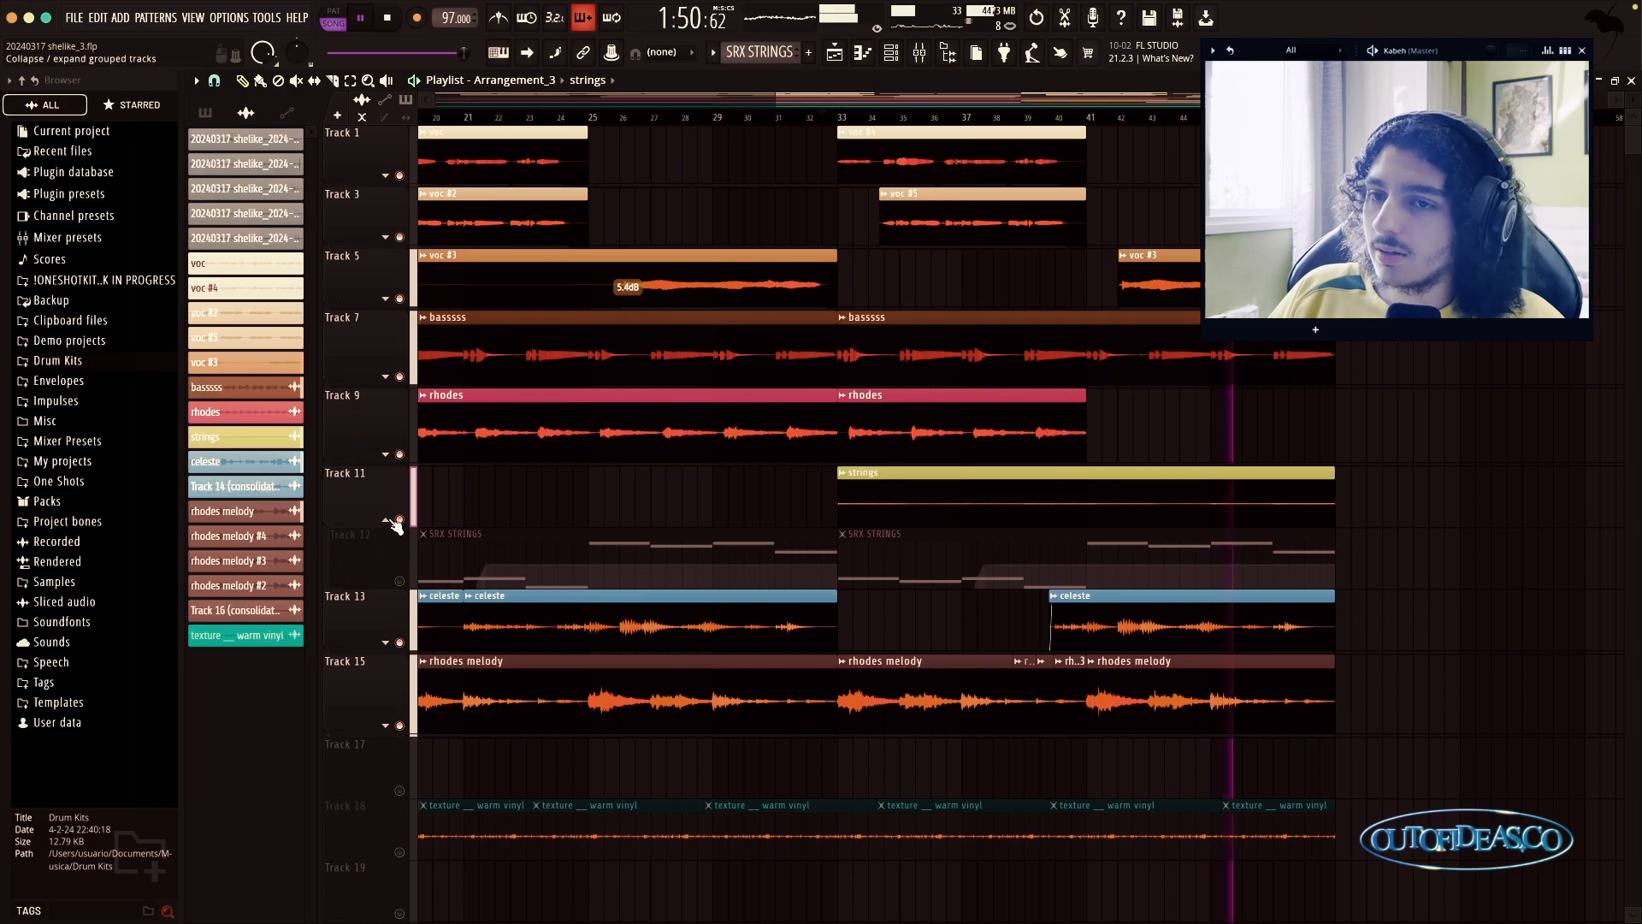
left_click(394, 519)
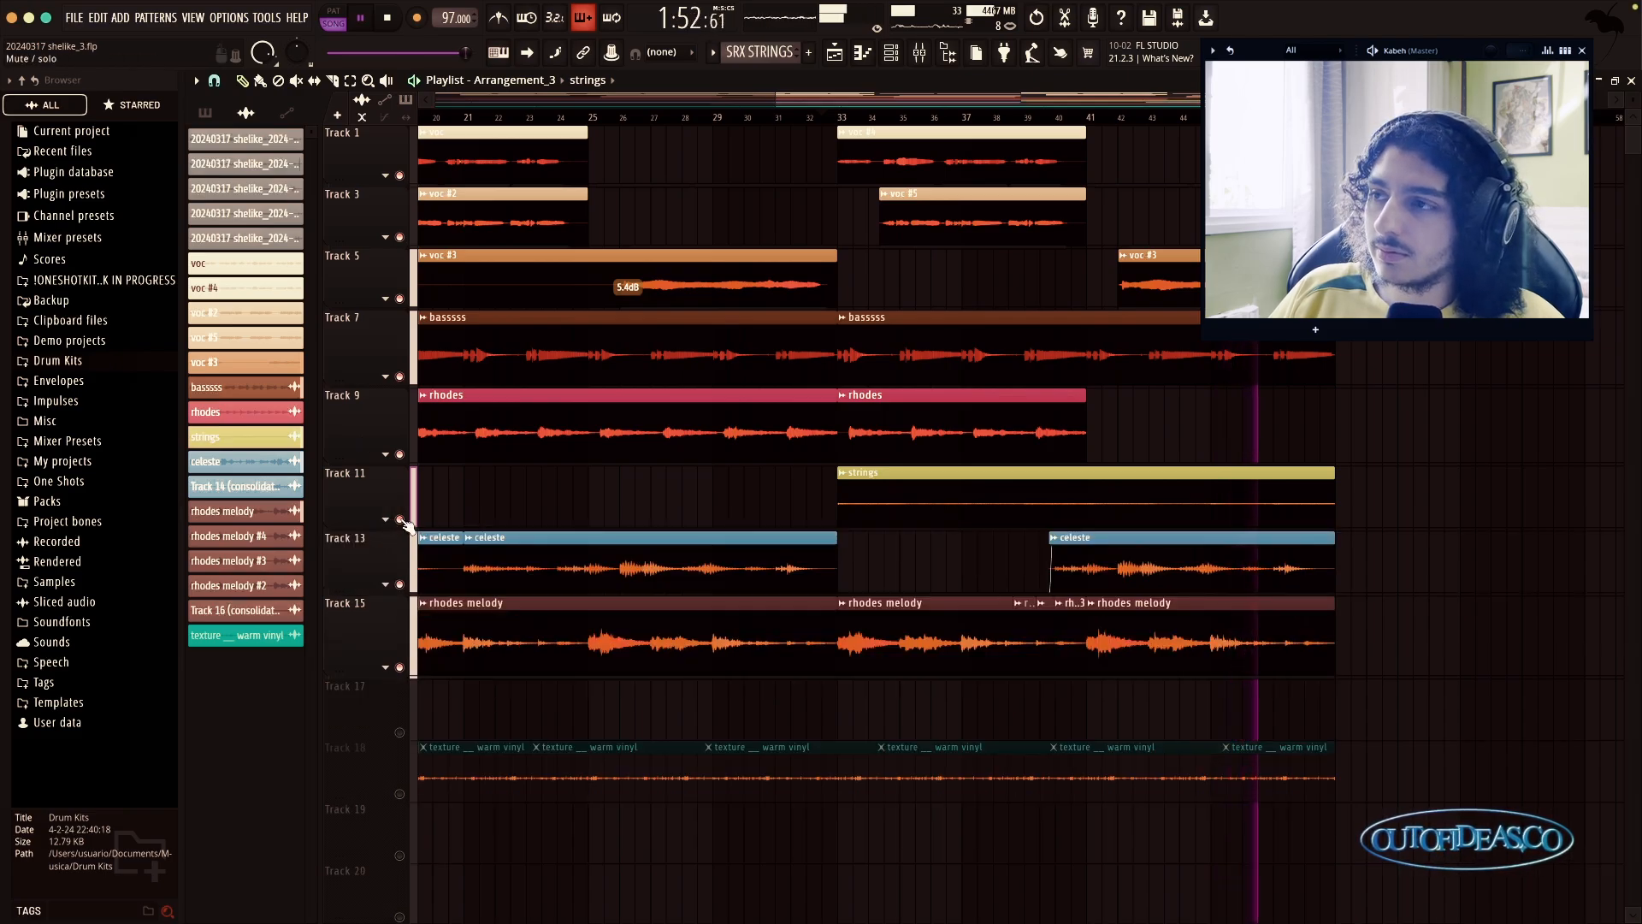
left_click(399, 521)
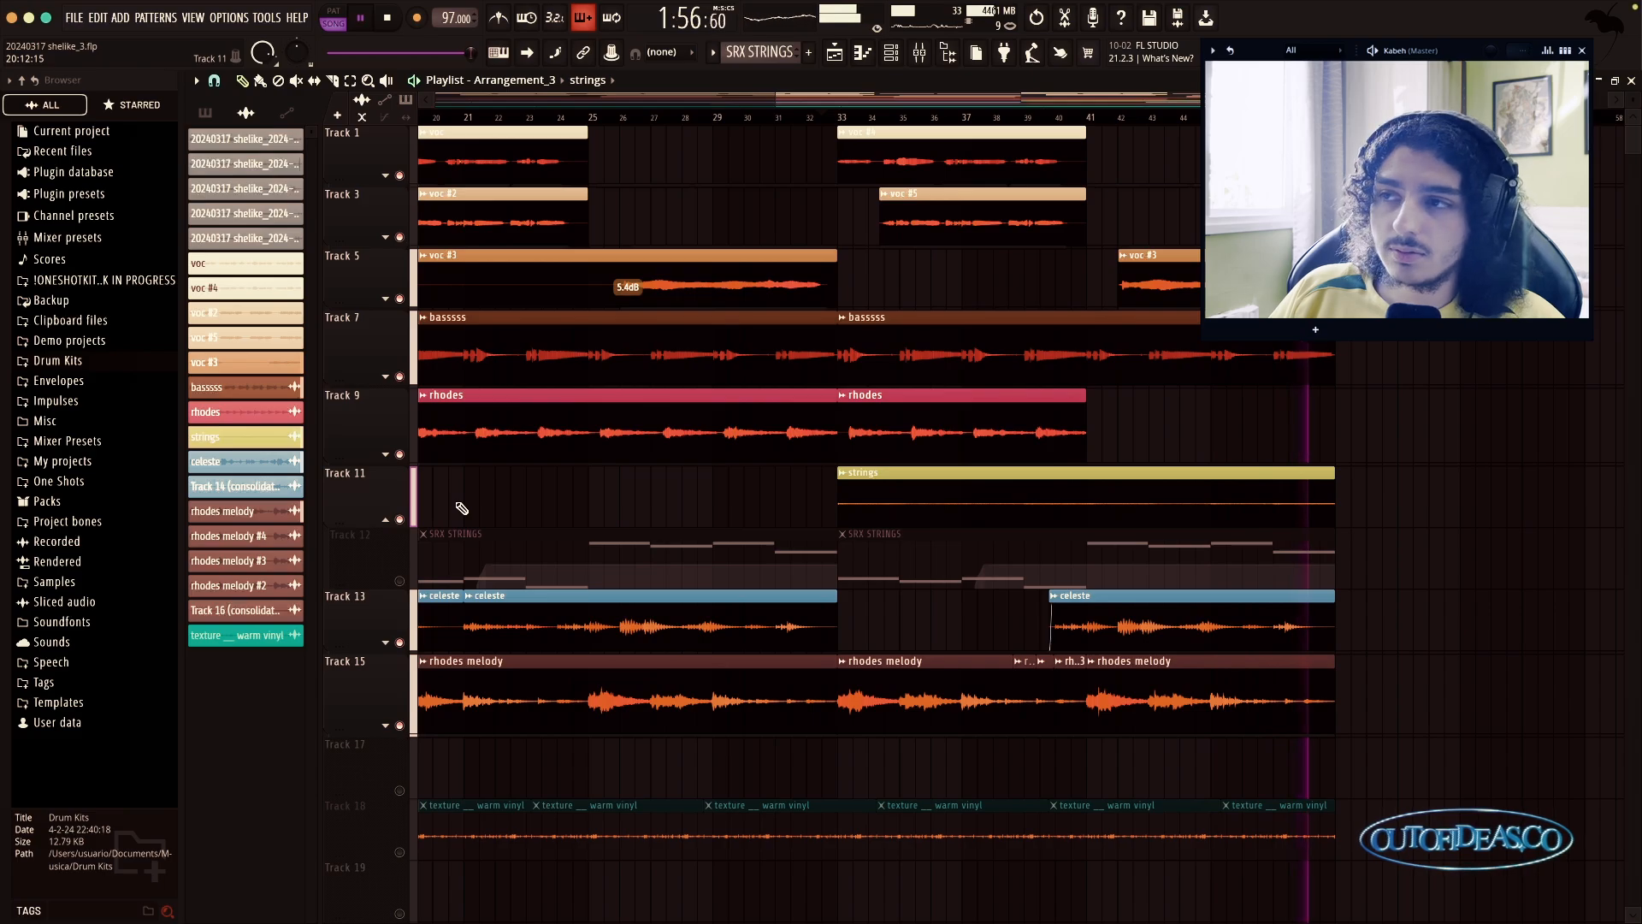
key("space")
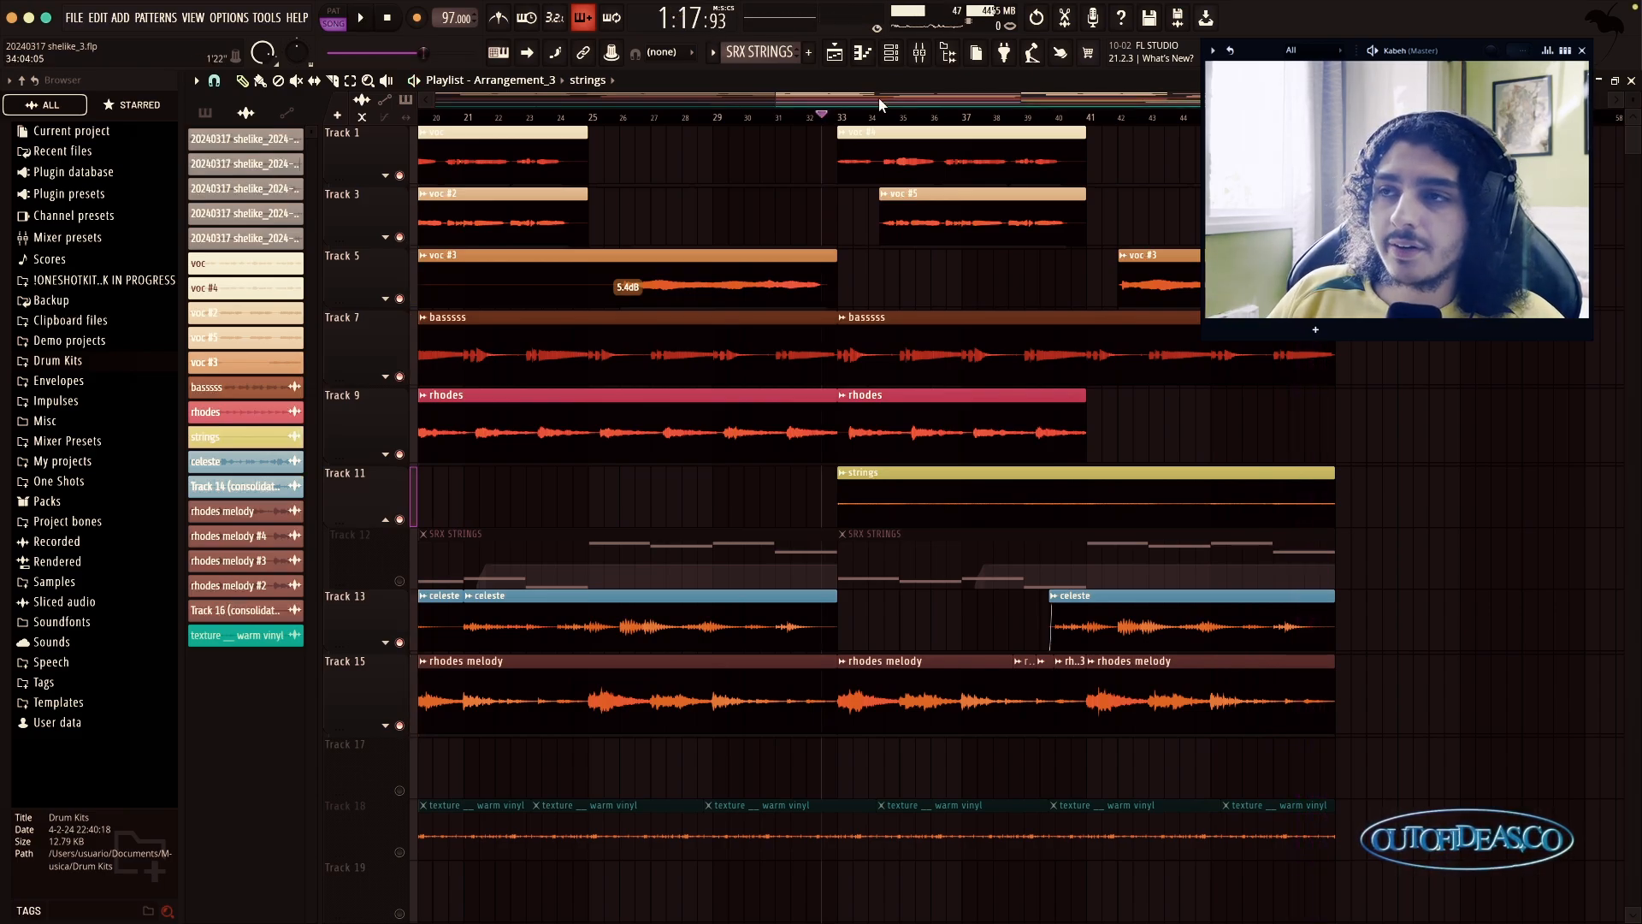
Step: Examine the SRX STRINGS notes from the channel rack in the piano roll
left_click(891, 52)
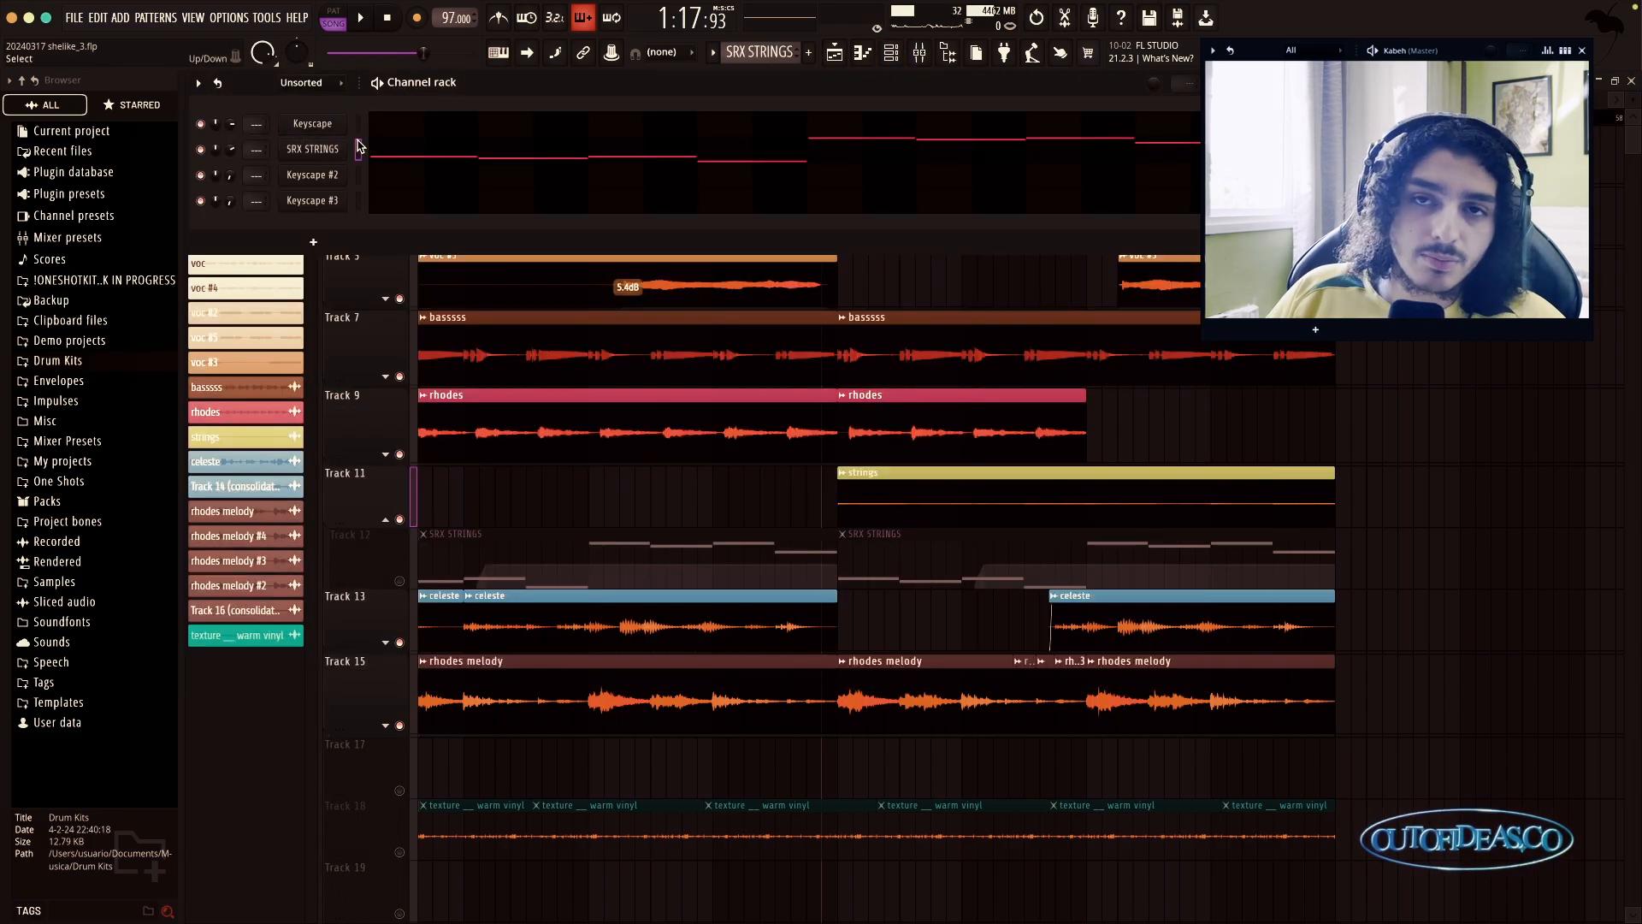
left_click(531, 172)
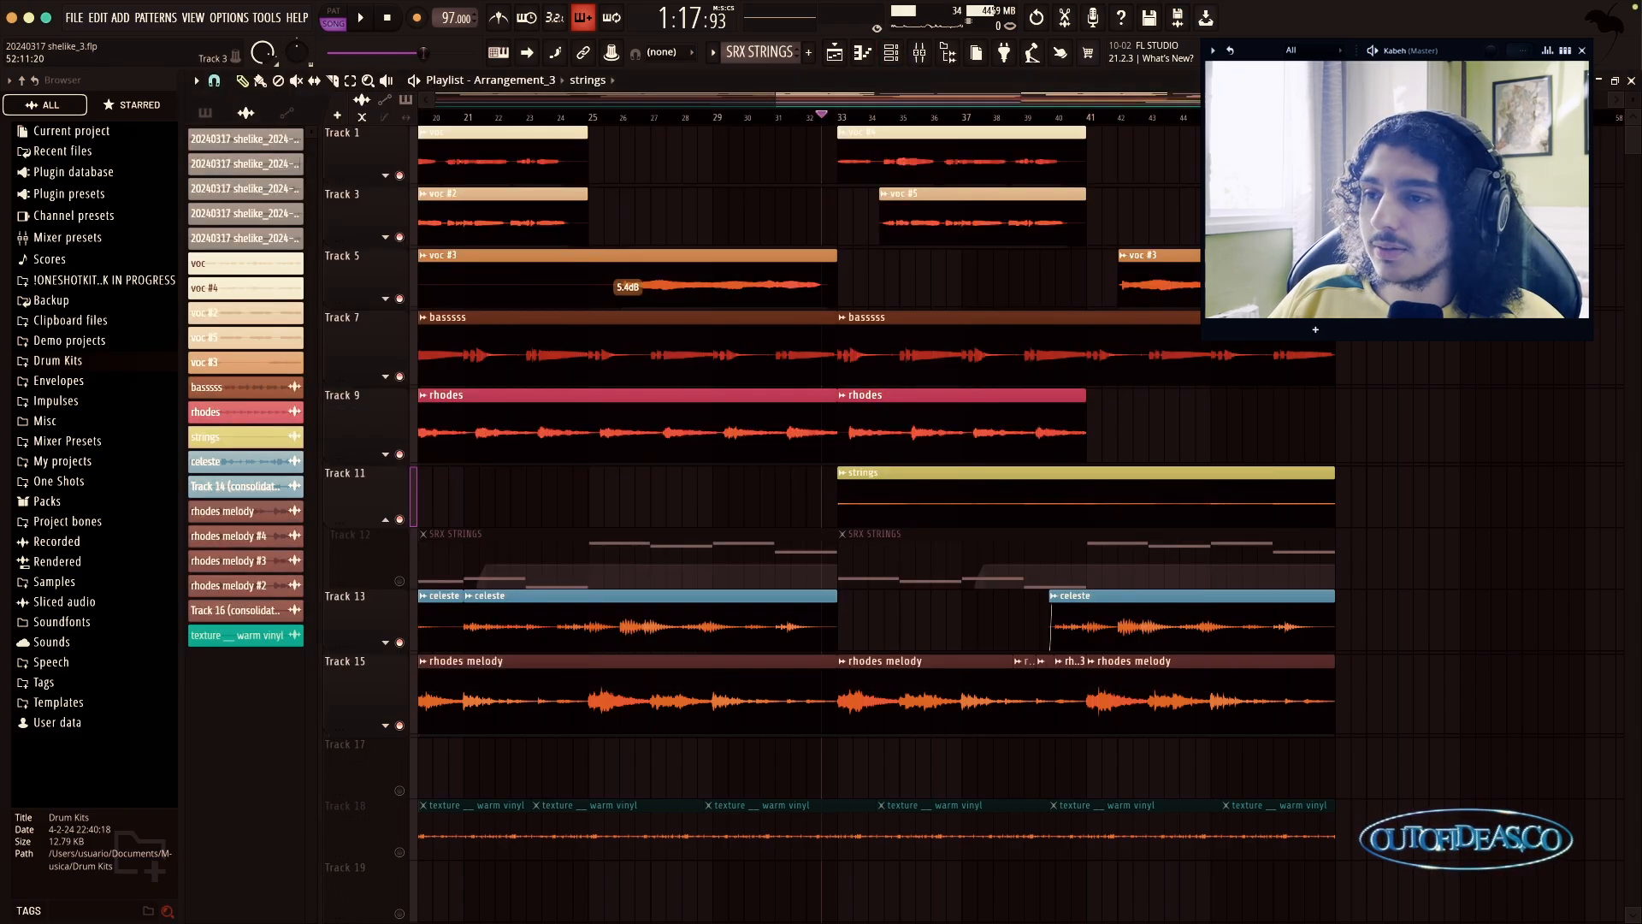
left_click_drag(854, 102, 684, 102)
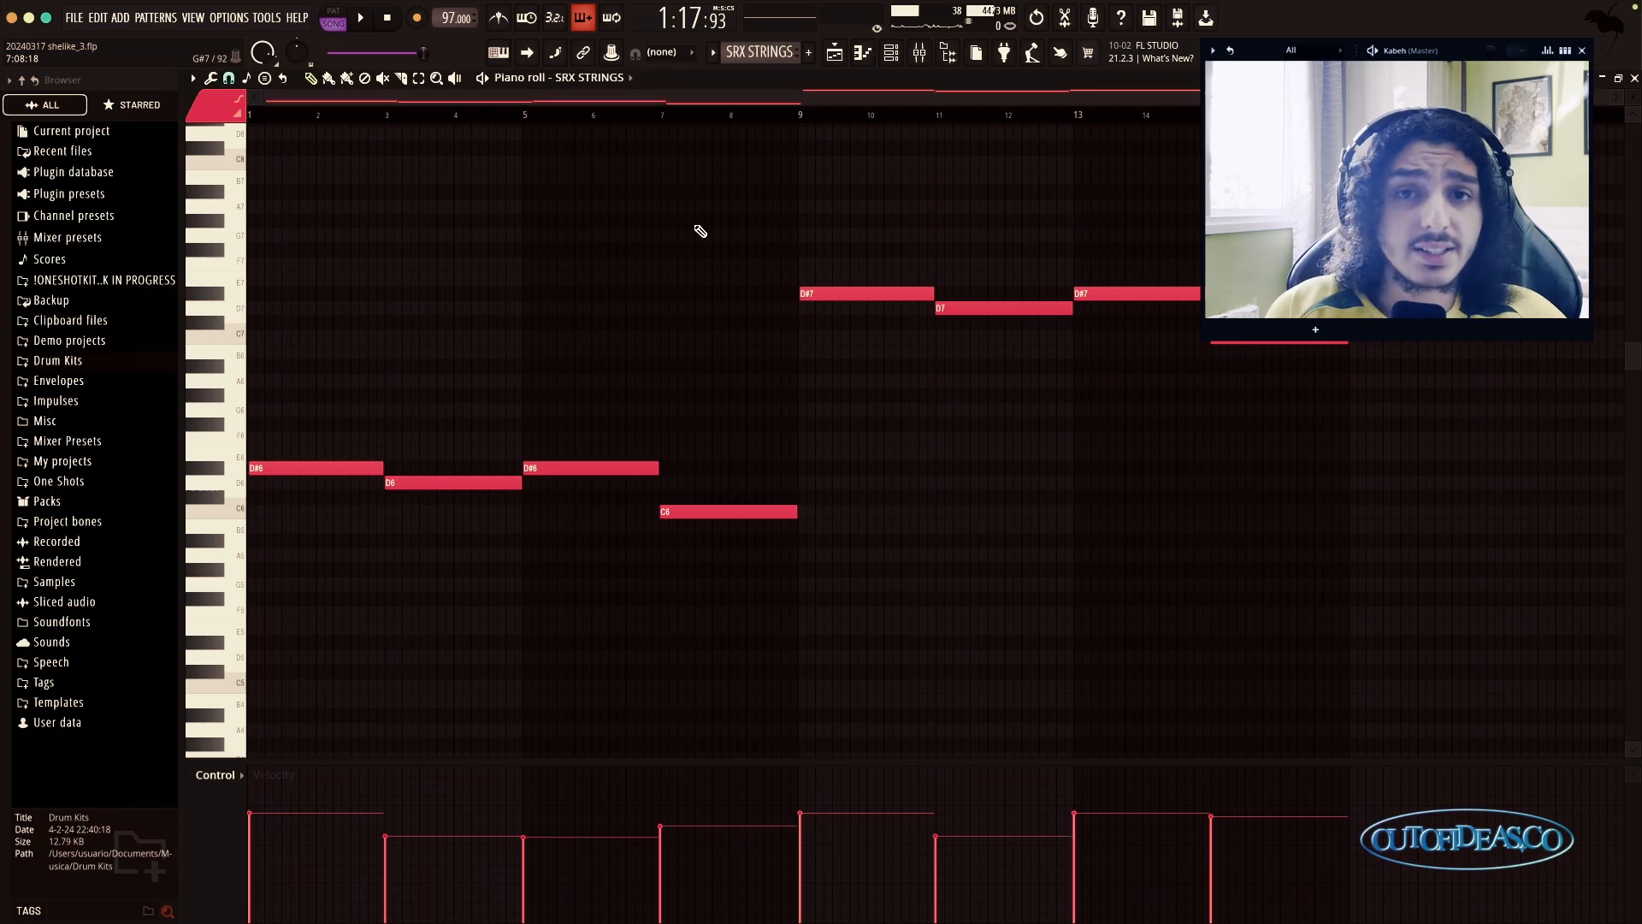
key("F7")
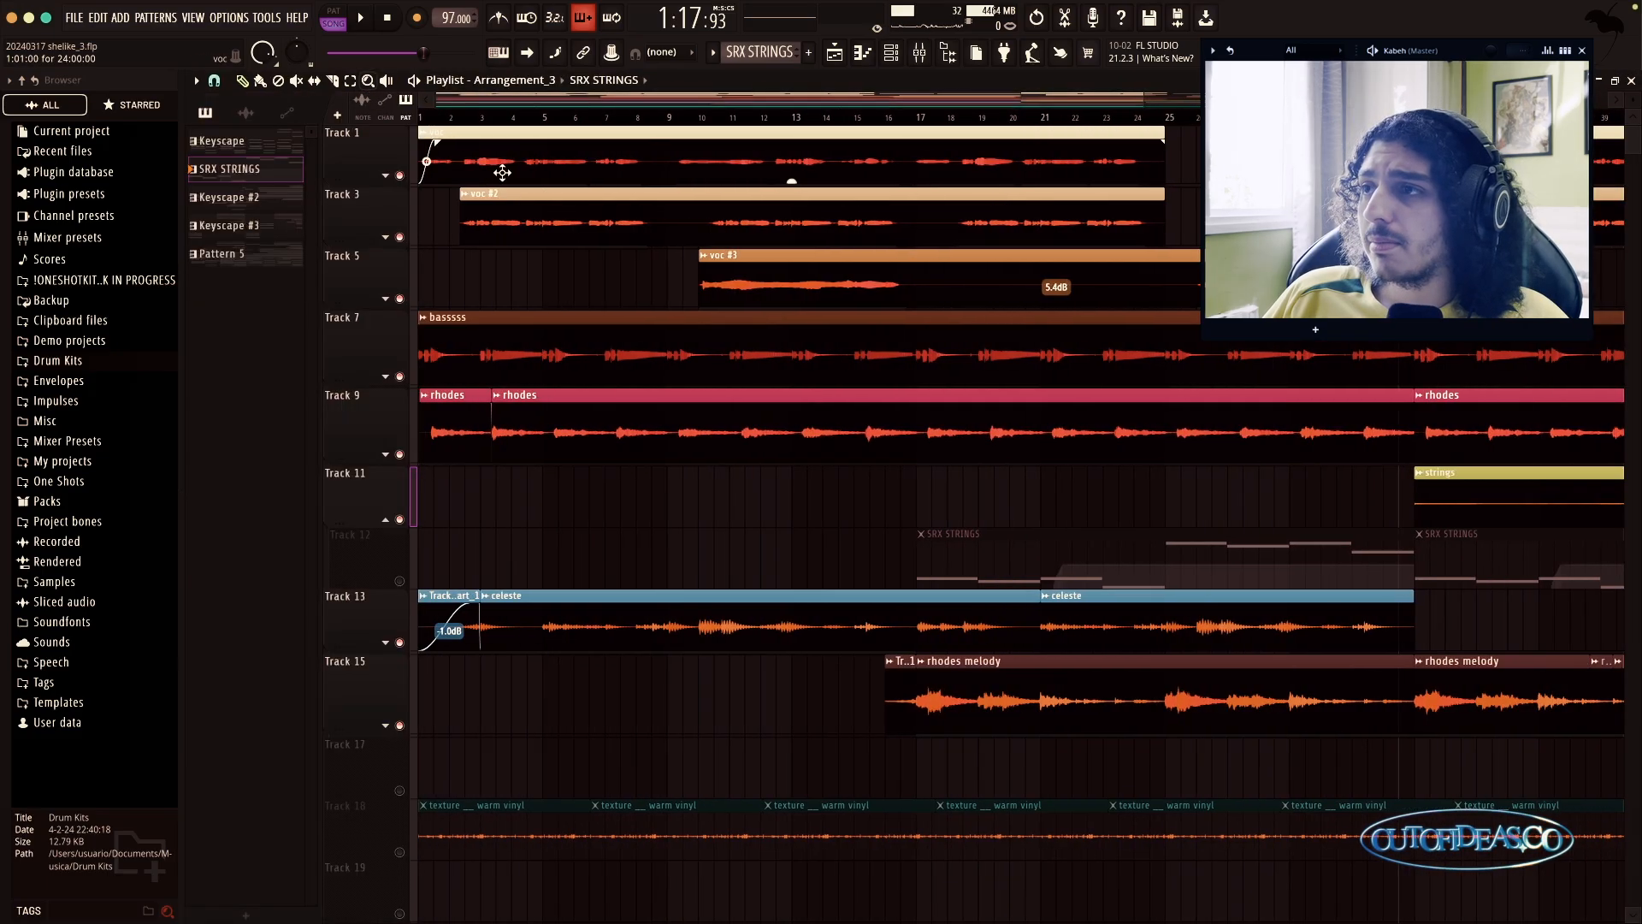
Step: Move the playhead to the start of the song and collapse track 11's group in the playlist
left_click_drag(1152, 98, 1540, 98)
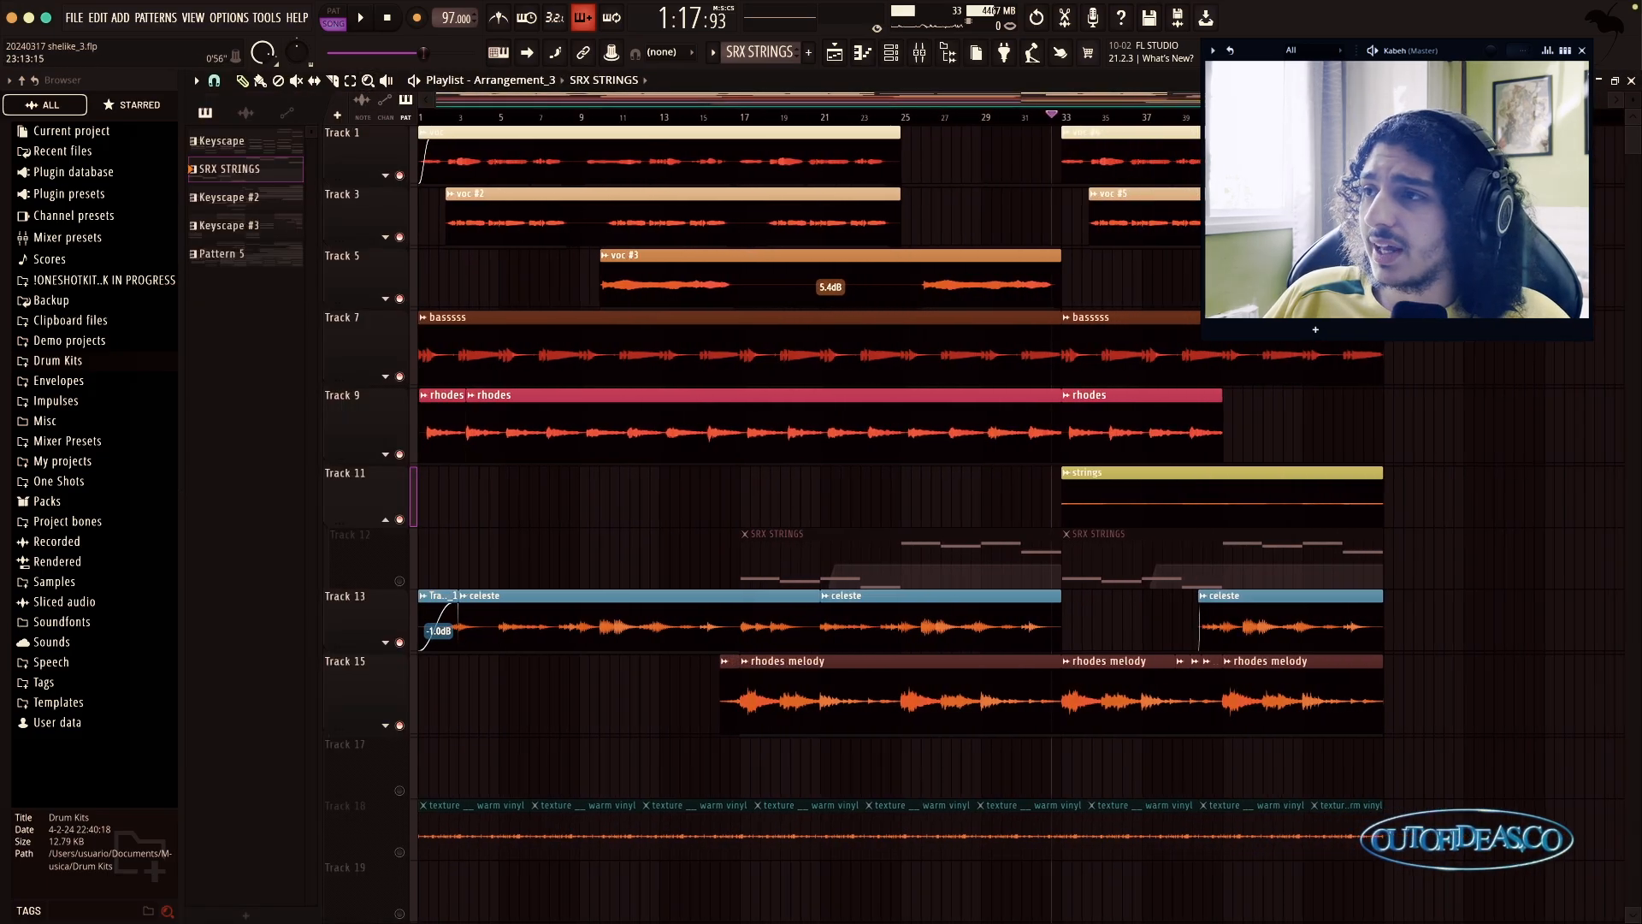
left_click_drag(1057, 118, 368, 129)
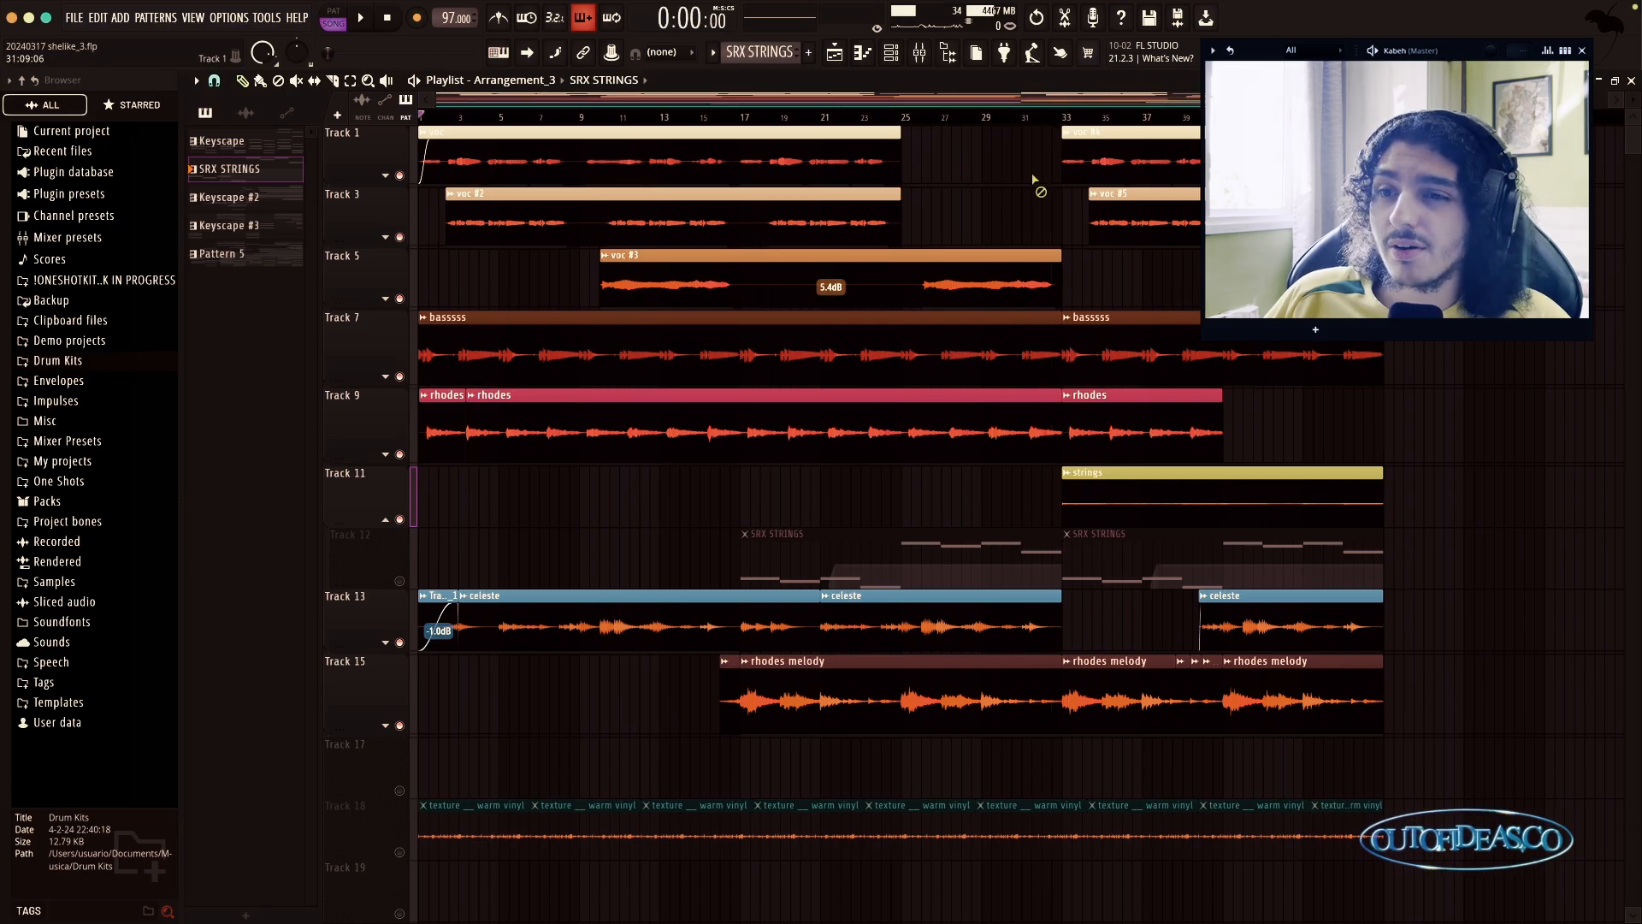
left_click(385, 519)
Step: Mute both Keyscape #3 pattern clips on track 16, and collapse track 15's group
left_click(386, 667)
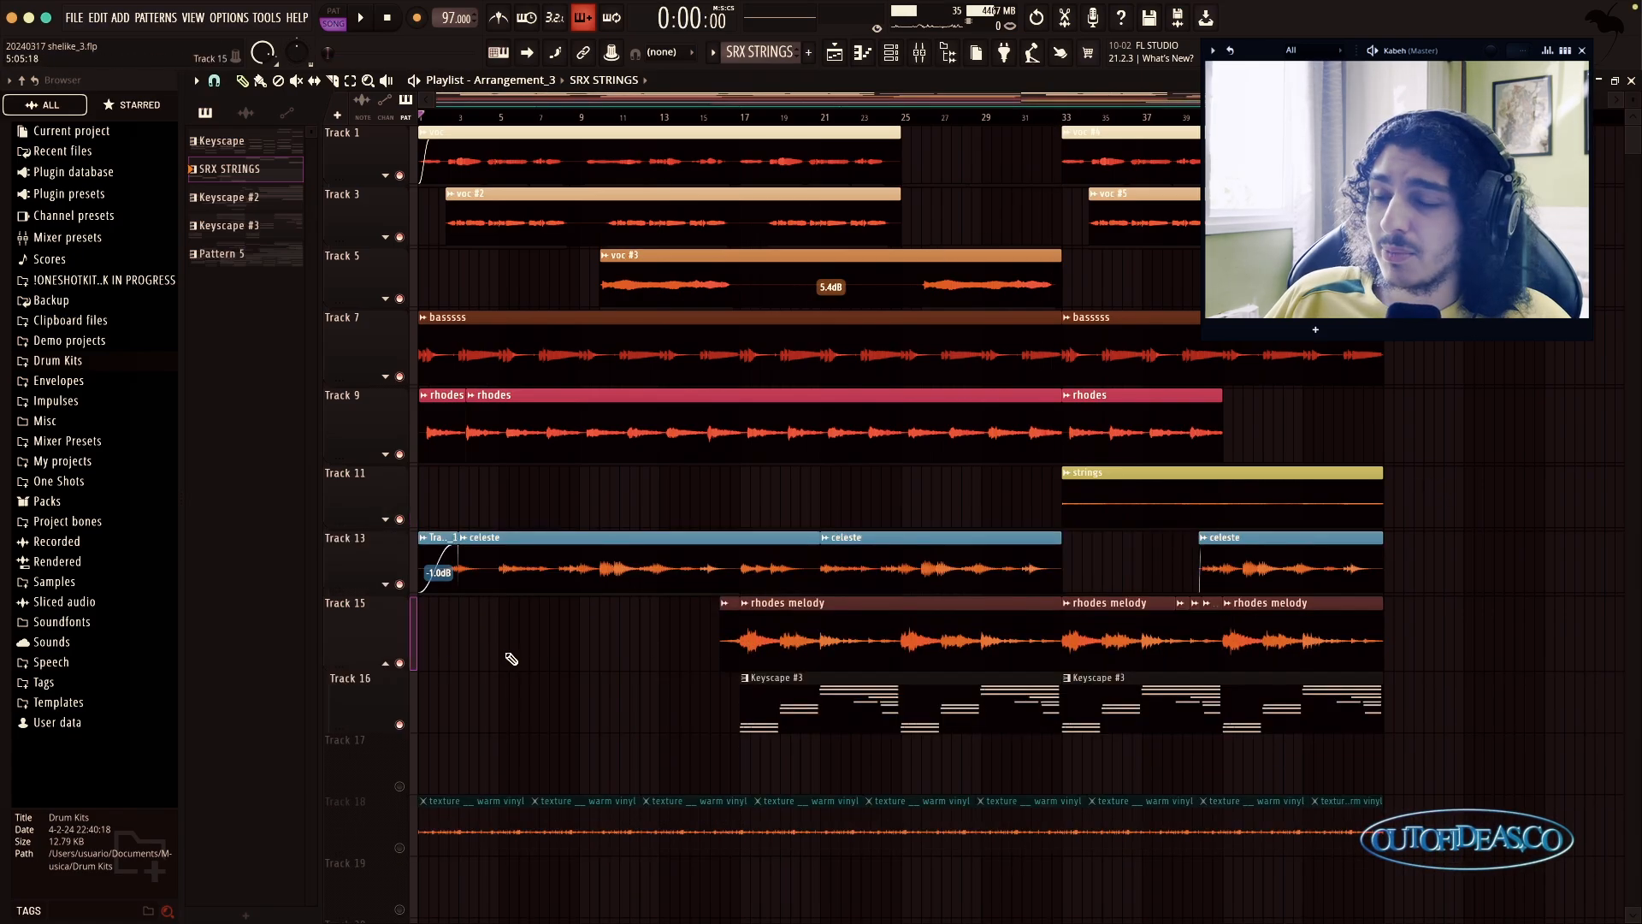
left_click_drag(637, 716, 1363, 711)
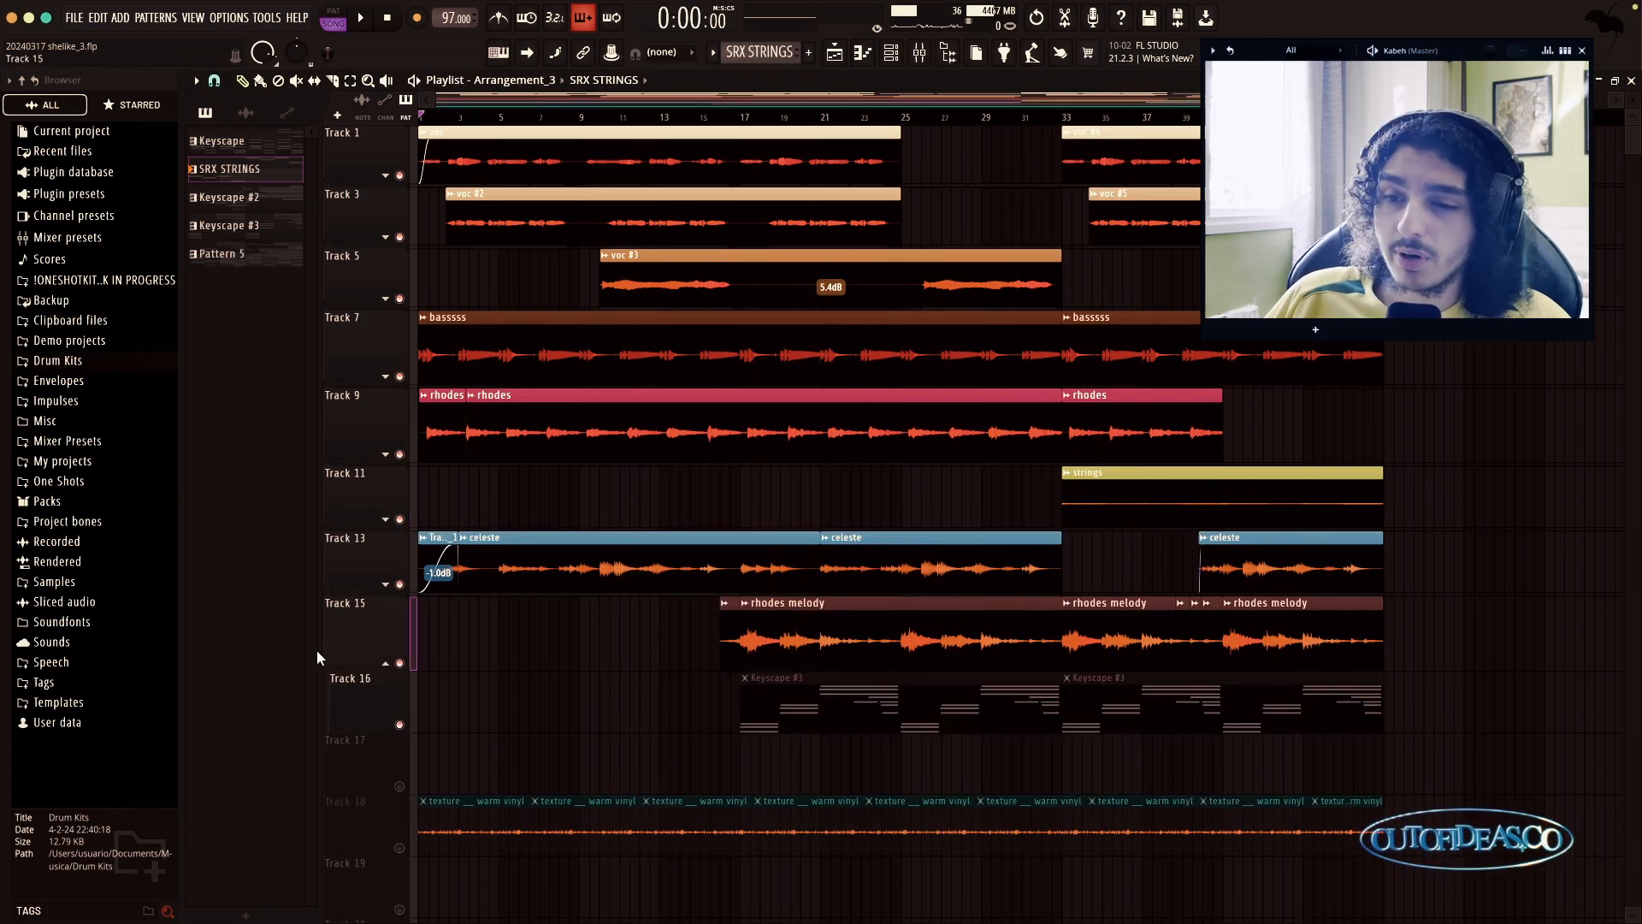
left_click(386, 663)
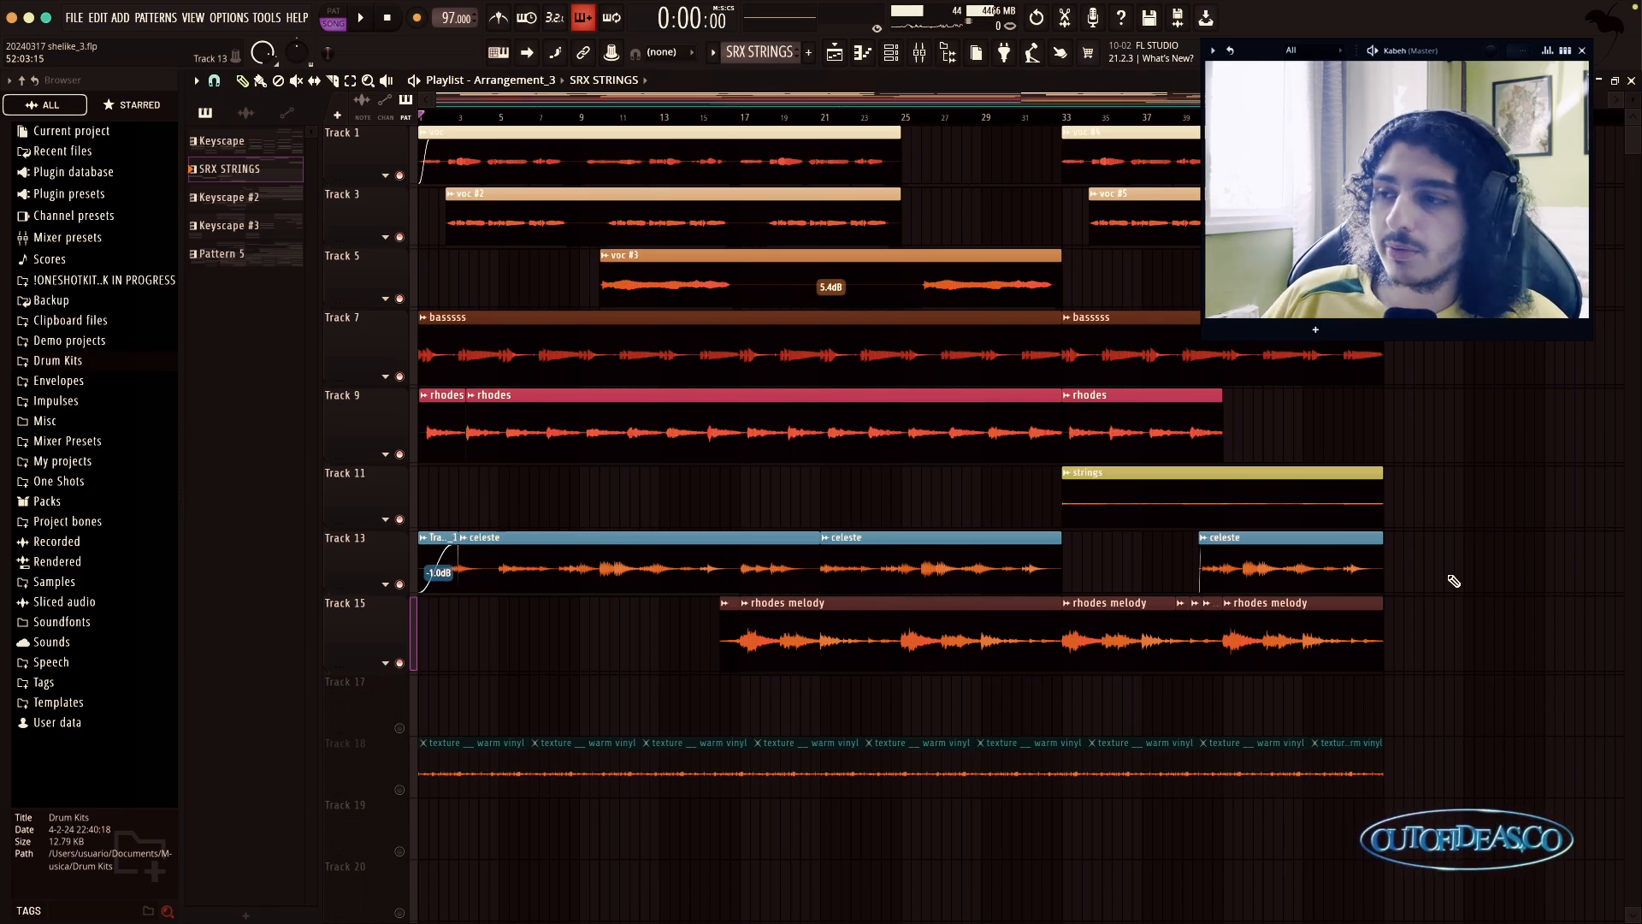
Step: Expand track 13's group and view the Keyscape #2 celeste notes in the piano roll
left_click(385, 584)
double_click(570, 612)
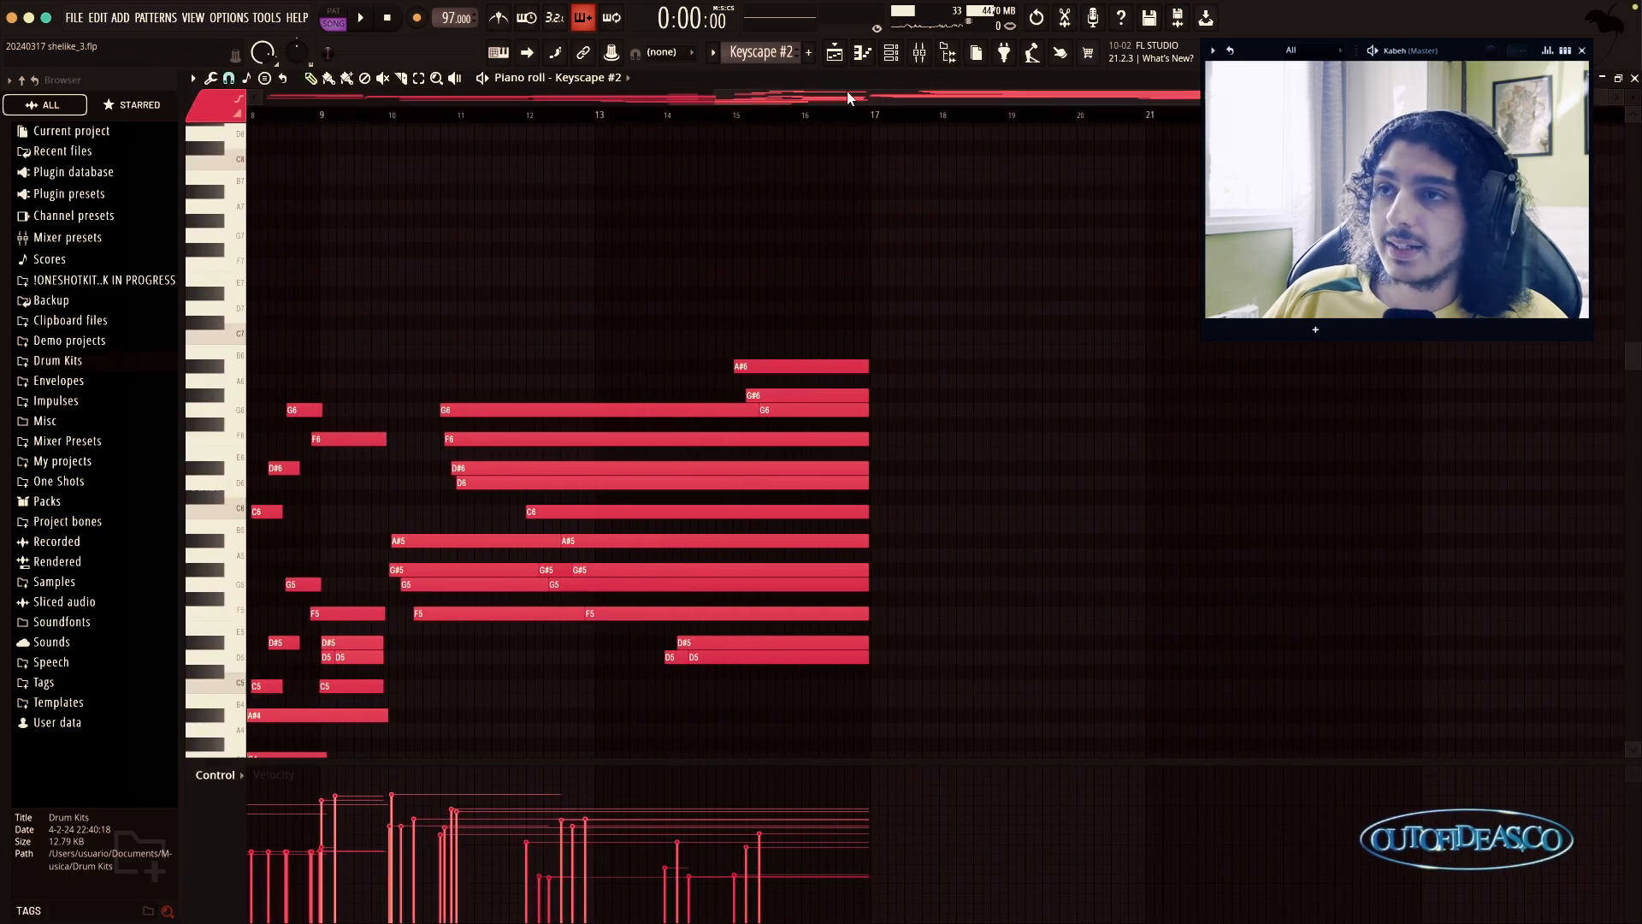
left_click_drag(877, 96, 583, 268)
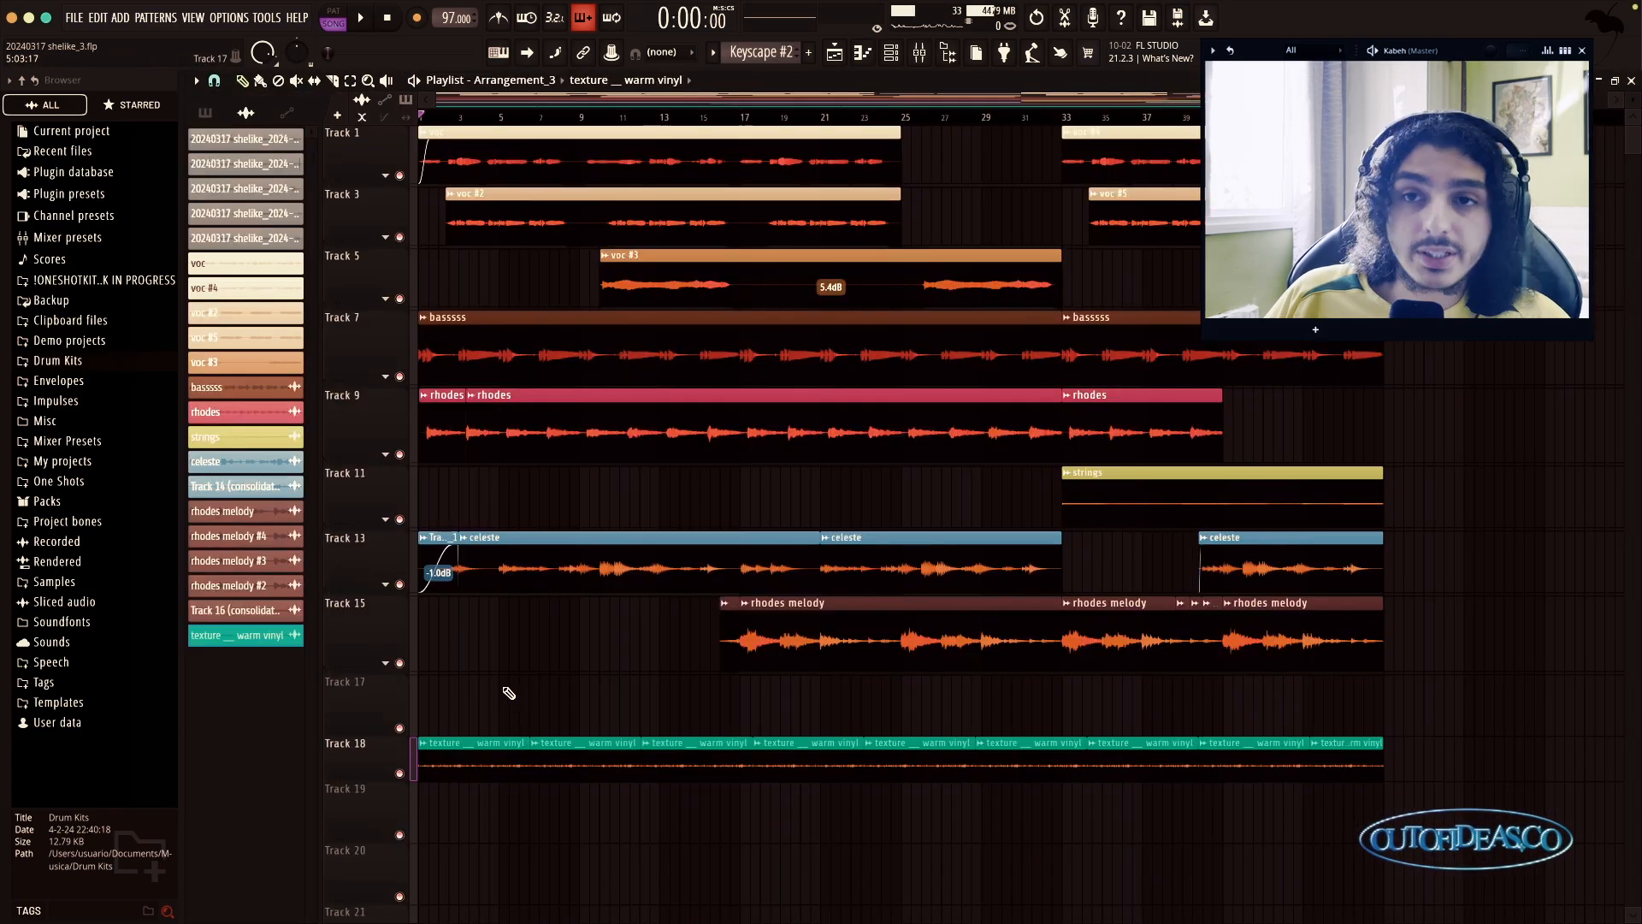